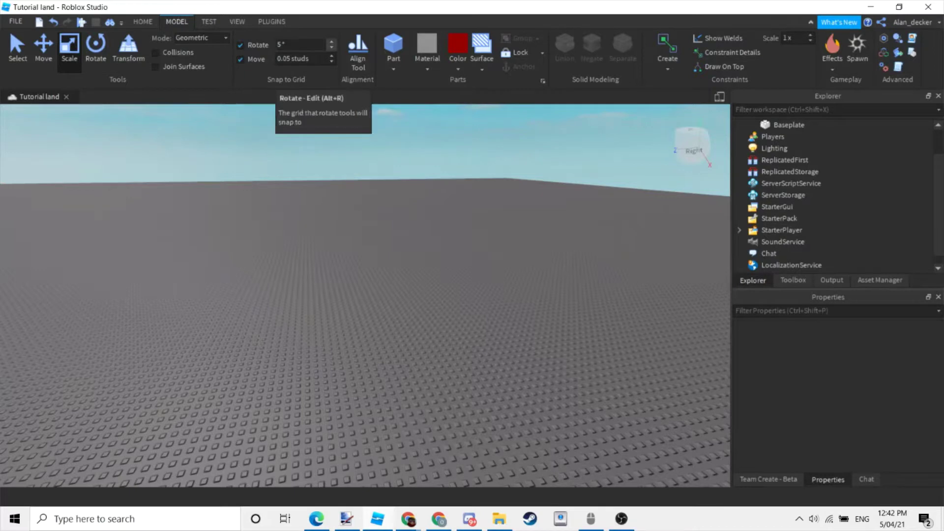
Step: Insert a block part and stretch it into a long, thin bar lying on the baseplate
{"action": "left_click", "coordinate": [288, 58]}
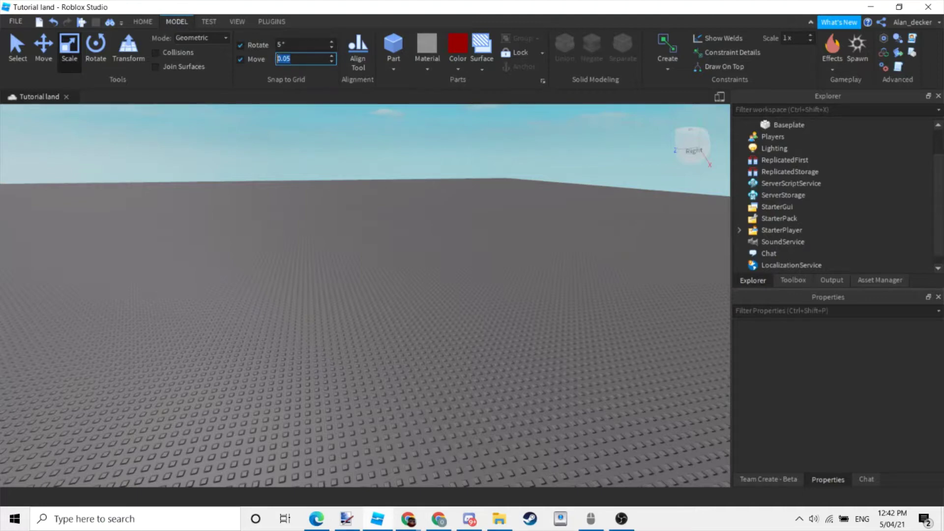
{"action": "right_click_drag", "start_coordinate": [364, 246], "coordinate": [462, 335]}
{"action": "left_click", "coordinate": [393, 47]}
{"action": "scroll", "coordinate": [364, 295], "scroll_direction": "down", "scroll_amount": 8}
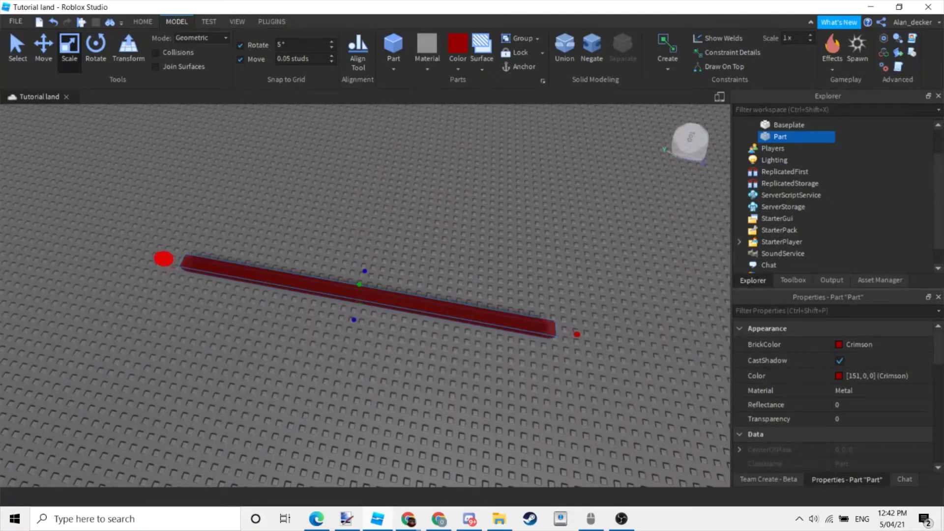
Step: Duplicate the bar and rotate the copy 5° horizontally around its centre
{"action": "mouse_move", "coordinate": [462, 335]}
{"action": "right_mouse_down"}
{"action": "mouse_move", "coordinate": [605, 329]}
{"action": "mouse_move", "coordinate": [472, 315]}
{"action": "mouse_move", "coordinate": [443, 280]}
{"action": "mouse_move", "coordinate": [442, 256]}
{"action": "mouse_move", "coordinate": [498, 423]}
{"action": "mouse_move", "coordinate": [317, 363]}
{"action": "mouse_move", "coordinate": [116, 354]}
{"action": "mouse_move", "coordinate": [362, 390]}
{"action": "mouse_move", "coordinate": [476, 361]}
{"action": "mouse_move", "coordinate": [384, 364]}
{"action": "mouse_move", "coordinate": [384, 344]}
{"action": "right_mouse_up"}
{"action": "key", "text": "ctrl+4"}
{"action": "key", "text": "ctrl+d"}
{"action": "left_click_drag", "start_coordinate": [472, 236], "coordinate": [440, 258]}
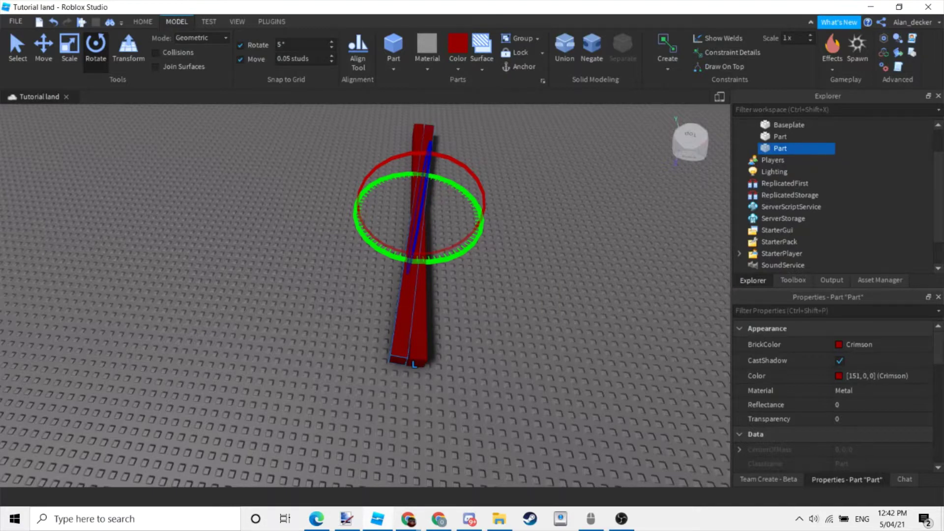
Step: Make four more copies of the bar, turning them in 5° steps to form a fan
{"action": "key", "text": "ctrl+d"}
{"action": "key", "text": "ctrl+d"}
{"action": "left_click_drag", "start_coordinate": [440, 258], "coordinate": [368, 248]}
{"action": "key", "text": "ctrl+d"}
{"action": "key", "text": "ctrl+d"}
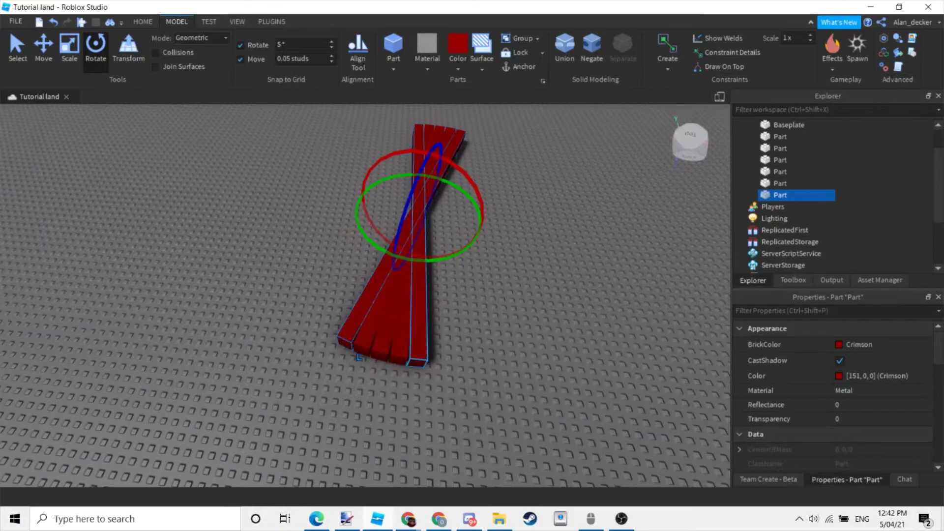
Step: Move the outermost bar out of the fan to an open spot on the baseplate beside it
{"action": "left_click", "coordinate": [359, 357]}
{"action": "right_click_drag", "start_coordinate": [359, 357], "coordinate": [359, 315]}
{"action": "left_click", "coordinate": [350, 389]}
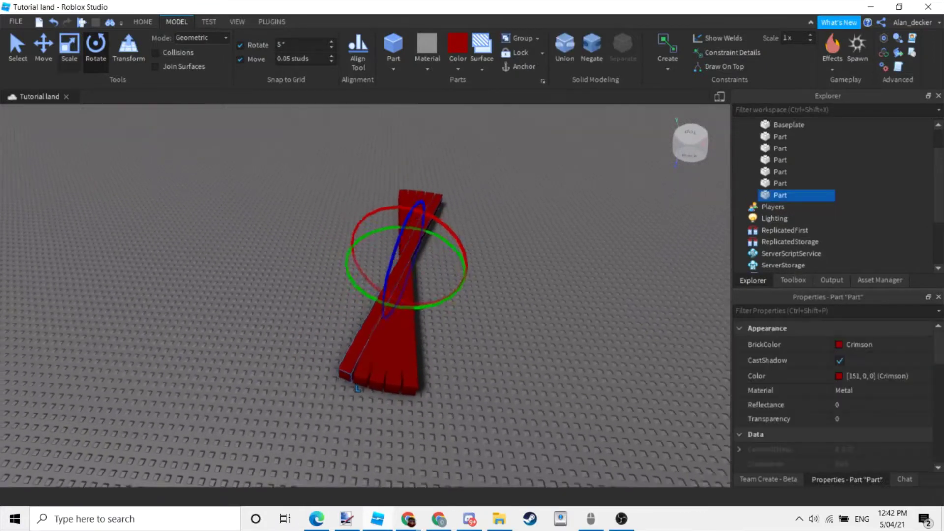
{"action": "key", "text": "ctrl+2"}
{"action": "right_click_drag", "start_coordinate": [350, 390], "coordinate": [278, 407]}
{"action": "left_click_drag", "start_coordinate": [278, 407], "coordinate": [386, 367]}
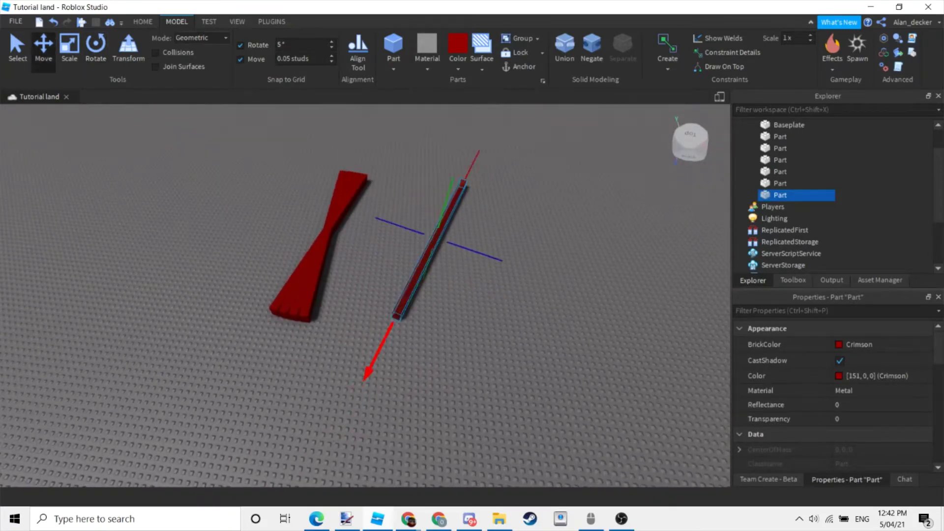
Step: Move the next outermost bar out of the fan and bring it next to the separated bar
{"action": "left_click", "coordinate": [385, 367]}
{"action": "right_click_drag", "start_coordinate": [386, 367], "coordinate": [344, 364]}
{"action": "left_click", "coordinate": [366, 326]}
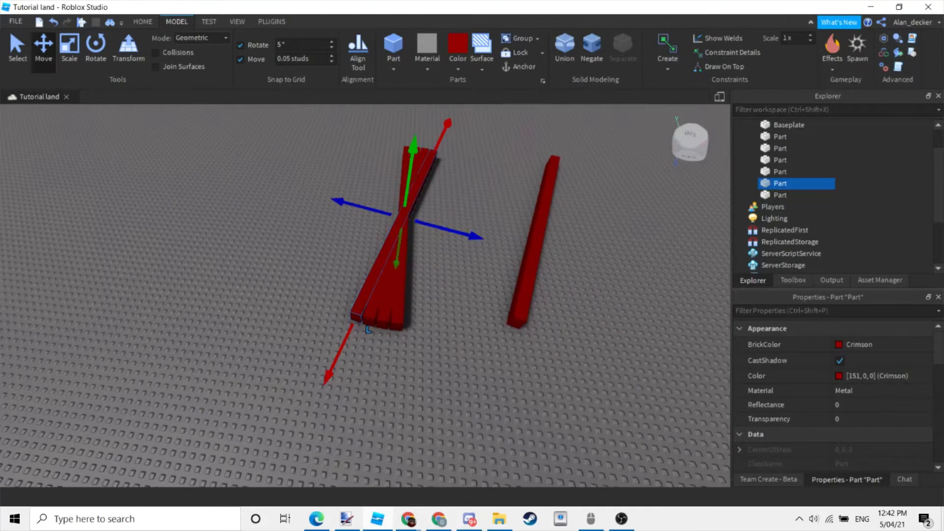
{"action": "left_click", "coordinate": [442, 305]}
{"action": "left_click", "coordinate": [531, 246]}
{"action": "left_click", "coordinate": [442, 315]}
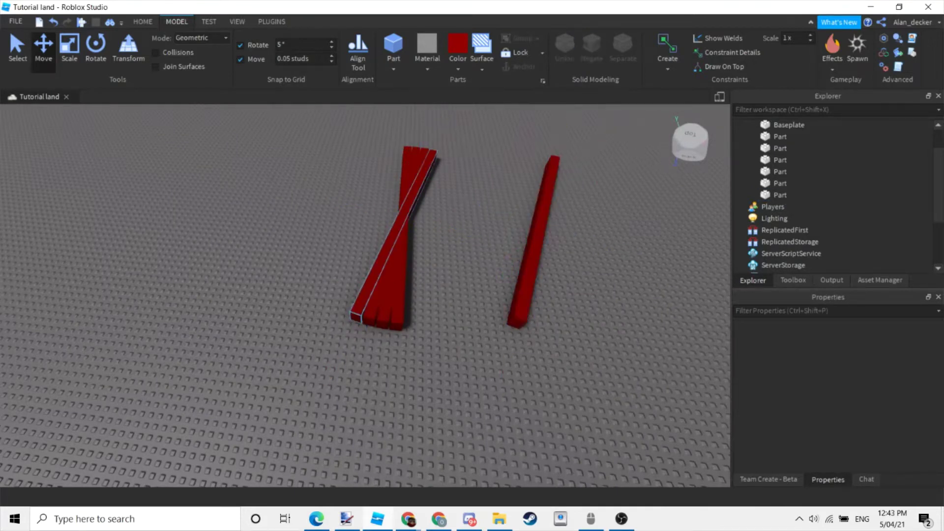
{"action": "left_click", "coordinate": [368, 328]}
{"action": "left_click_drag", "start_coordinate": [368, 329], "coordinate": [440, 362]}
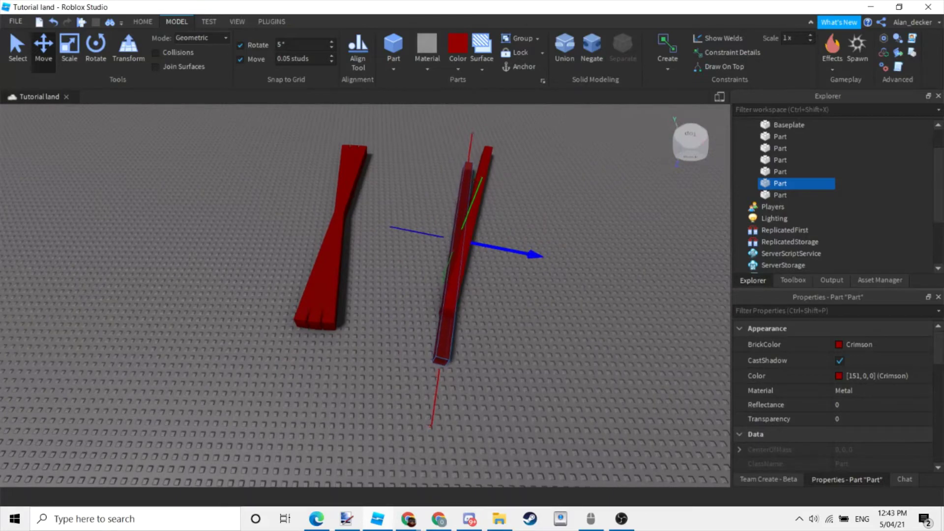
Step: Slide the second bar along its length until its end meets the end of the first separated bar
{"action": "scroll", "coordinate": [443, 295], "scroll_direction": "up", "scroll_amount": 10}
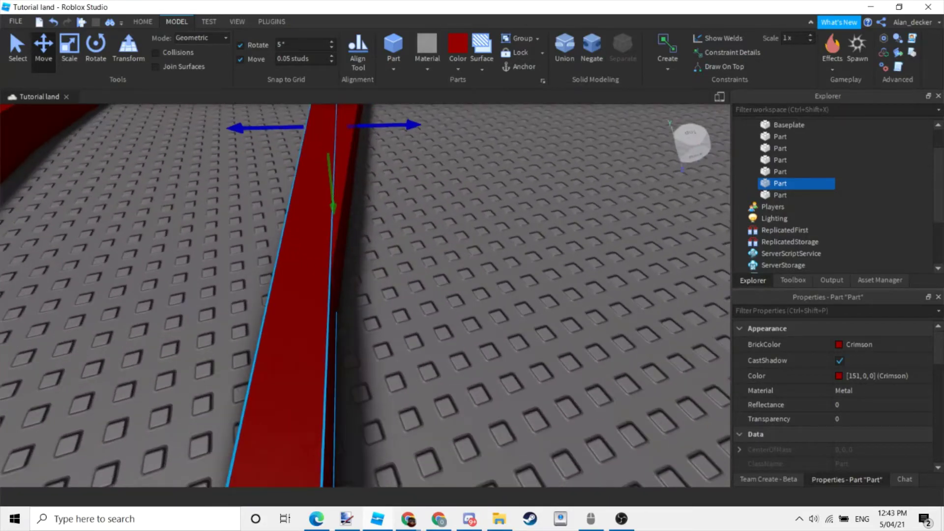
{"action": "key", "text": "f"}
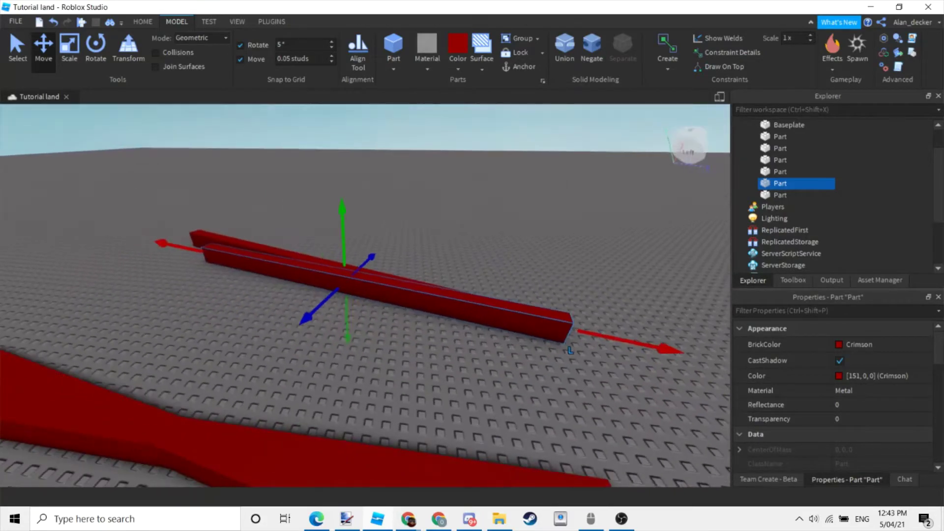
{"action": "scroll", "coordinate": [365, 295], "scroll_direction": "up", "scroll_amount": 10}
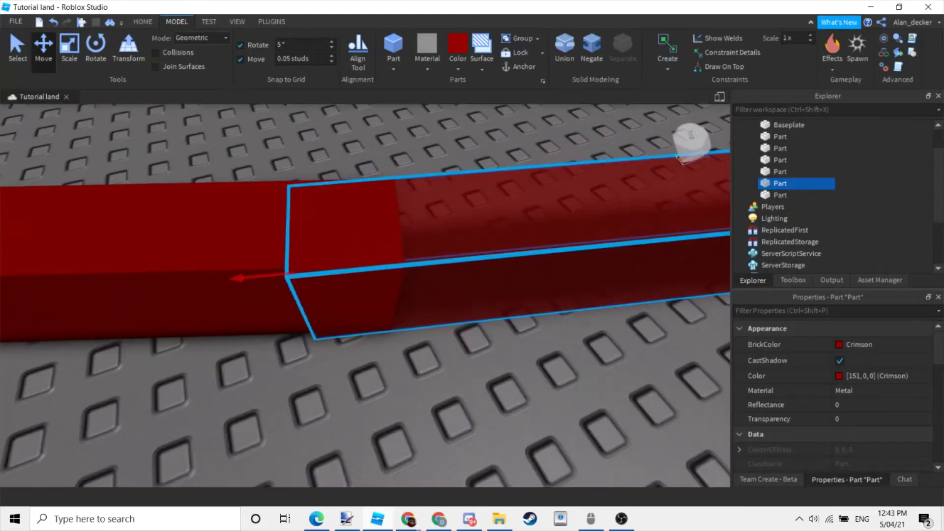
{"action": "left_click_drag", "start_coordinate": [239, 278], "coordinate": [327, 269]}
{"action": "scroll", "coordinate": [366, 295], "scroll_direction": "down", "scroll_amount": 10}
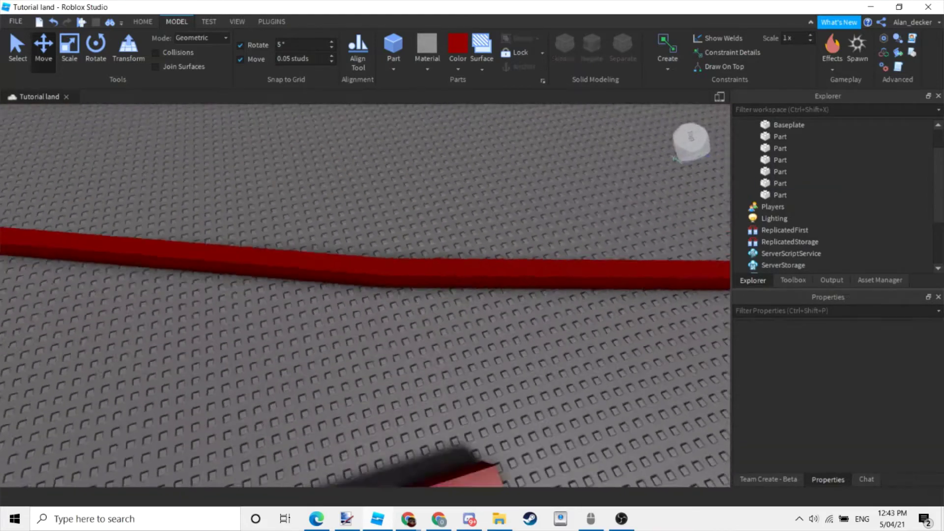
Step: Take the third bar from the fan and join its end to the open end of the two-bar curve
{"action": "left_click", "coordinate": [275, 350]}
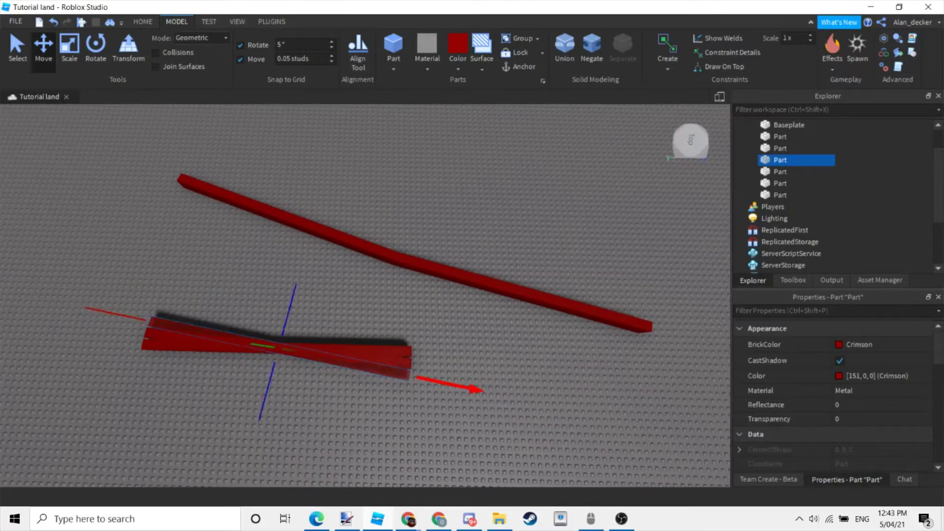
{"action": "left_click_drag", "start_coordinate": [462, 387], "coordinate": [668, 466]}
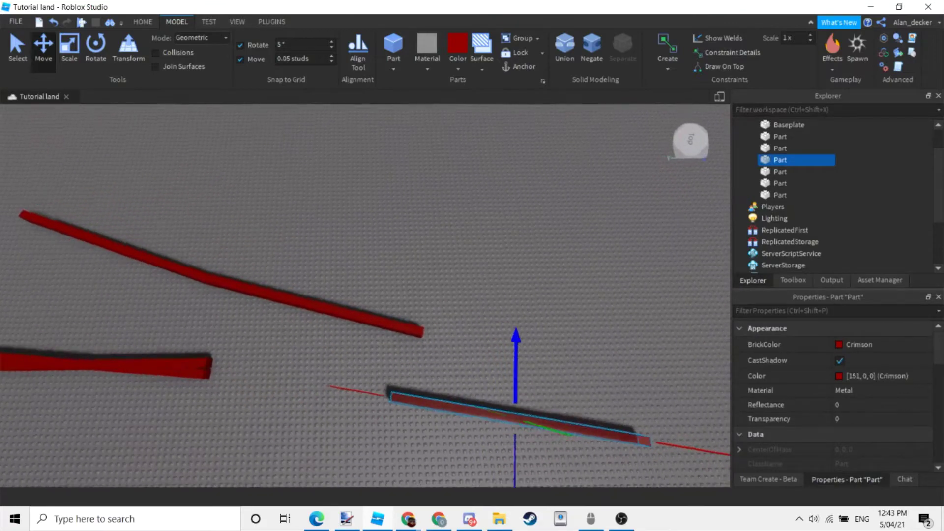
{"action": "right_click_drag", "start_coordinate": [625, 456], "coordinate": [541, 433]}
{"action": "scroll", "coordinate": [541, 433], "scroll_direction": "up", "scroll_amount": 5}
{"action": "key", "text": "d"}
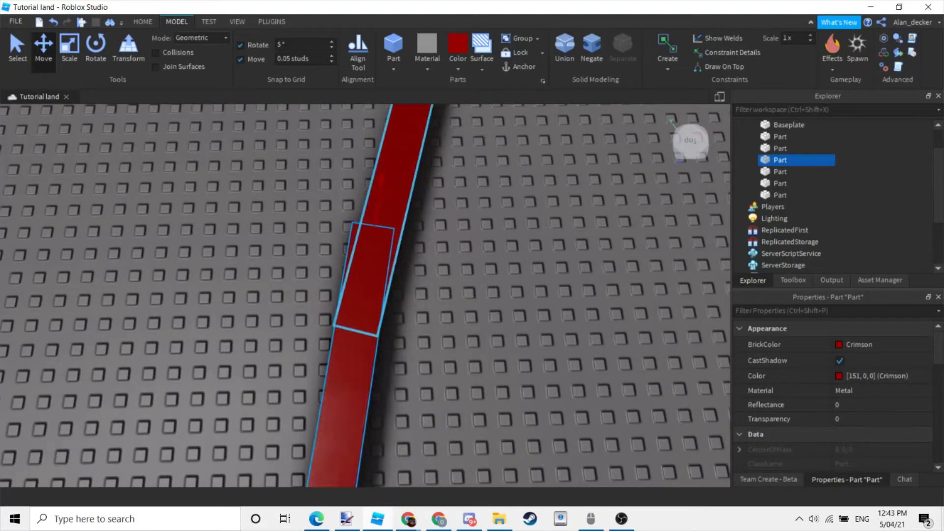
{"action": "key", "text": "ctrl+z"}
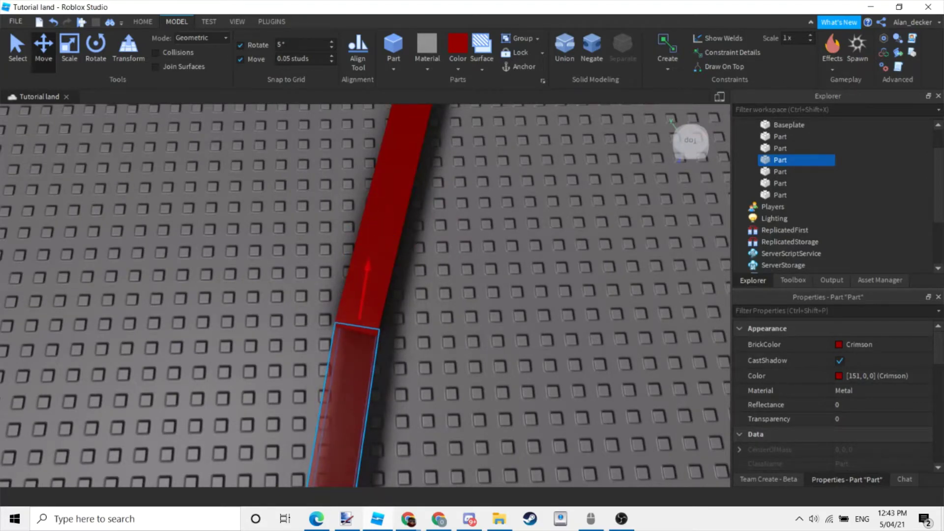
{"action": "key", "text": "s"}
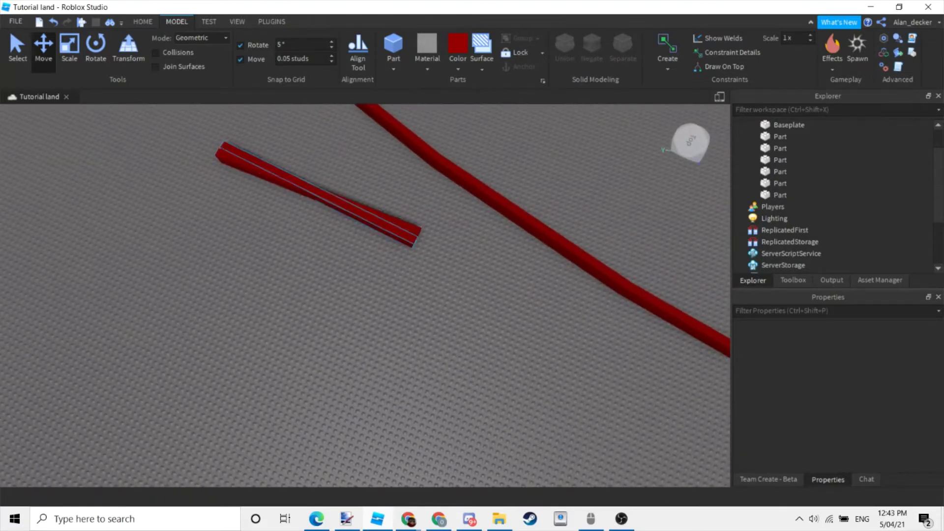
Step: Take the fourth bar from the fan and align its end with the open end of the three-bar curve
{"action": "left_click", "coordinate": [318, 194]}
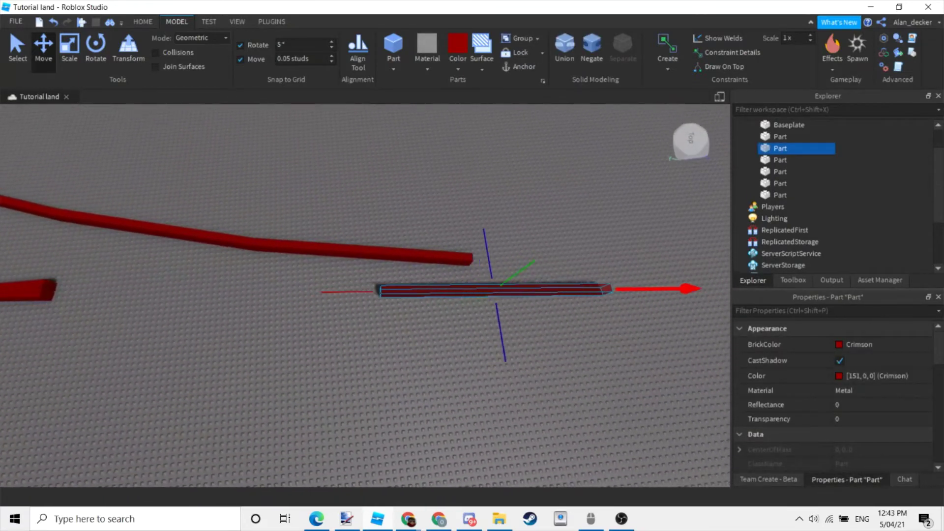
{"action": "scroll", "coordinate": [365, 295], "scroll_direction": "up", "scroll_amount": 5}
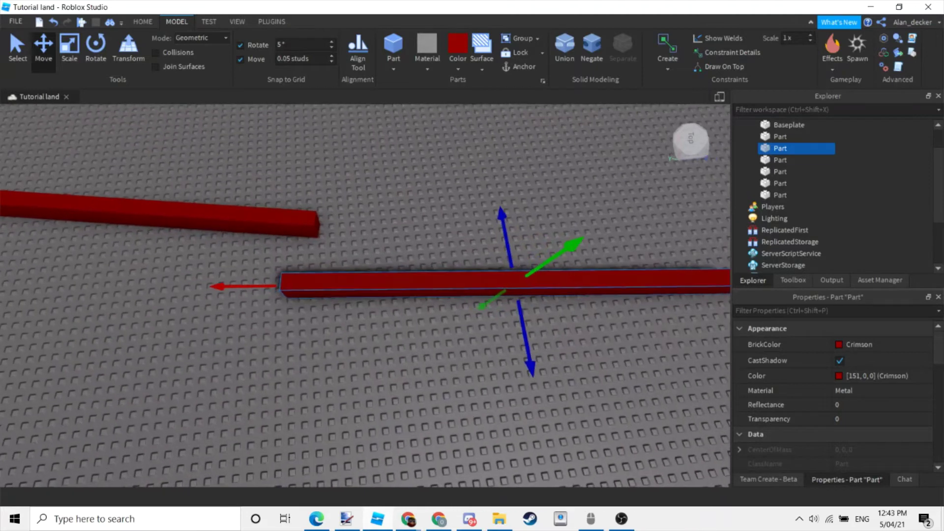
{"action": "right_click_drag", "start_coordinate": [365, 295], "coordinate": [511, 318]}
{"action": "scroll", "coordinate": [365, 275], "scroll_direction": "up", "scroll_amount": 3}
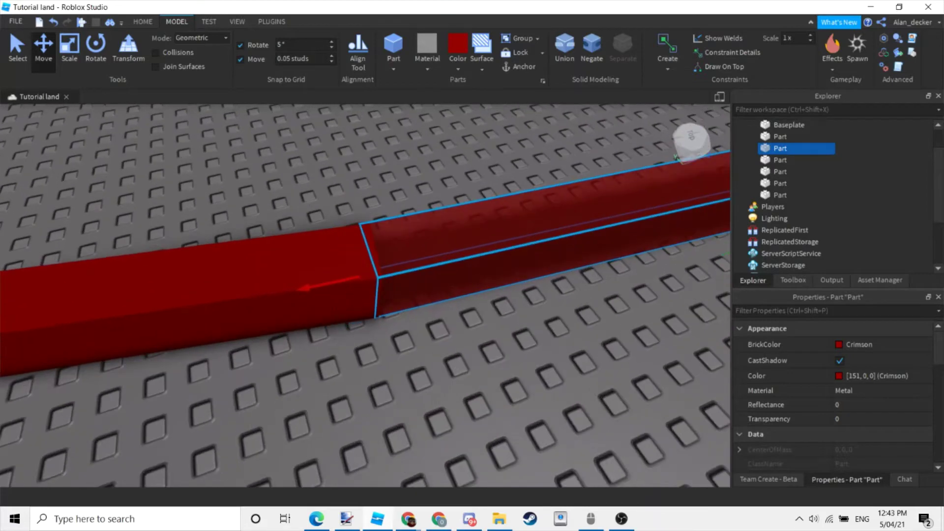
{"action": "scroll", "coordinate": [364, 295], "scroll_direction": "down", "scroll_amount": 10}
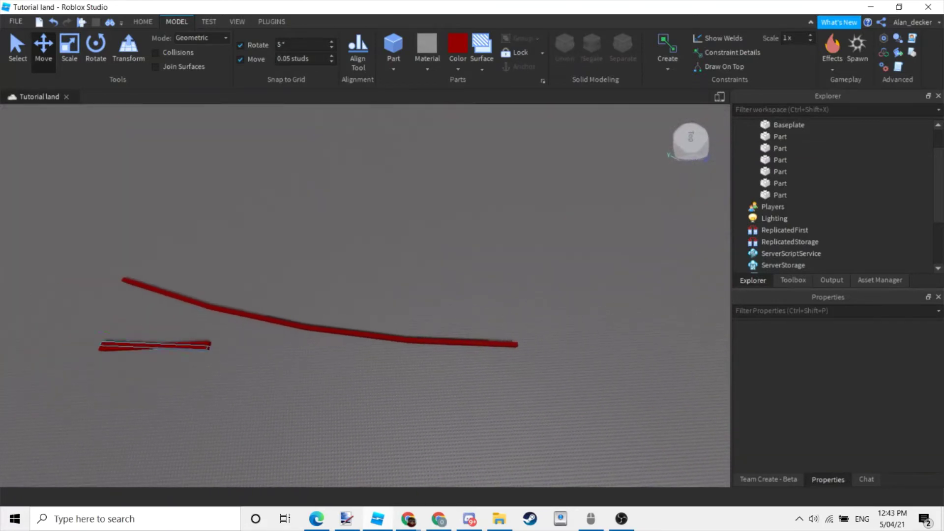
Step: Move another bar from the leftover stack to the open end of the four-bar curve
{"action": "left_click", "coordinate": [158, 346]}
{"action": "left_click_drag", "start_coordinate": [275, 351], "coordinate": [654, 379]}
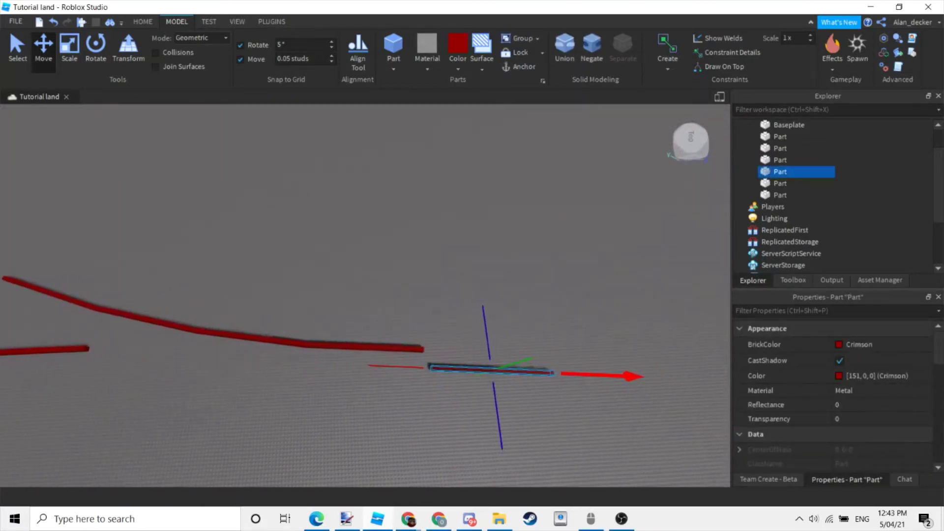
{"action": "key", "text": "f"}
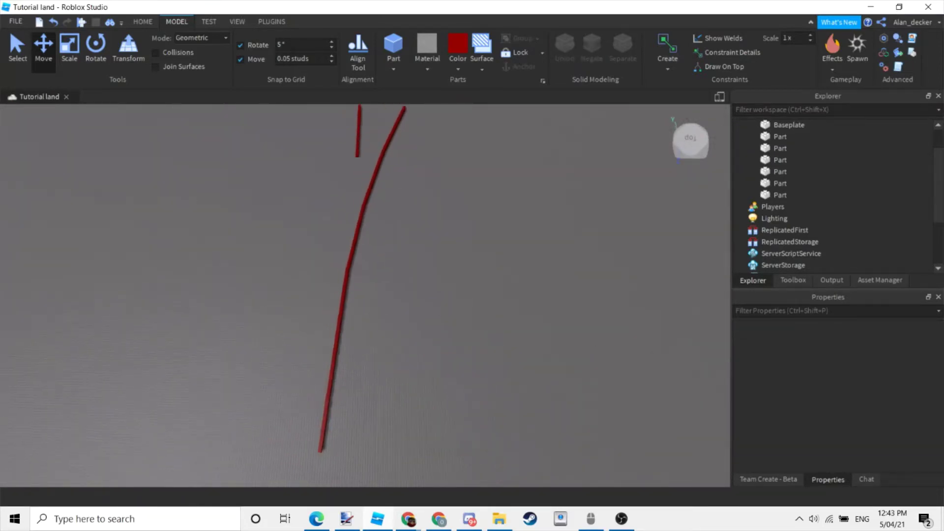
Step: Position the original bar at the end of the curve and stretch it into a long straight section
{"action": "left_click", "coordinate": [347, 433]}
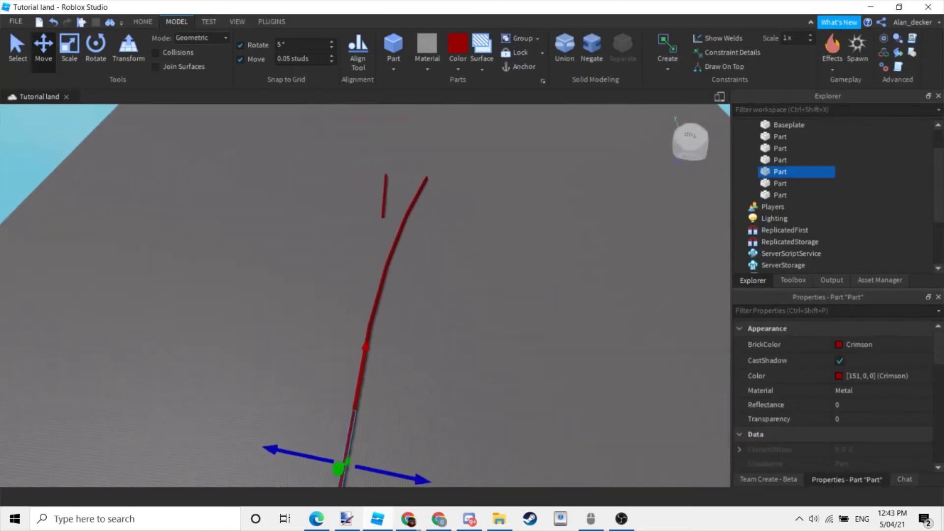
{"action": "left_click", "coordinate": [385, 212]}
{"action": "key", "text": "f"}
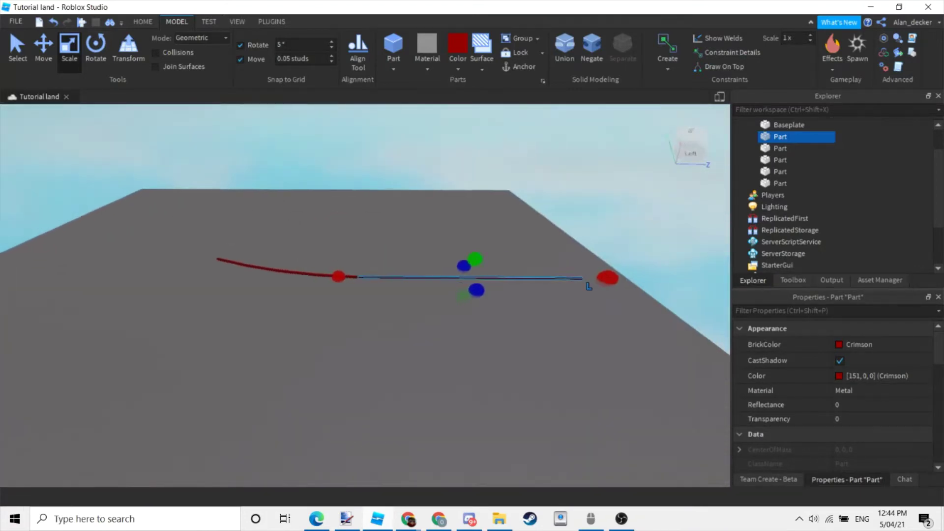
{"action": "left_click_drag", "start_coordinate": [196, 223], "coordinate": [620, 353]}
{"action": "key", "text": "ctrl+2"}
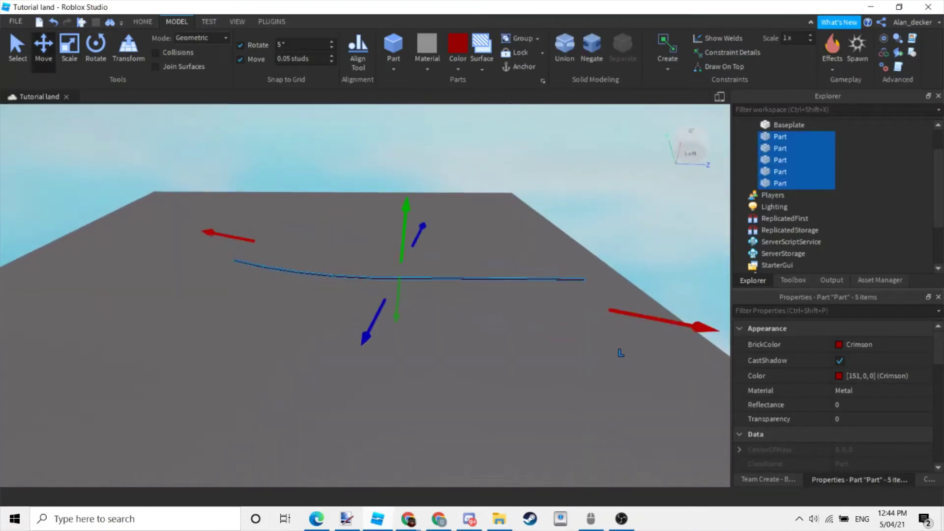
{"action": "left_click", "coordinate": [621, 353]}
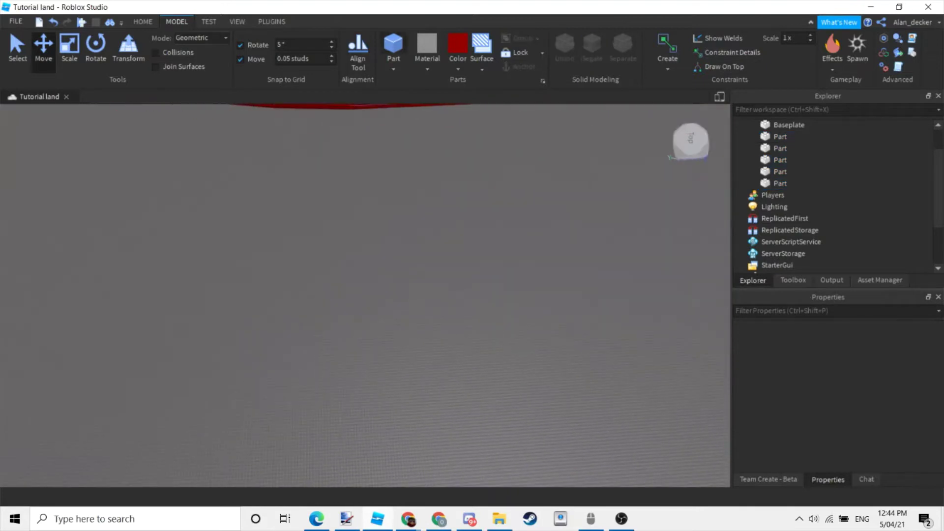
Step: Insert a new block part on the baseplate, away from the curved rail
{"action": "left_click", "coordinate": [393, 49]}
{"action": "left_click_drag", "start_coordinate": [240, 170], "coordinate": [683, 355]}
{"action": "right_click_drag", "start_coordinate": [442, 344], "coordinate": [403, 345]}
{"action": "key", "text": "d"}
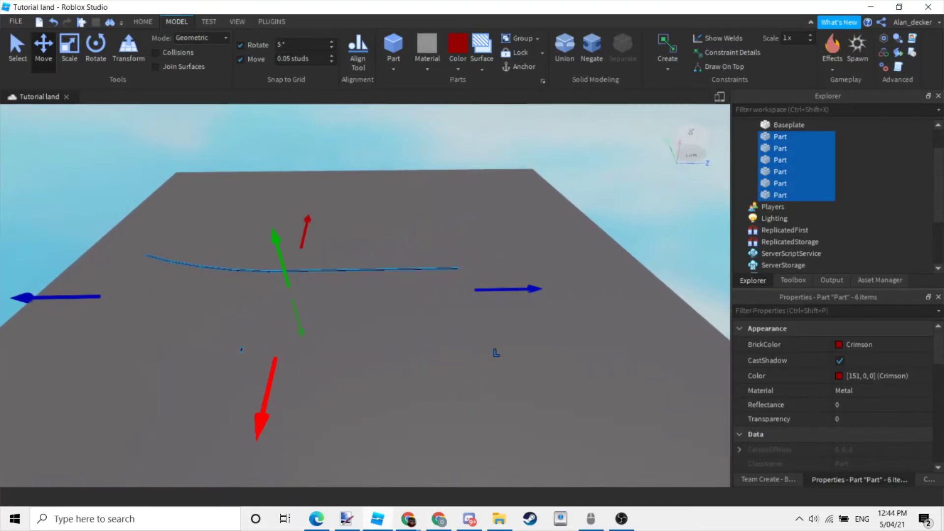
{"action": "key", "text": "w"}
{"action": "left_click", "coordinate": [499, 423]}
Step: Duplicate the long straight section and shorten the copy to a short bar at its open end
{"action": "key", "text": "w"}
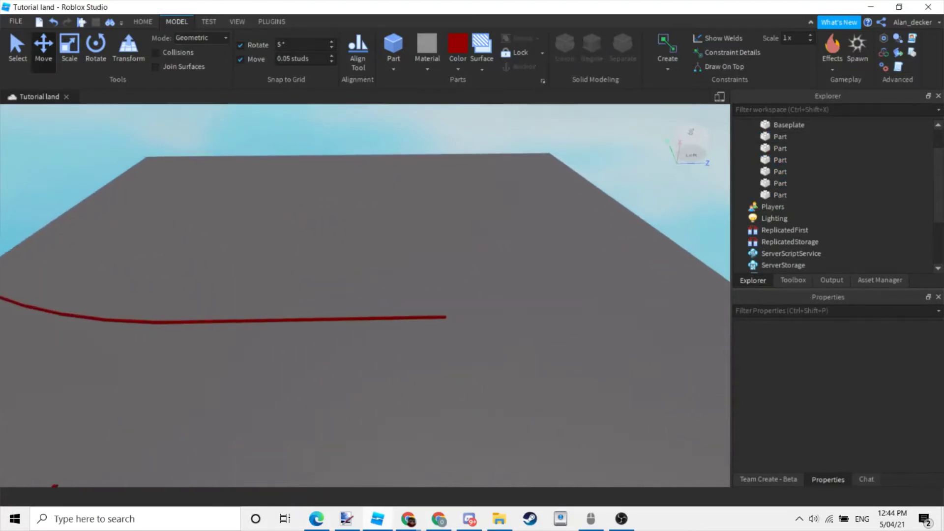
{"action": "left_click", "coordinate": [445, 318]}
{"action": "key", "text": "d"}
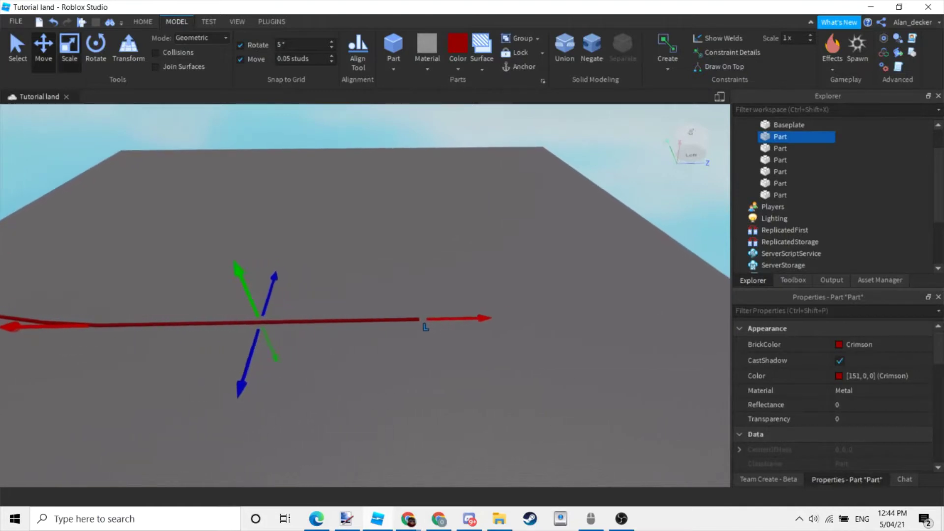
{"action": "key", "text": "ctrl+3"}
{"action": "left_click", "coordinate": [493, 326]}
{"action": "right_click_drag", "start_coordinate": [493, 325], "coordinate": [442, 326]}
{"action": "left_click", "coordinate": [780, 136]}
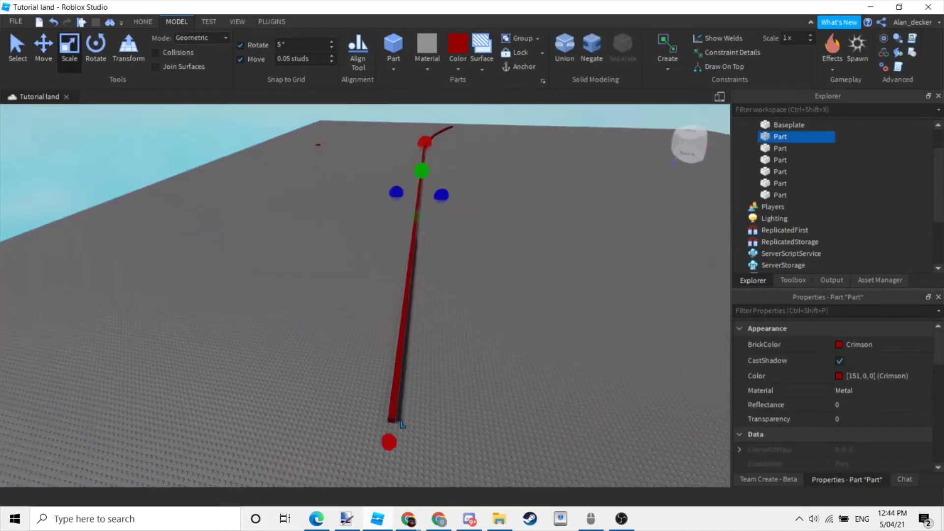
{"action": "key", "text": "ctrl+d"}
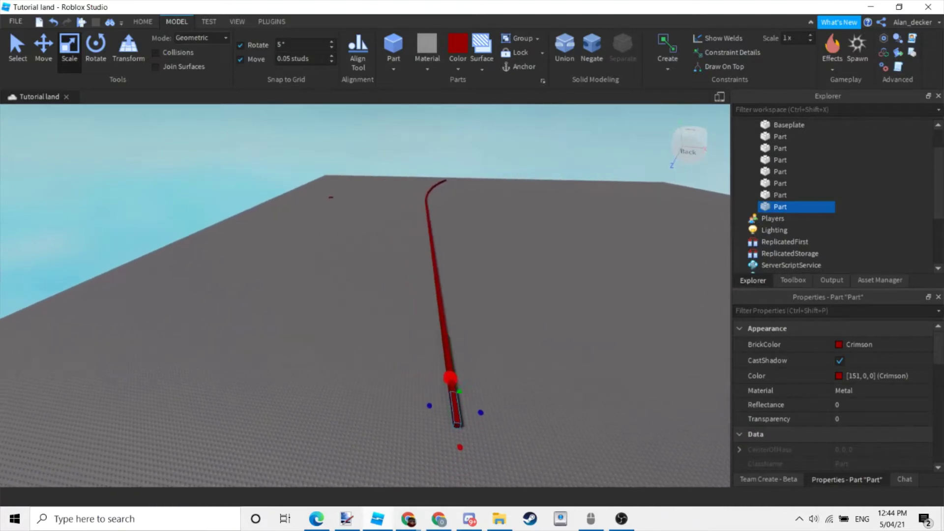
Step: Move the short bar off the rail's end onto the open baseplate and rotate it crosswise to the long section
{"action": "right_click_drag", "start_coordinate": [443, 324], "coordinate": [443, 324]}
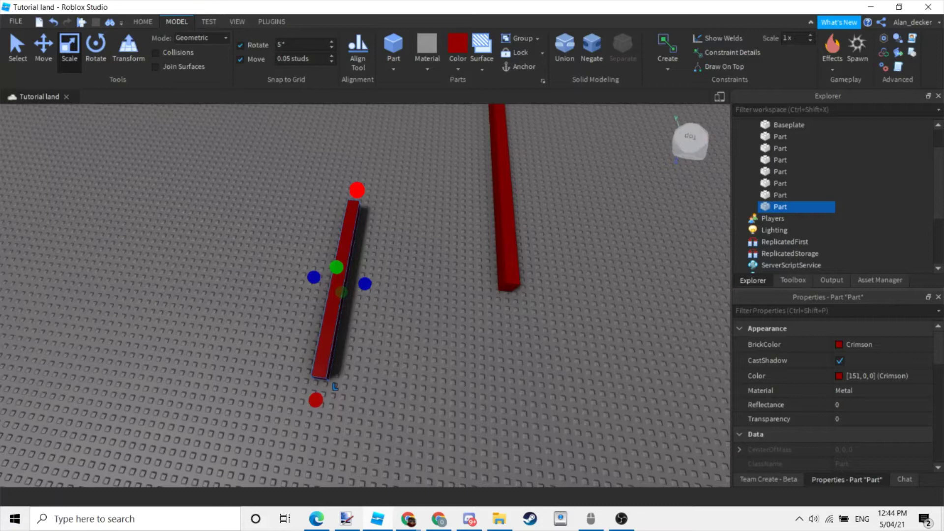
{"action": "right_click_drag", "start_coordinate": [443, 324], "coordinate": [442, 325]}
{"action": "key", "text": "ctrl+2"}
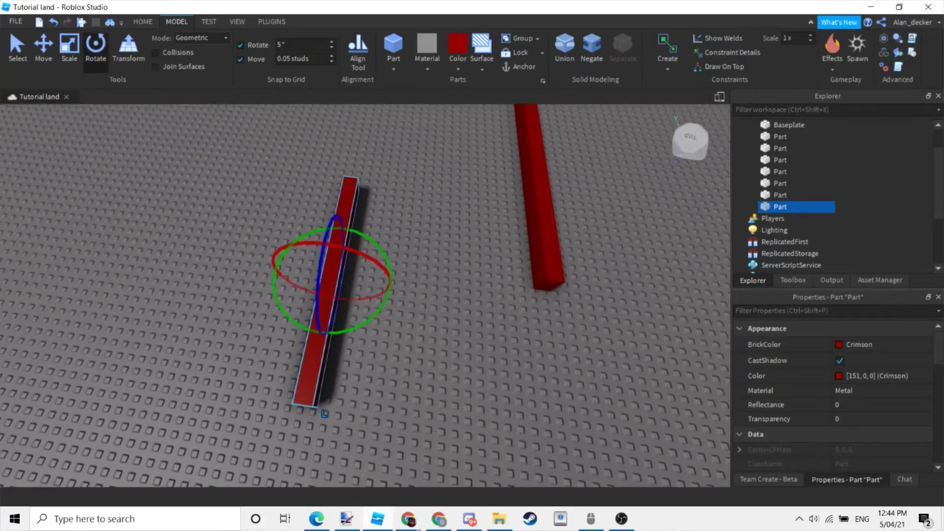
{"action": "left_click_drag", "start_coordinate": [389, 257], "coordinate": [354, 331]}
{"action": "right_click_drag", "start_coordinate": [354, 332], "coordinate": [374, 325]}
Step: Set the rotation snap to 15° and duplicate and rotate the short bar to make a fan of three crossed bars
{"action": "key", "text": "ctrl+d"}
{"action": "mouse_move", "coordinate": [389, 341]}
{"action": "left_mouse_down"}
{"action": "mouse_move", "coordinate": [407, 336]}
{"action": "mouse_move", "coordinate": [401, 340]}
{"action": "left_mouse_up"}
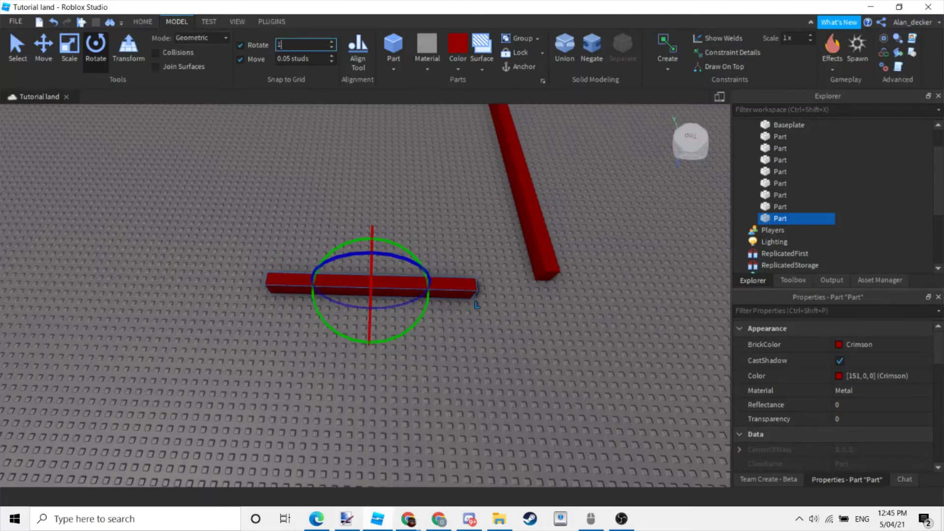
{"action": "right_click_drag", "start_coordinate": [374, 295], "coordinate": [373, 315]}
{"action": "left_click_drag", "start_coordinate": [370, 315], "coordinate": [340, 308]}
{"action": "key", "text": "ctrl+d"}
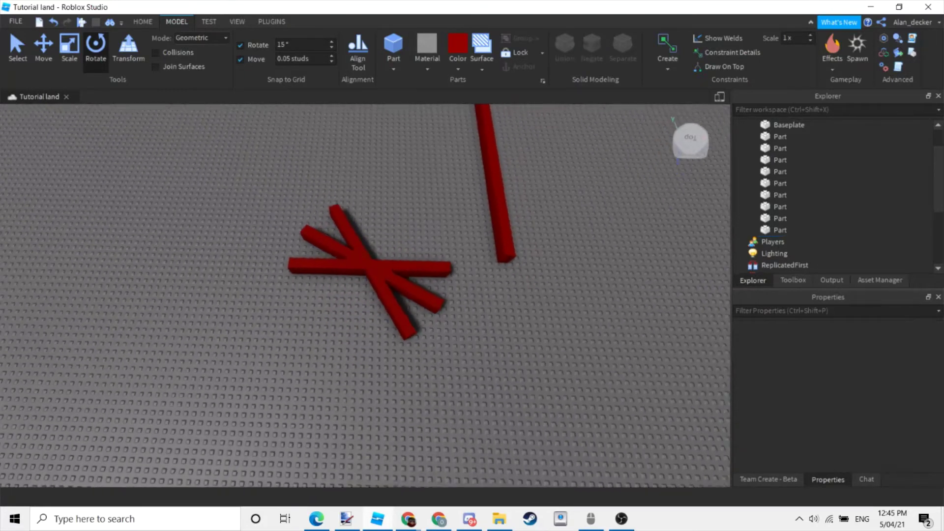
Step: Join two of the fanned bars end to end onto the open end of the long straight section, continuing the bend
{"action": "key", "text": "w"}
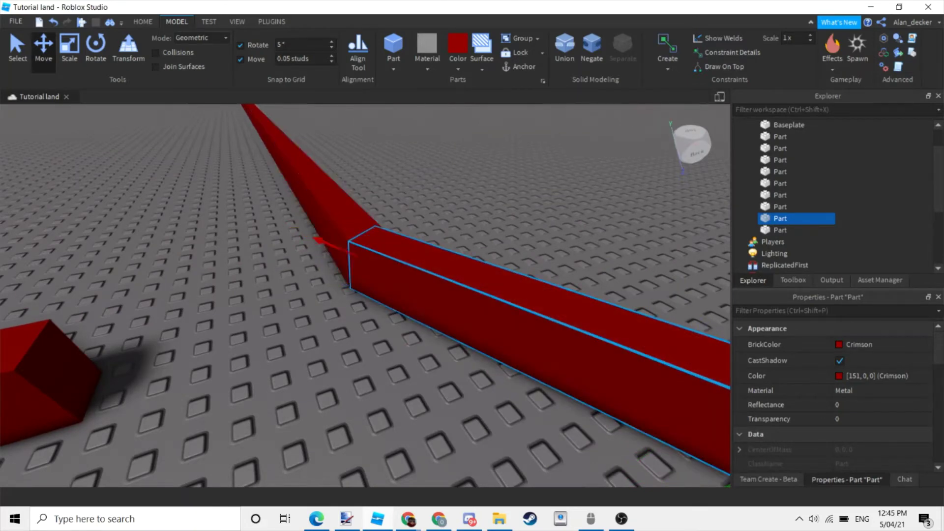
{"action": "scroll", "coordinate": [331, 292], "scroll_direction": "down", "scroll_amount": 5}
{"action": "left_click", "coordinate": [317, 282]}
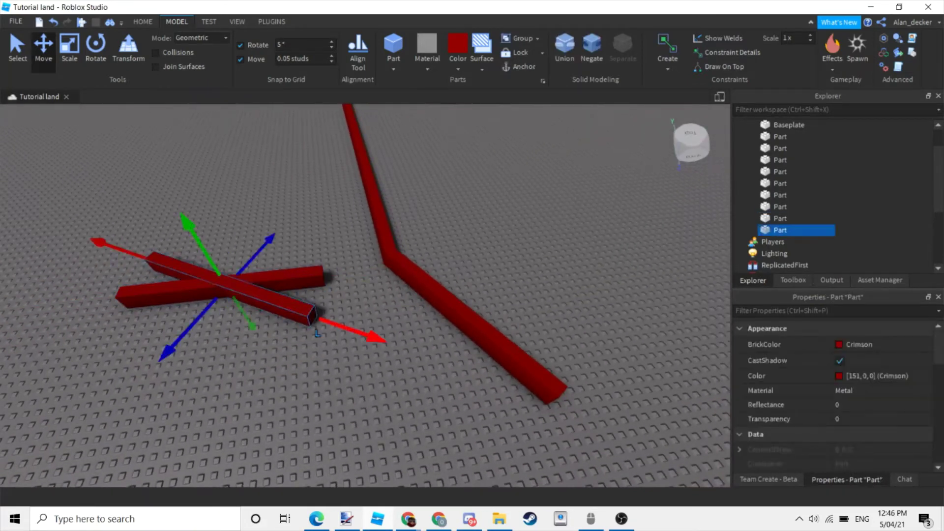
{"action": "left_click_drag", "start_coordinate": [317, 333], "coordinate": [570, 430]}
{"action": "key", "text": "f"}
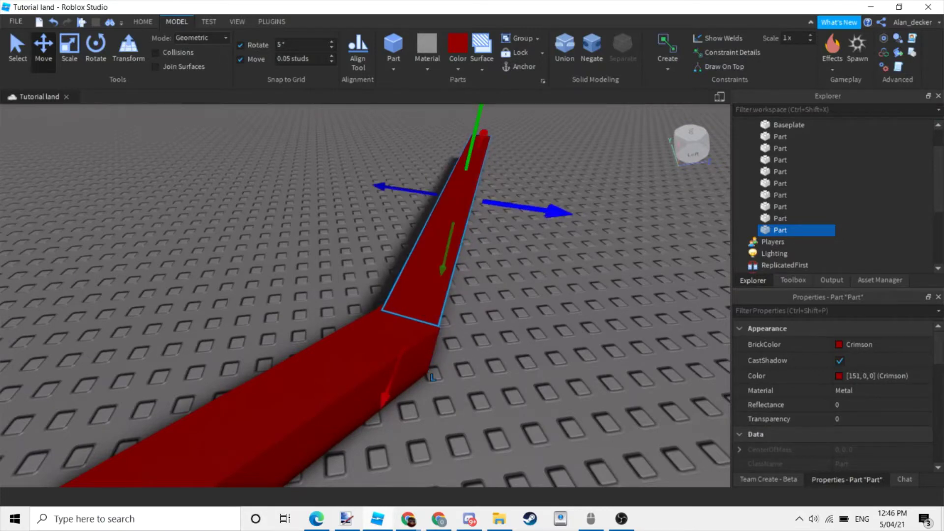
{"action": "scroll", "coordinate": [364, 295], "scroll_direction": "down", "scroll_amount": 5}
Step: Move the last remaining fanned bar to the open end of the bend and join its corner to the previous bar
{"action": "right_click_drag", "start_coordinate": [364, 295], "coordinate": [344, 236]}
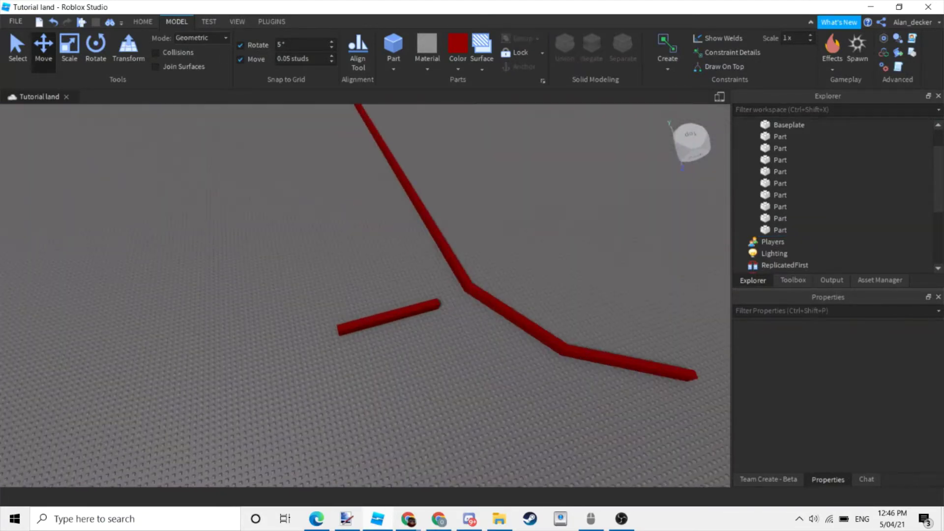
{"action": "key", "text": "w"}
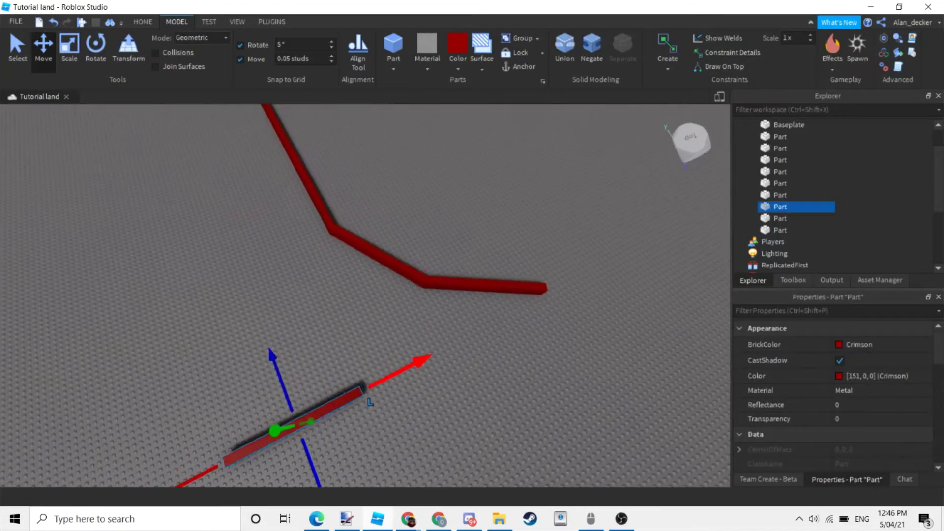
{"action": "key", "text": "w"}
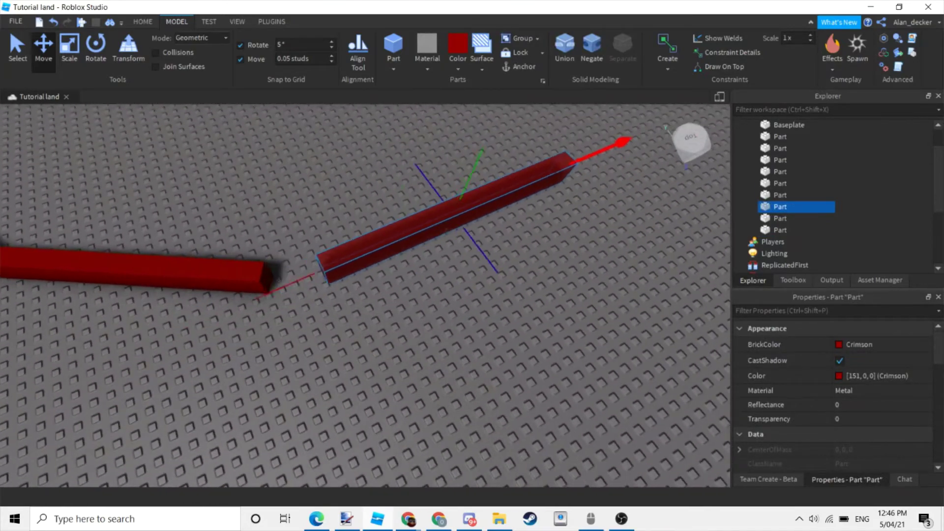
{"action": "right_click_drag", "start_coordinate": [364, 295], "coordinate": [487, 290]}
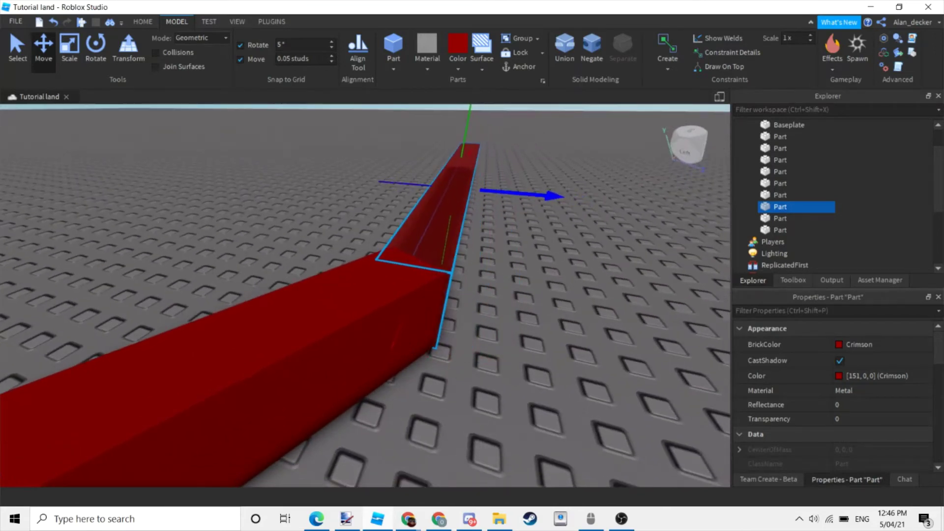
Step: Select all the rail bars together with the stray part, duplicate them, and rotate the copy so it mirrors the original rail
{"action": "scroll", "coordinate": [365, 295], "scroll_direction": "down", "scroll_amount": 10}
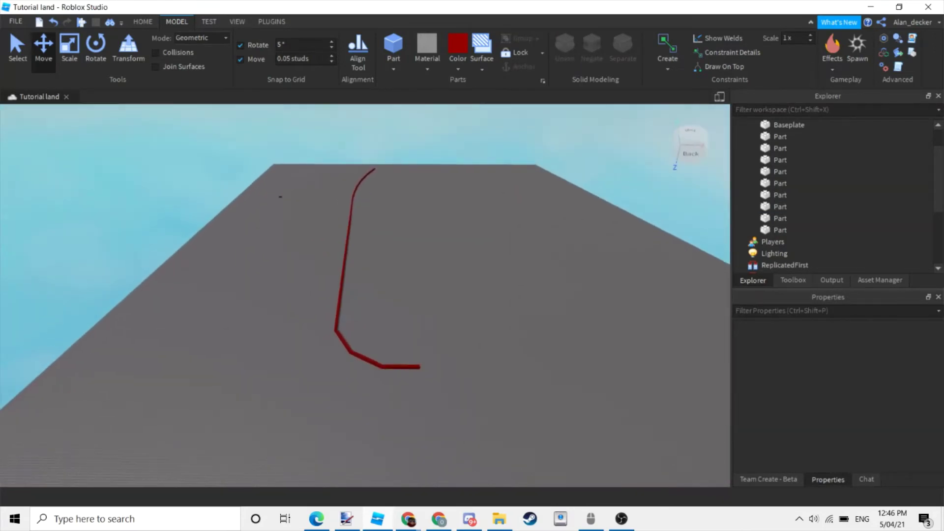
{"action": "left_click_drag", "start_coordinate": [325, 162], "coordinate": [432, 374]}
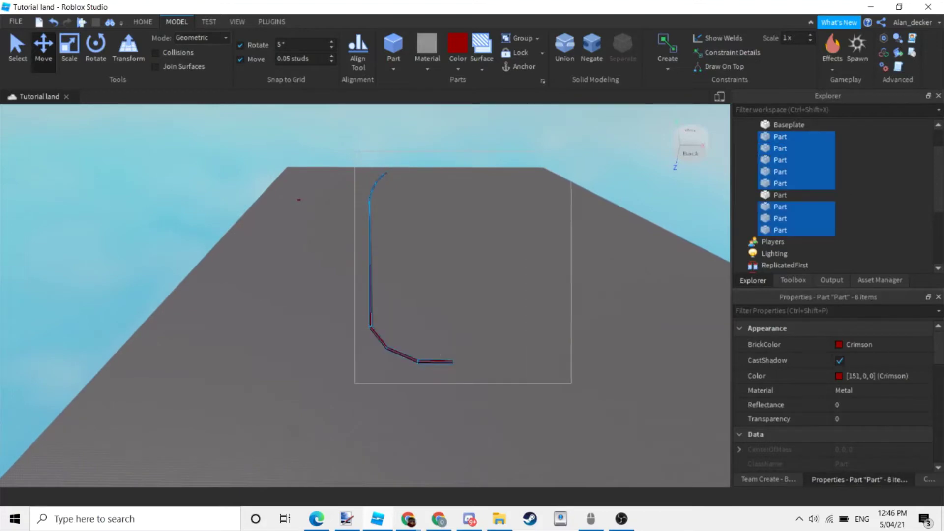
{"action": "scroll", "coordinate": [365, 295], "scroll_direction": "up", "scroll_amount": 10}
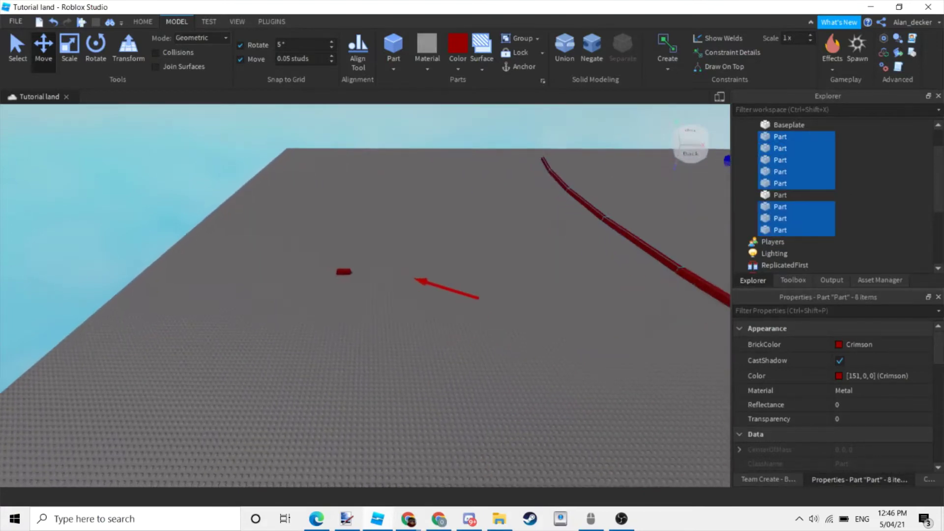
{"action": "key", "text": "f"}
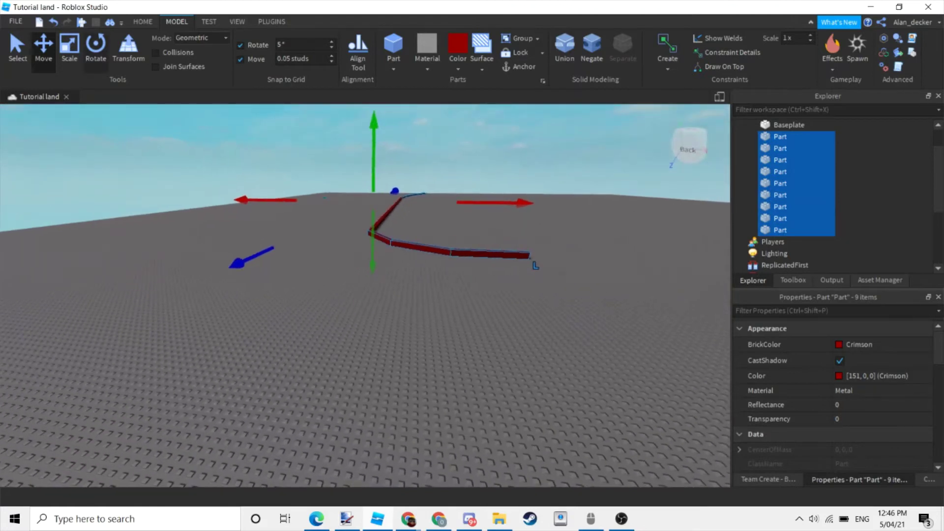
{"action": "key", "text": "ctrl+4"}
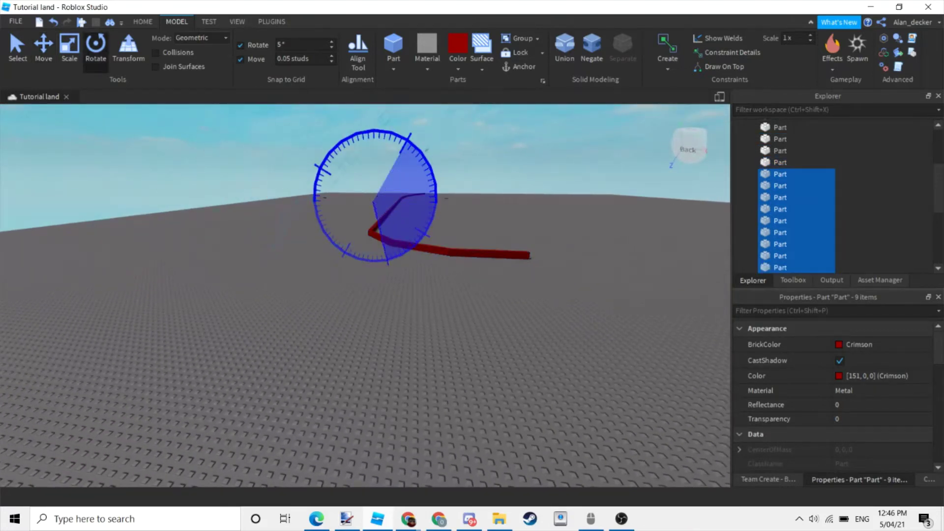
{"action": "left_click_drag", "start_coordinate": [389, 261], "coordinate": [342, 254]}
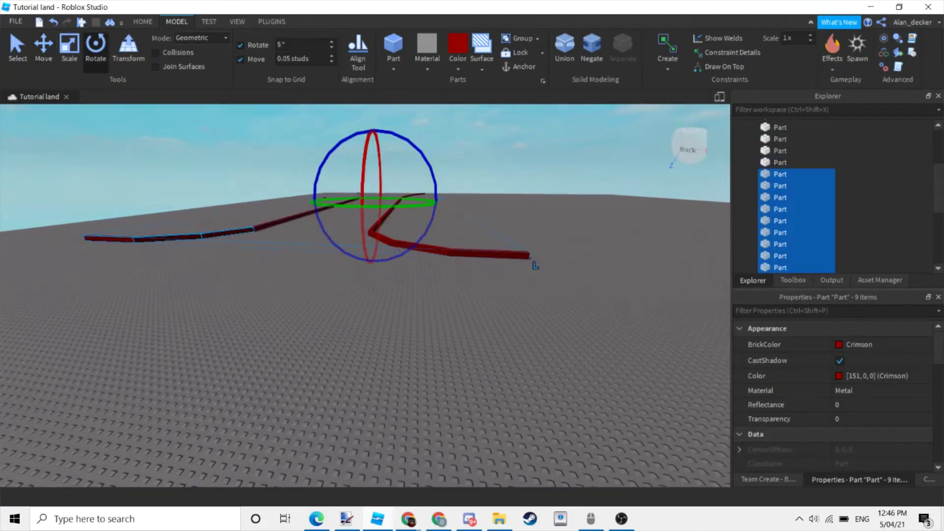
Step: Slide the mirrored rail copy sideways until its near end bars overlap the original's to form a loop
{"action": "middle_click_drag", "start_coordinate": [533, 263], "coordinate": [504, 265]}
{"action": "scroll", "coordinate": [504, 265], "scroll_direction": "up", "scroll_amount": 10}
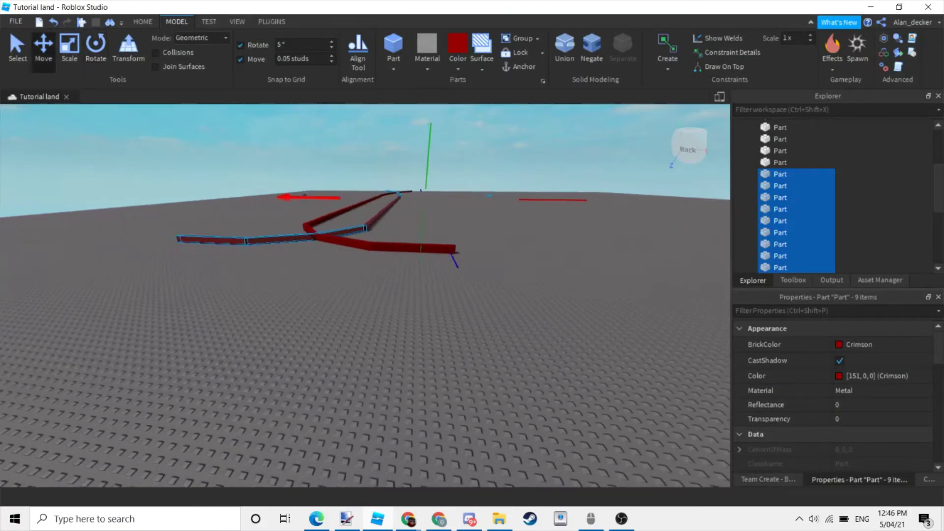
{"action": "scroll", "coordinate": [504, 266], "scroll_direction": "up", "scroll_amount": 5}
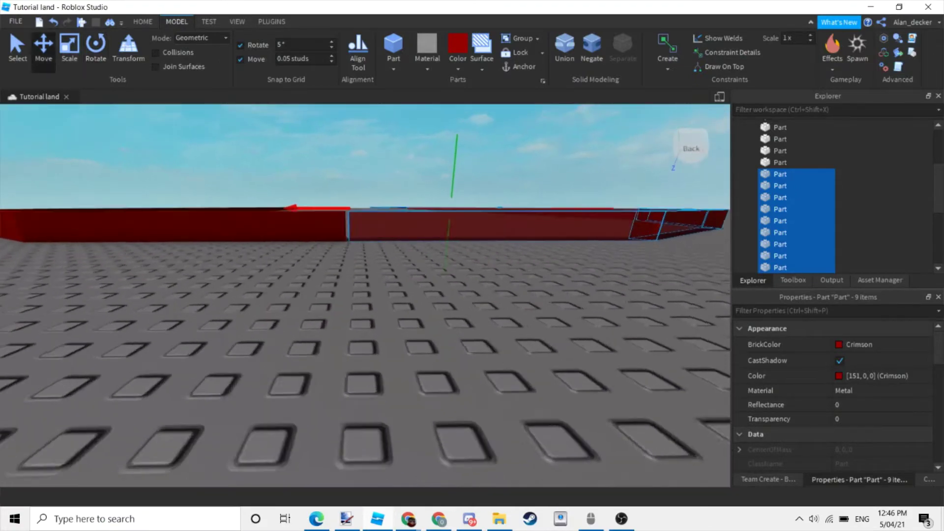
{"action": "scroll", "coordinate": [504, 265], "scroll_direction": "down", "scroll_amount": 3}
{"action": "scroll", "coordinate": [504, 266], "scroll_direction": "down", "scroll_amount": 5}
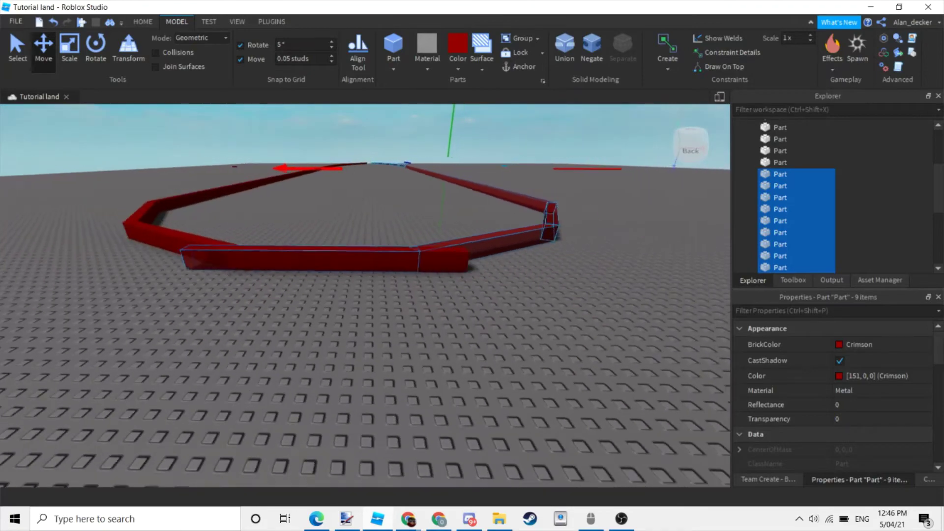
Step: Adjust the mirrored copy's sideways position so its tip overlaps the original rail's tip at the far end of the loop
{"action": "right_click_drag", "start_coordinate": [504, 265], "coordinate": [443, 231]}
{"action": "key", "text": "f"}
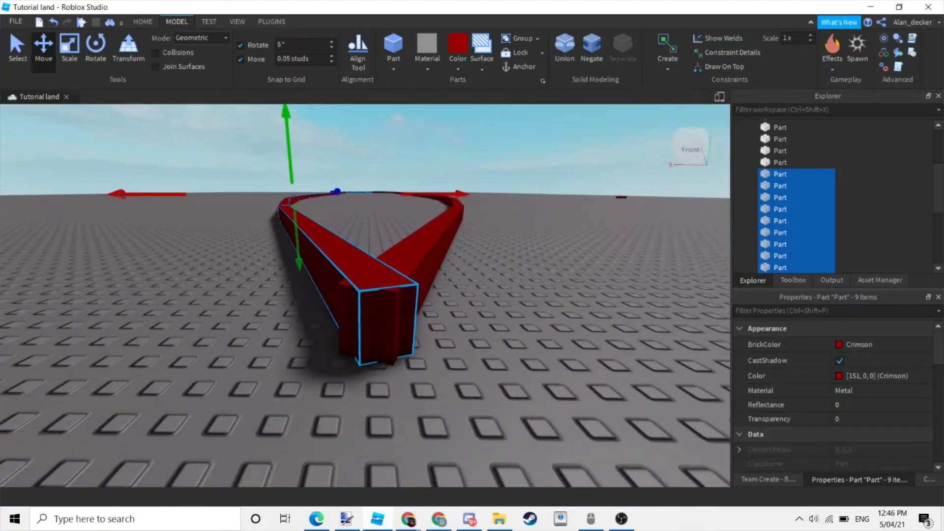
{"action": "key", "text": "Escape"}
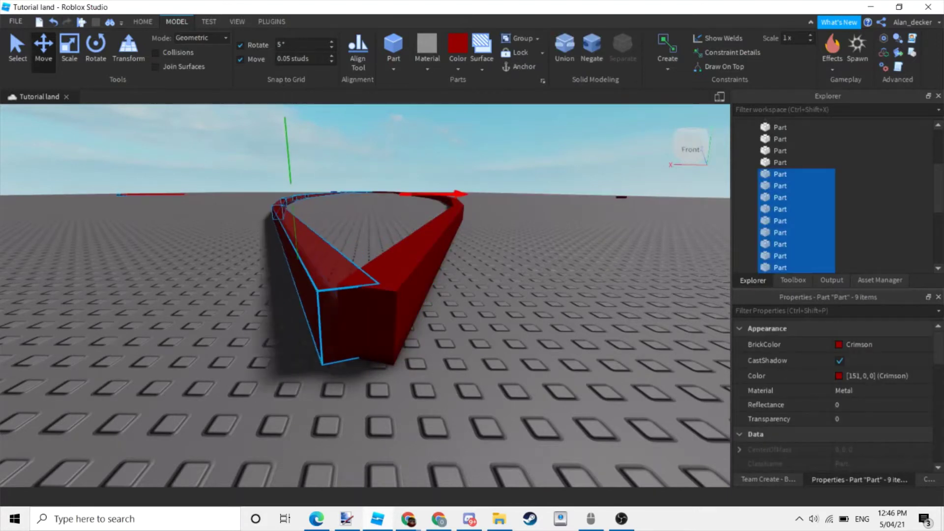
{"action": "right_click_drag", "start_coordinate": [364, 305], "coordinate": [364, 256]}
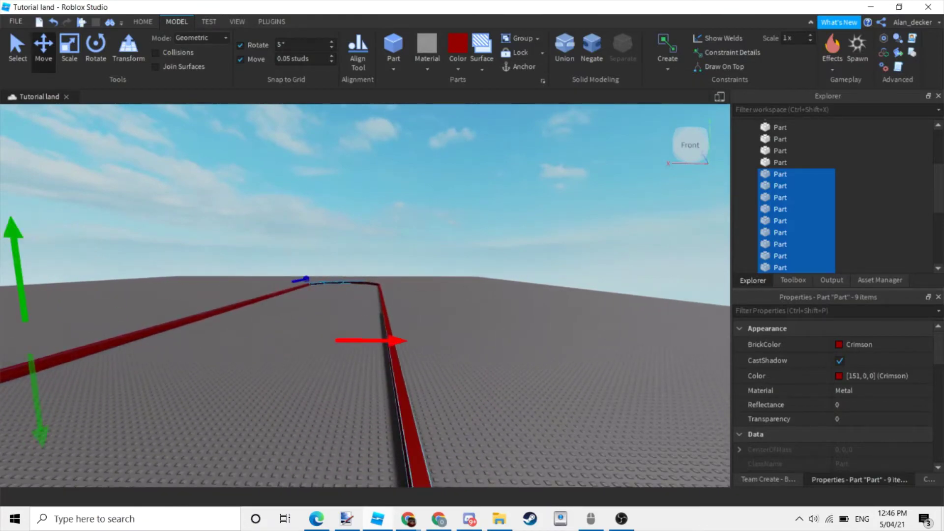
{"action": "mouse_move", "coordinate": [364, 305]}
{"action": "right_mouse_down"}
{"action": "mouse_move", "coordinate": [413, 295]}
{"action": "mouse_move", "coordinate": [442, 275]}
{"action": "mouse_move", "coordinate": [521, 285]}
{"action": "mouse_move", "coordinate": [364, 295]}
{"action": "right_mouse_up"}
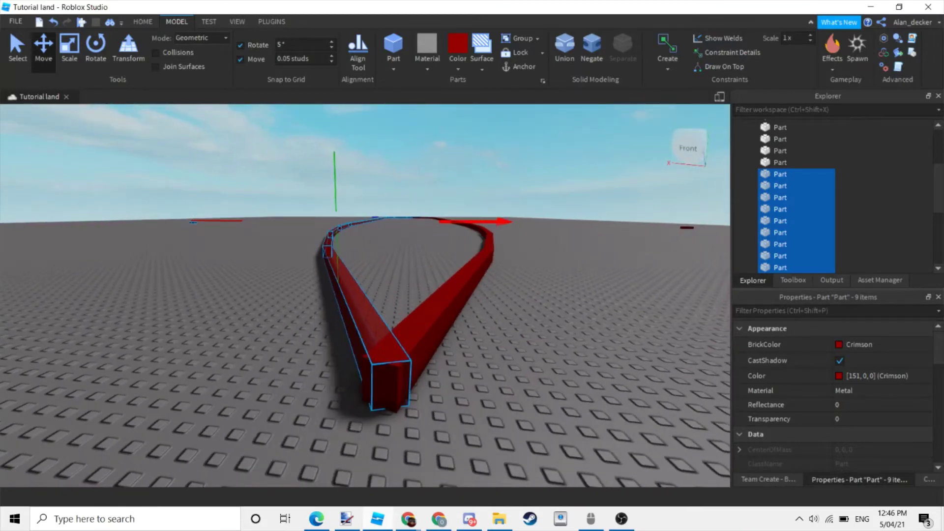
{"action": "key", "text": "w"}
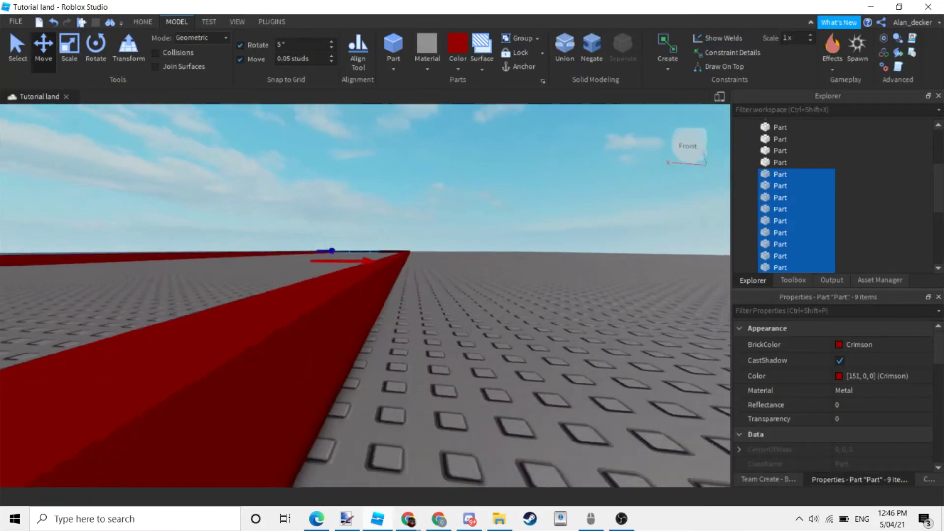
{"action": "key", "text": "e"}
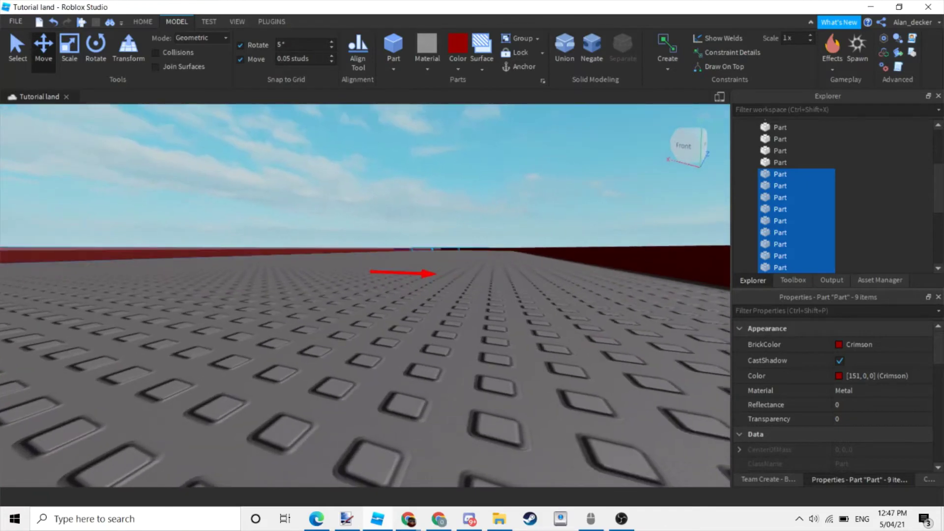
{"action": "key", "text": "e"}
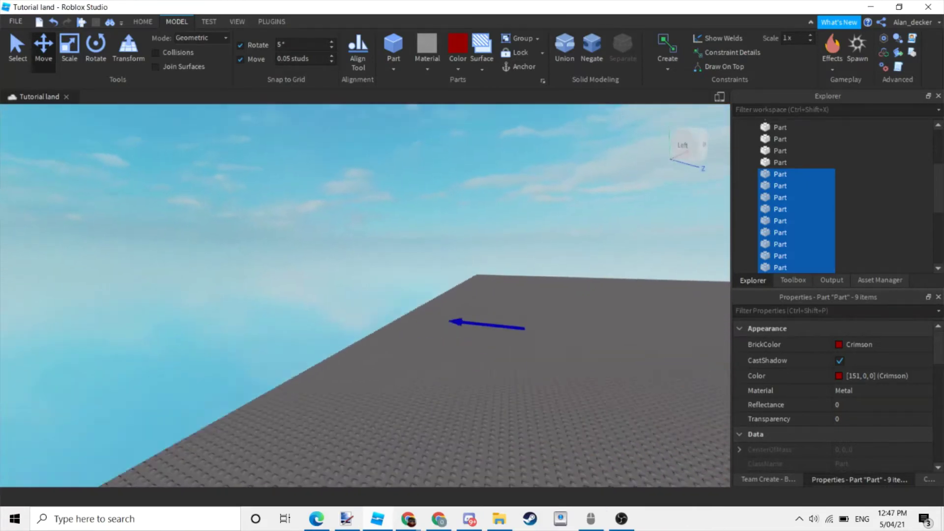
{"action": "key", "text": "w"}
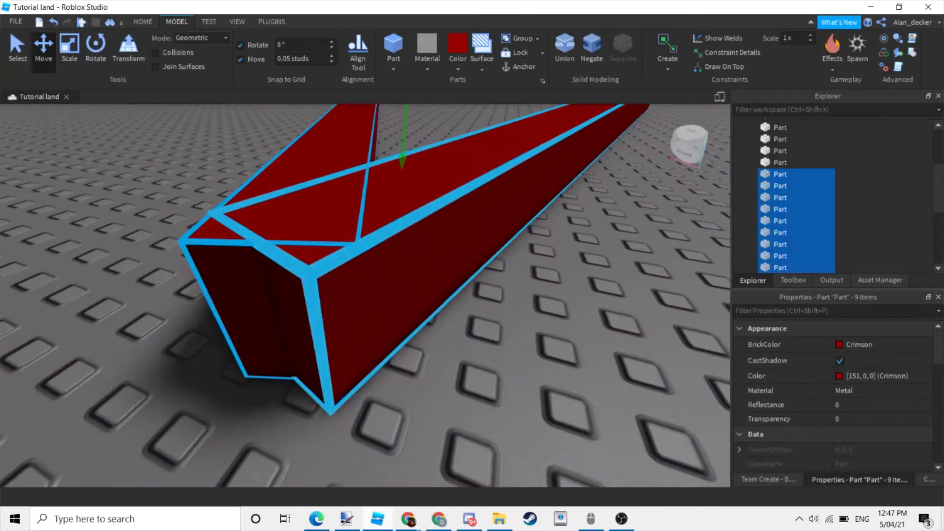
{"action": "key", "text": "d"}
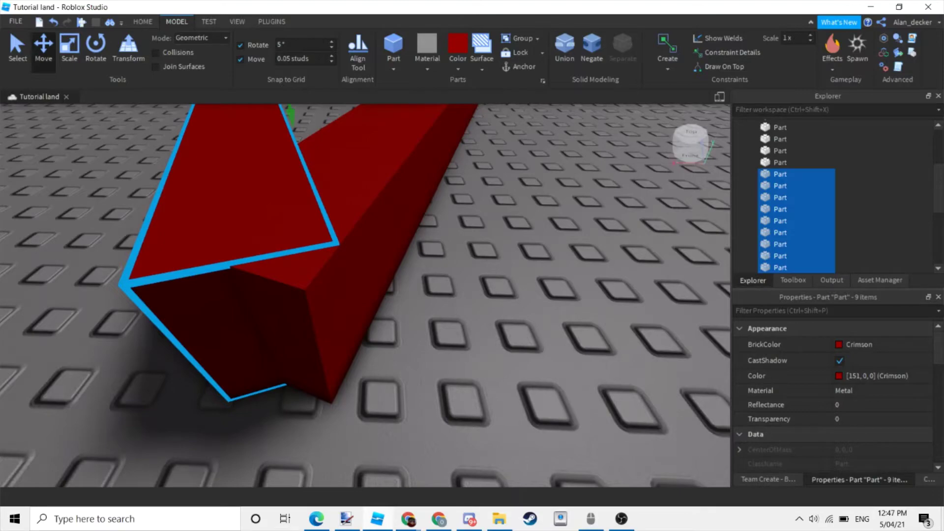
Step: Fit the overlapping end bar across the loop's near end and shorten it into a small link between the two angled bars
{"action": "key", "text": "s"}
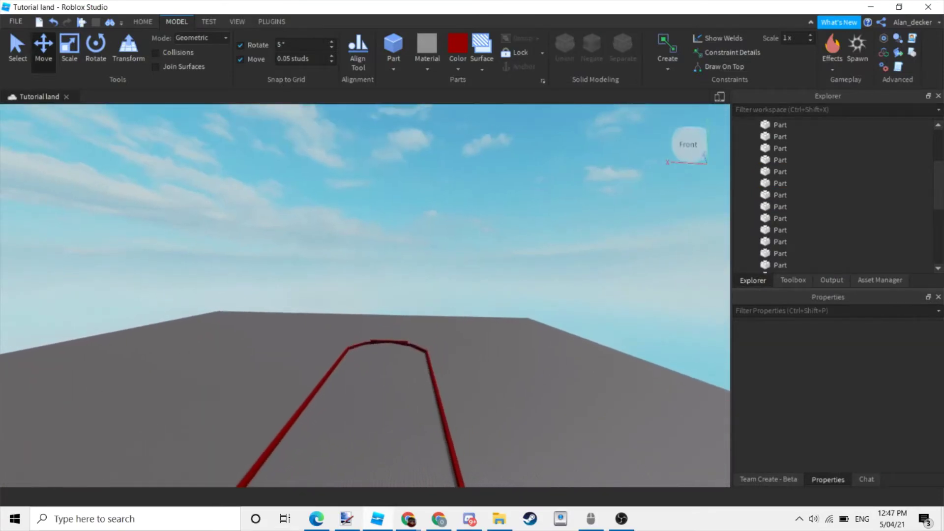
{"action": "key", "text": "w"}
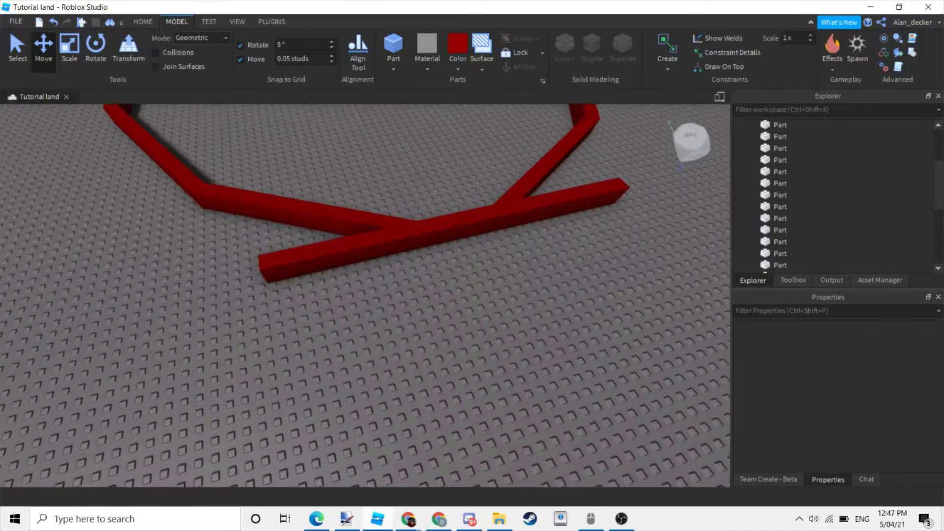
{"action": "left_click", "coordinate": [418, 359]}
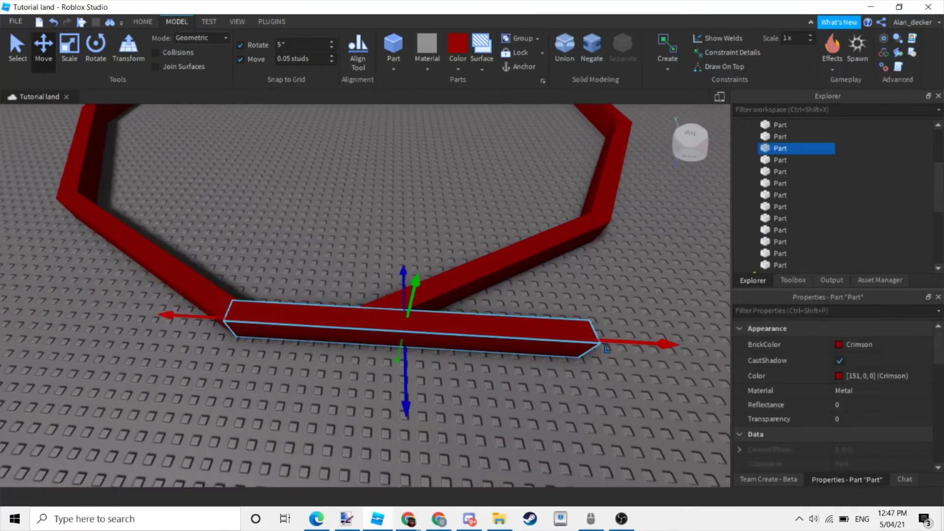
{"action": "scroll", "coordinate": [607, 348], "scroll_direction": "up", "scroll_amount": 5}
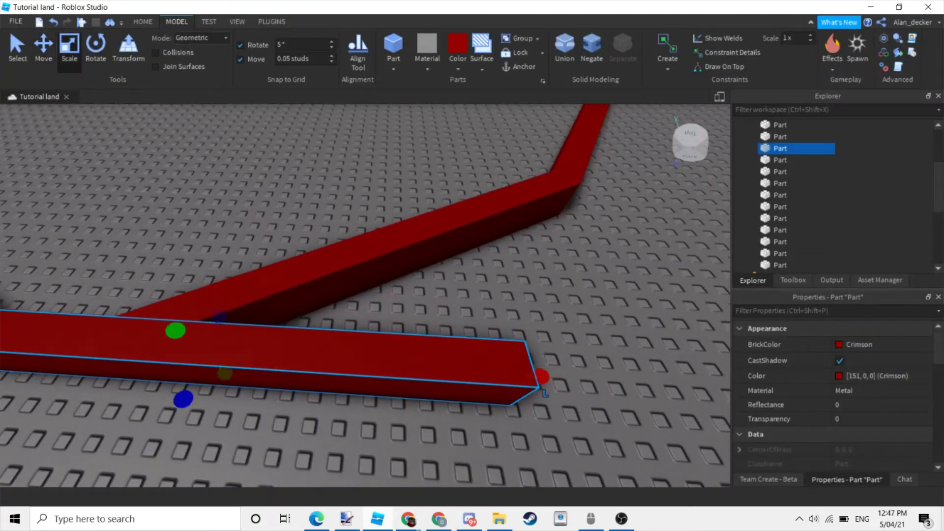
{"action": "right_click_drag", "start_coordinate": [364, 295], "coordinate": [423, 305]}
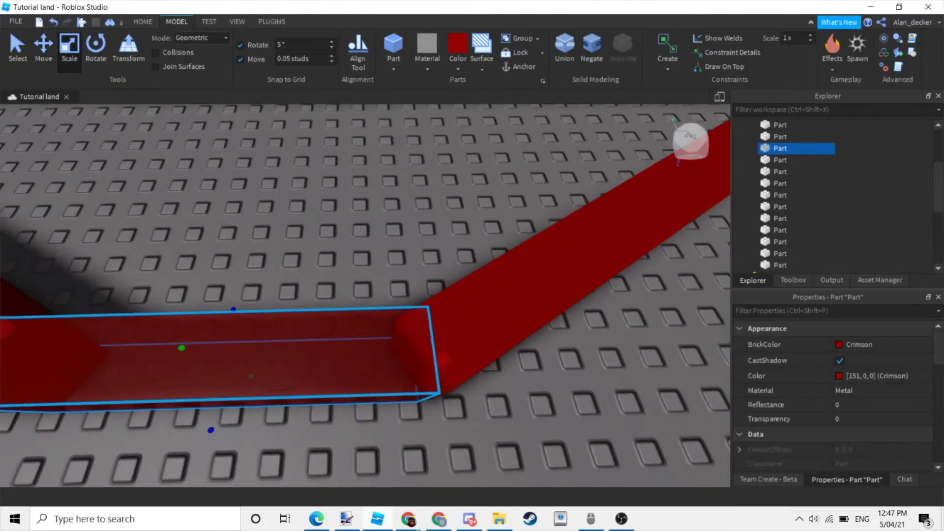
{"action": "scroll", "coordinate": [365, 295], "scroll_direction": "down", "scroll_amount": 5}
{"action": "mouse_move", "coordinate": [365, 295]}
{"action": "right_mouse_down"}
{"action": "mouse_move", "coordinate": [365, 187]}
{"action": "mouse_move", "coordinate": [365, 295]}
{"action": "right_mouse_up"}
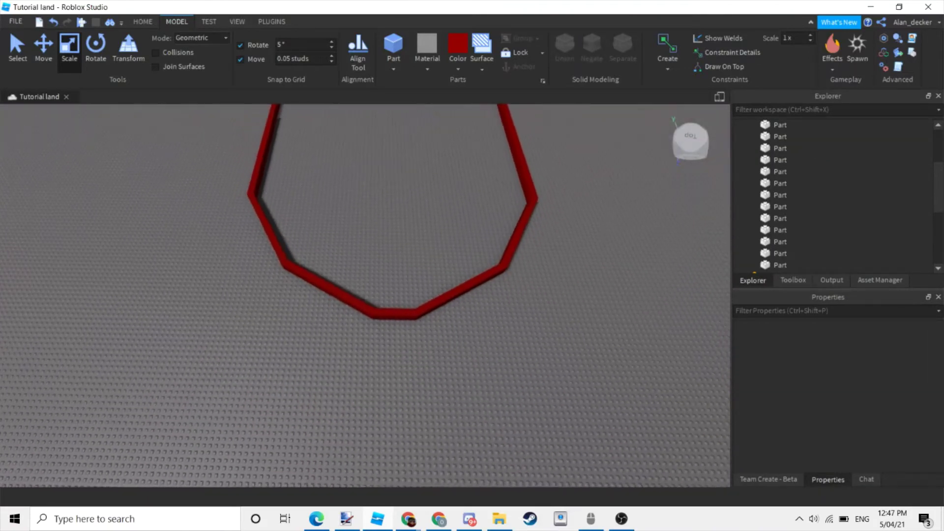
Step: Move the small link at the loop's rounded end inward and lengthen it until it spans the two angled bars
{"action": "left_click", "coordinate": [421, 305]}
{"action": "right_click_drag", "start_coordinate": [422, 305], "coordinate": [334, 305]}
{"action": "left_click", "coordinate": [365, 418]}
{"action": "scroll", "coordinate": [364, 327], "scroll_direction": "down", "scroll_amount": 3}
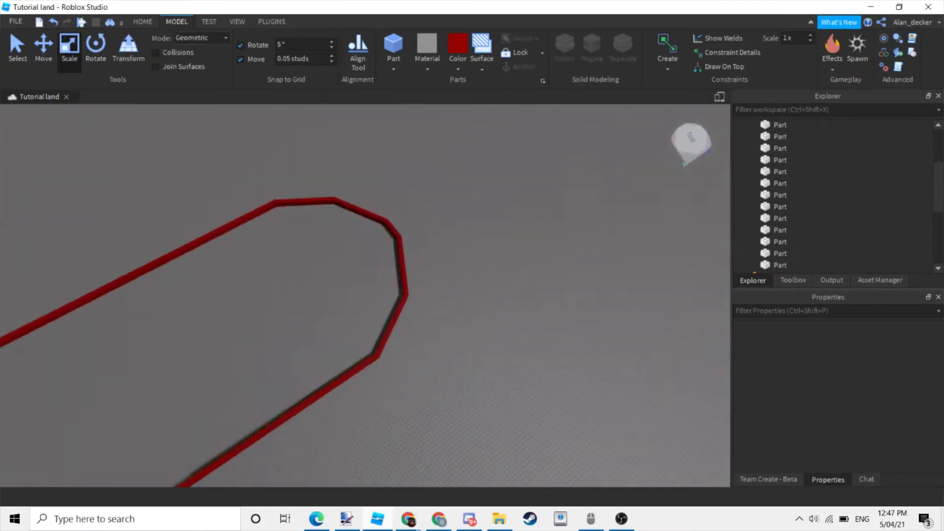
{"action": "scroll", "coordinate": [364, 295], "scroll_direction": "up", "scroll_amount": 5}
{"action": "left_click", "coordinate": [295, 344]}
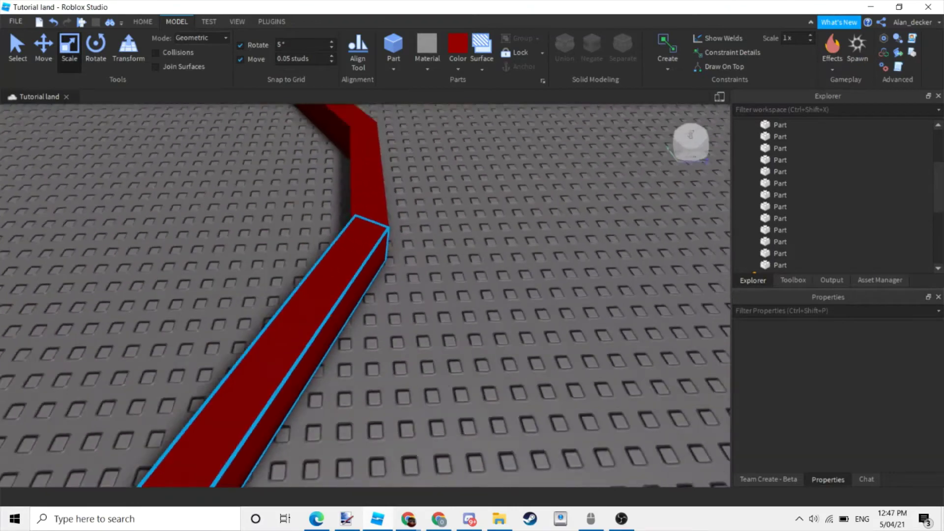
{"action": "scroll", "coordinate": [364, 295], "scroll_direction": "down", "scroll_amount": 5}
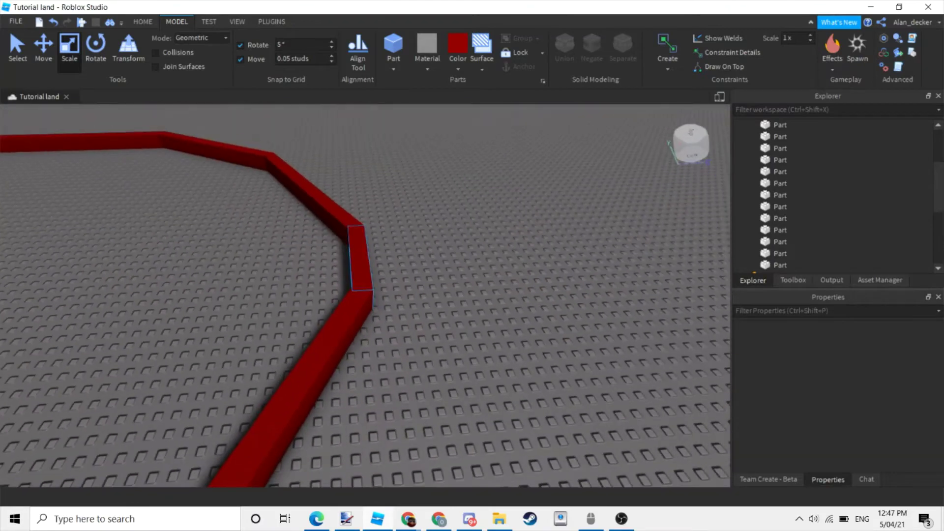
{"action": "scroll", "coordinate": [364, 295], "scroll_direction": "up", "scroll_amount": 2}
{"action": "left_click", "coordinate": [398, 251]}
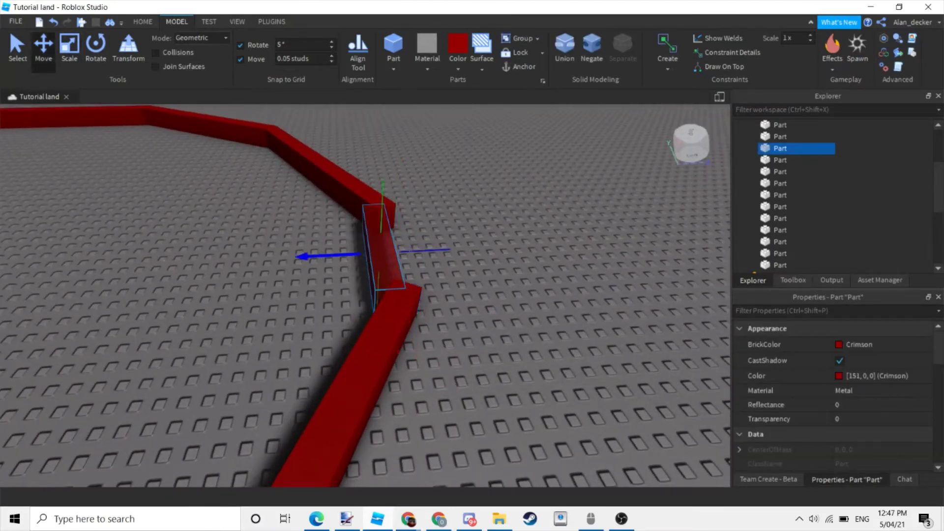
{"action": "right_click_drag", "start_coordinate": [364, 295], "coordinate": [245, 299]}
{"action": "key", "text": "ctrl+3"}
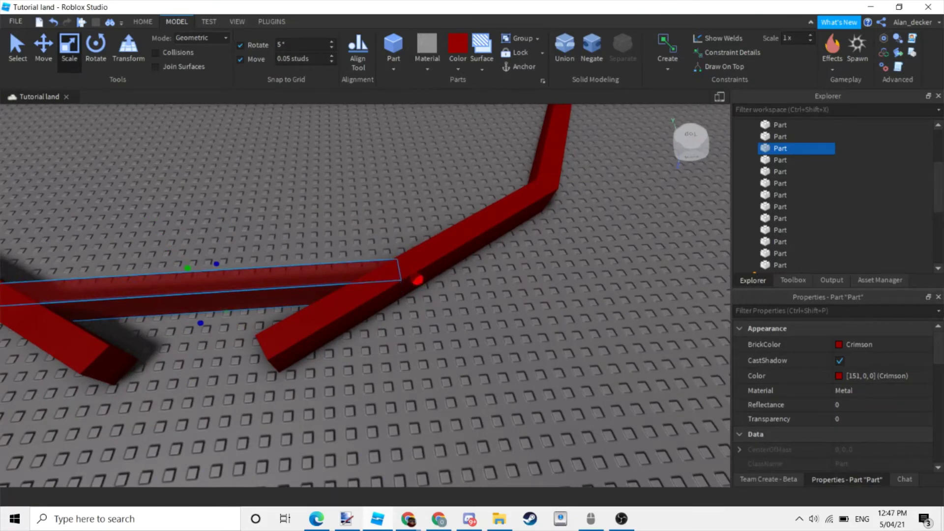
{"action": "right_click_drag", "start_coordinate": [364, 295], "coordinate": [344, 299]}
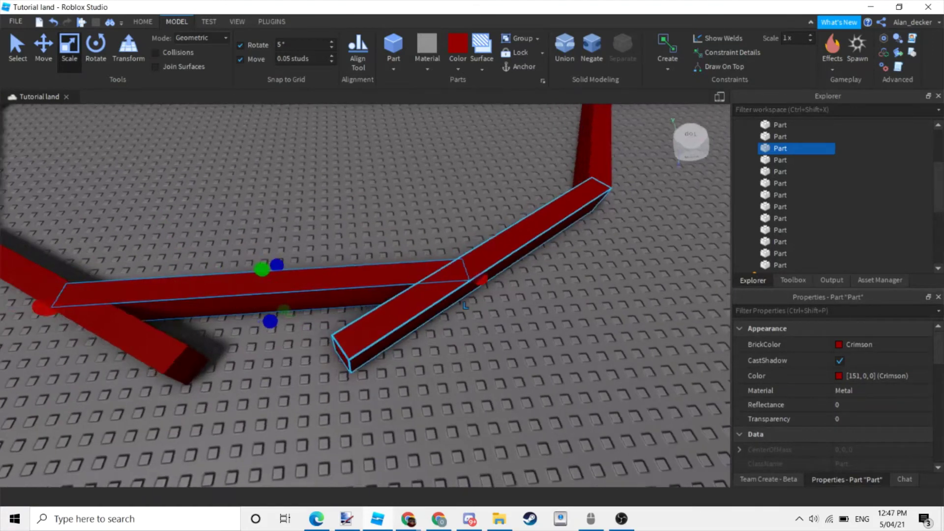
Step: Shorten the overhanging ends of the two angled bars so they meet the link's corners flush
{"action": "scroll", "coordinate": [363, 295], "scroll_direction": "up", "scroll_amount": 5}
{"action": "left_click", "coordinate": [548, 335]}
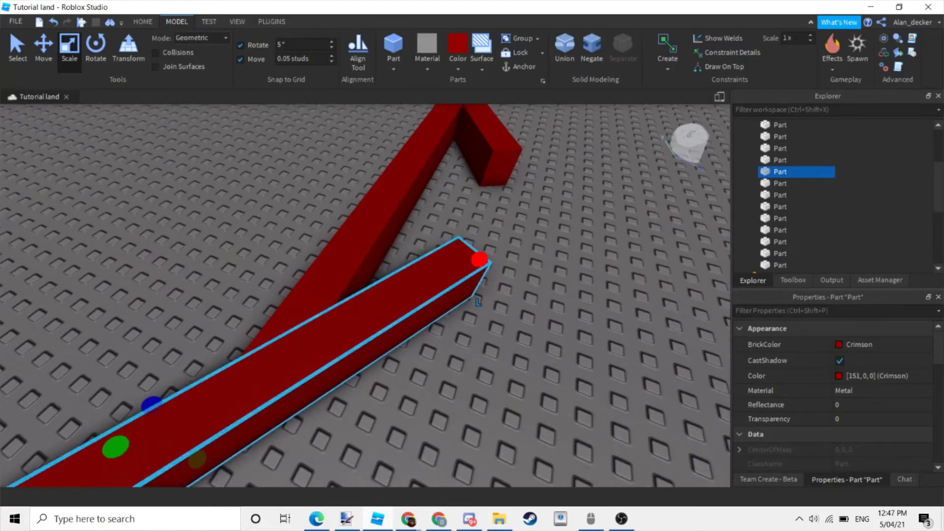
{"action": "right_click_drag", "start_coordinate": [548, 336], "coordinate": [521, 325]}
{"action": "scroll", "coordinate": [364, 295], "scroll_direction": "down", "scroll_amount": 5}
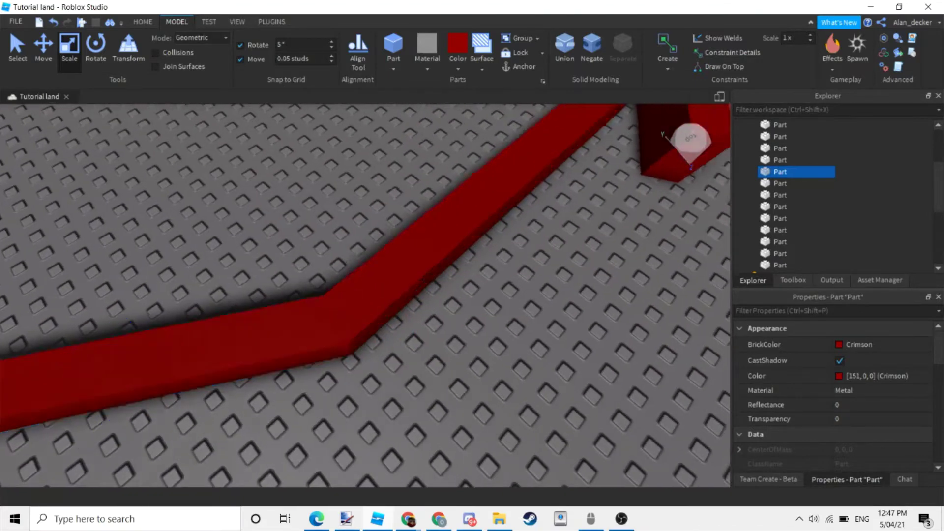
{"action": "right_click_drag", "start_coordinate": [364, 295], "coordinate": [526, 292]}
{"action": "left_click", "coordinate": [527, 290]}
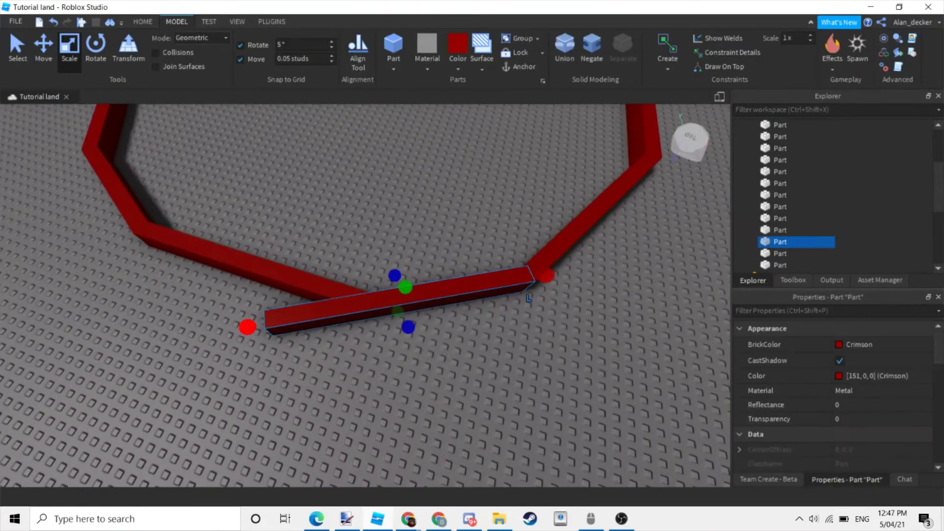
{"action": "scroll", "coordinate": [527, 297], "scroll_direction": "up", "scroll_amount": 4}
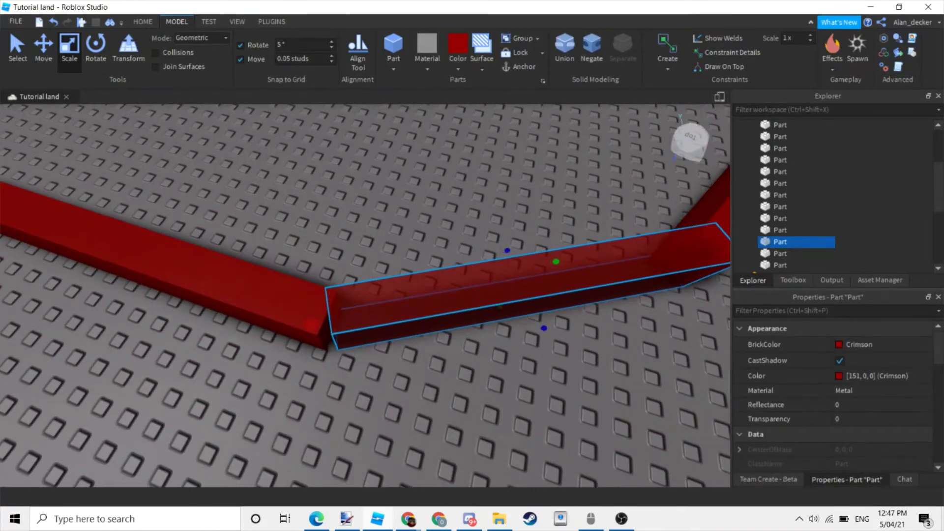
{"action": "scroll", "coordinate": [363, 295], "scroll_direction": "down", "scroll_amount": 5}
Step: Insert an R6 block rig dummy beside the rail near the loop's pointed tip
{"action": "right_click_drag", "start_coordinate": [364, 295], "coordinate": [373, 276]}
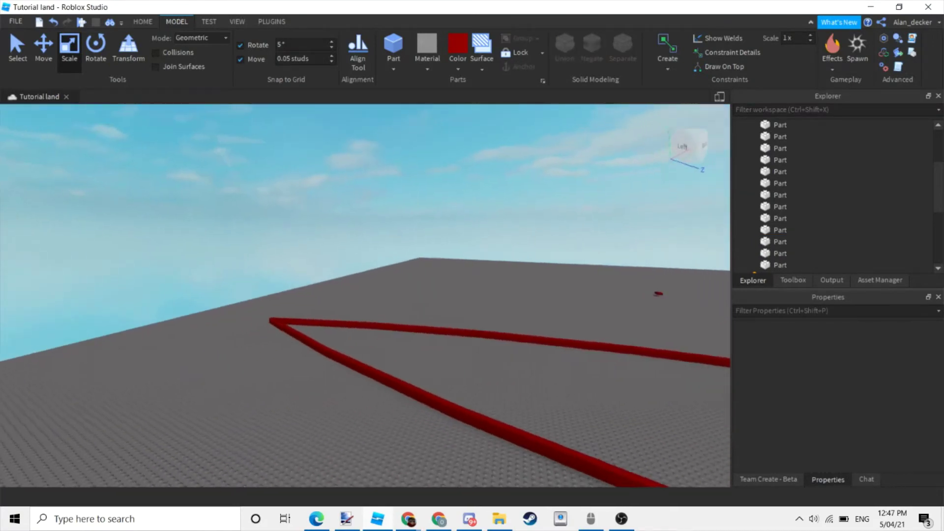
{"action": "scroll", "coordinate": [373, 275], "scroll_direction": "up", "scroll_amount": 6}
{"action": "left_click", "coordinate": [271, 21]}
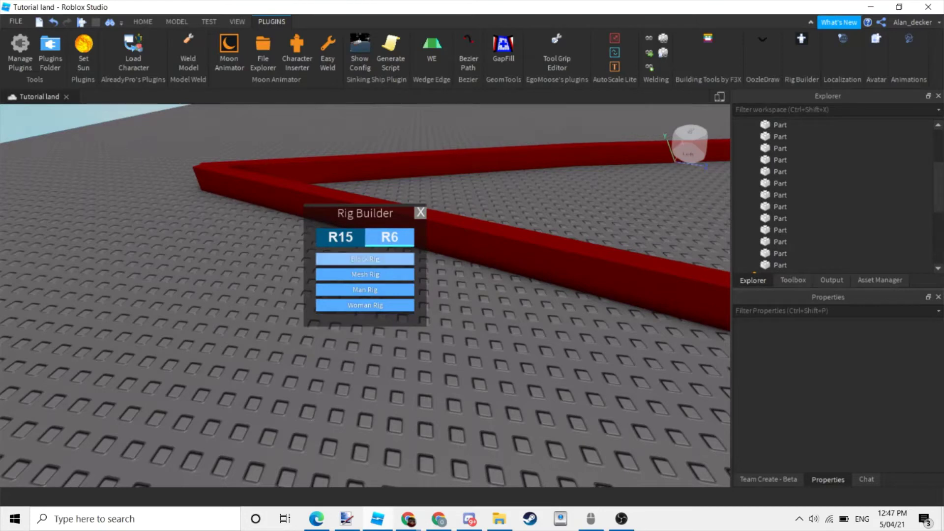
{"action": "left_click", "coordinate": [364, 259]}
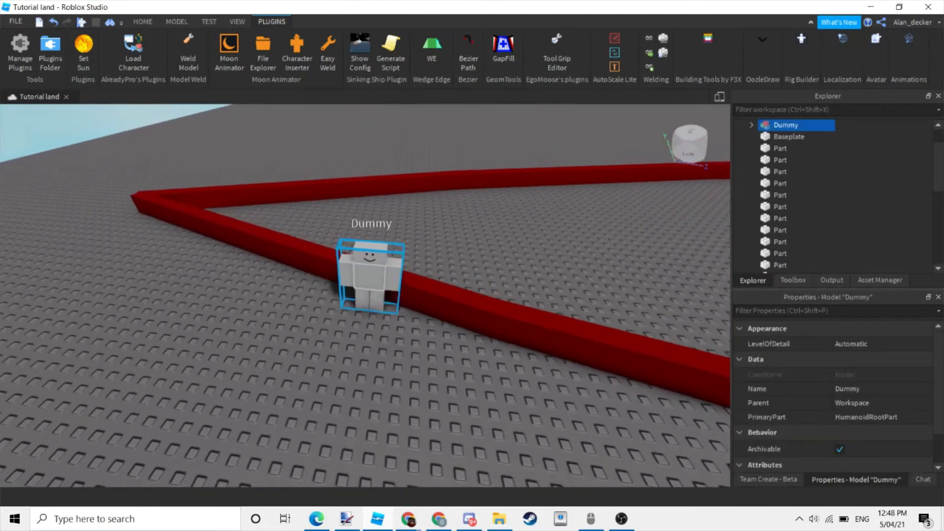
Step: Stretch the rail bars beside the dummy upward one by one into adjoining walls much taller than the dummy
{"action": "left_click", "coordinate": [305, 264]}
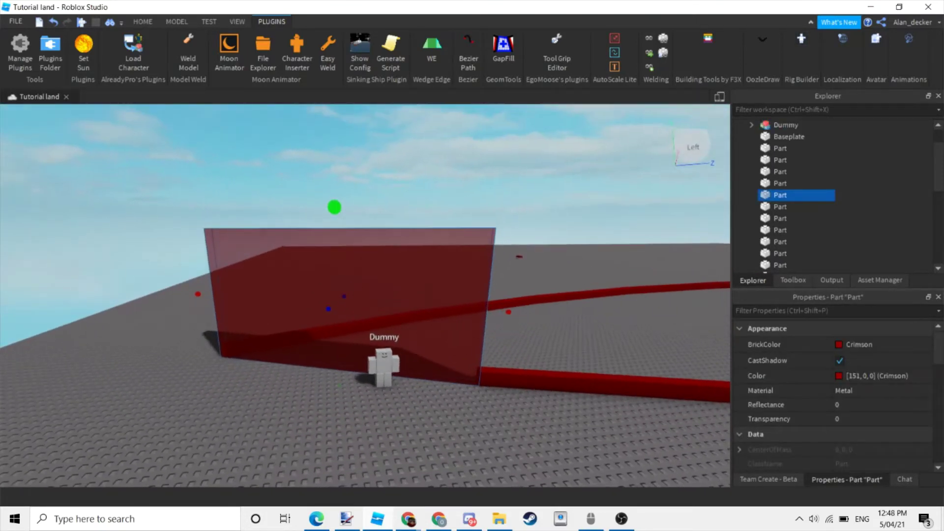
{"action": "left_click", "coordinate": [474, 401]}
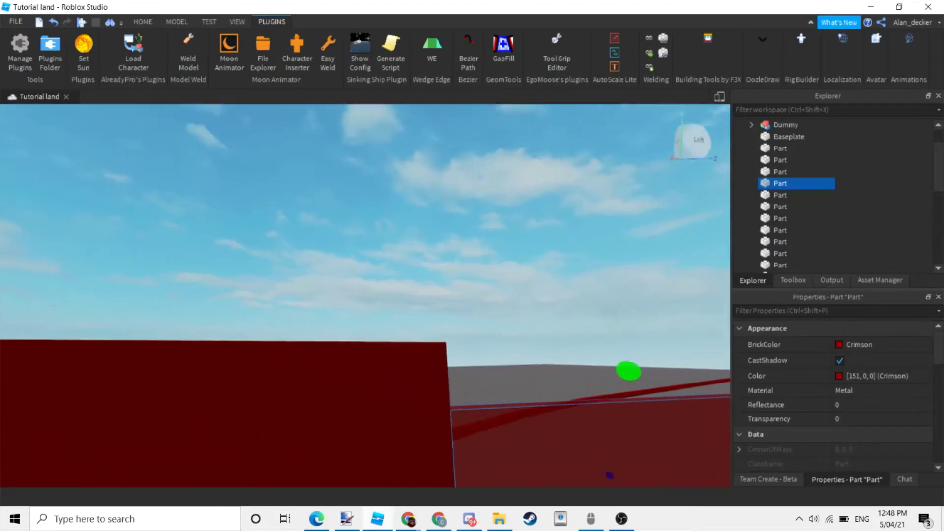
{"action": "right_click_drag", "start_coordinate": [365, 295], "coordinate": [206, 295]}
{"action": "left_click", "coordinate": [492, 379]}
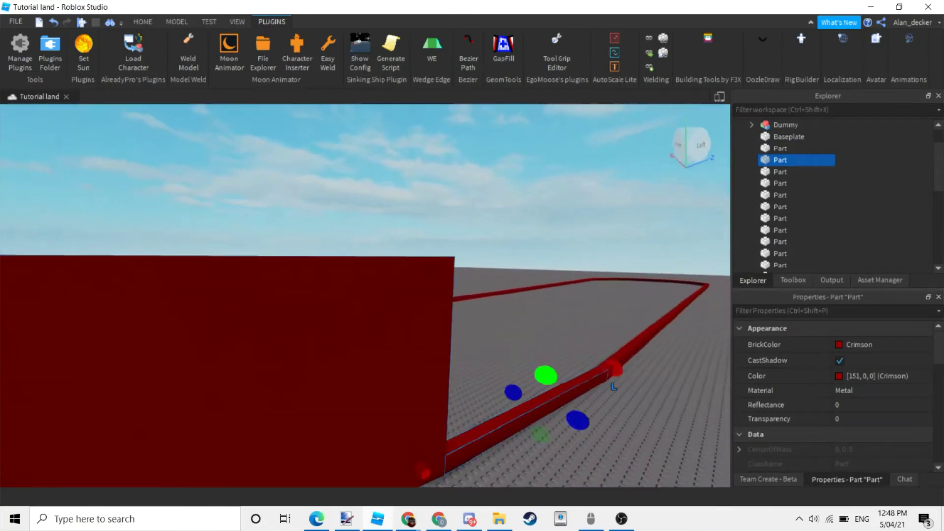
{"action": "key", "text": "w"}
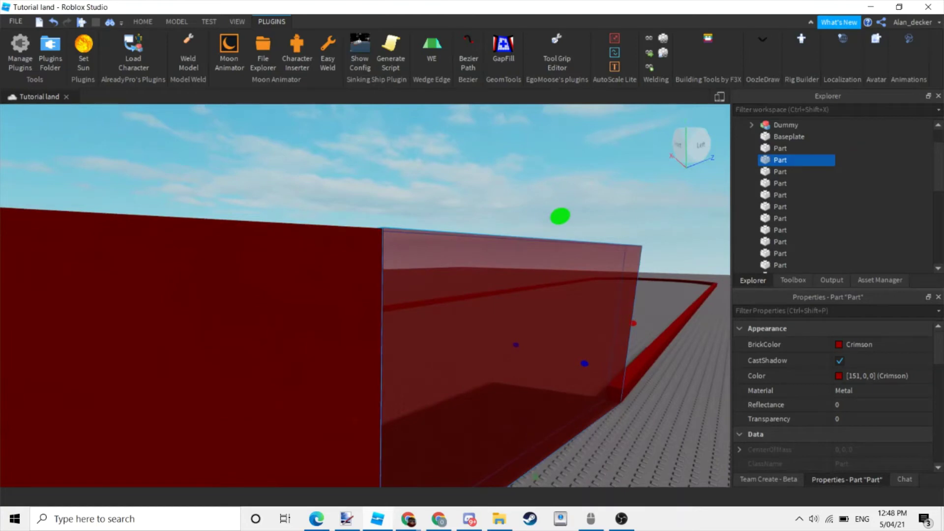
{"action": "right_click_drag", "start_coordinate": [207, 295], "coordinate": [167, 295]}
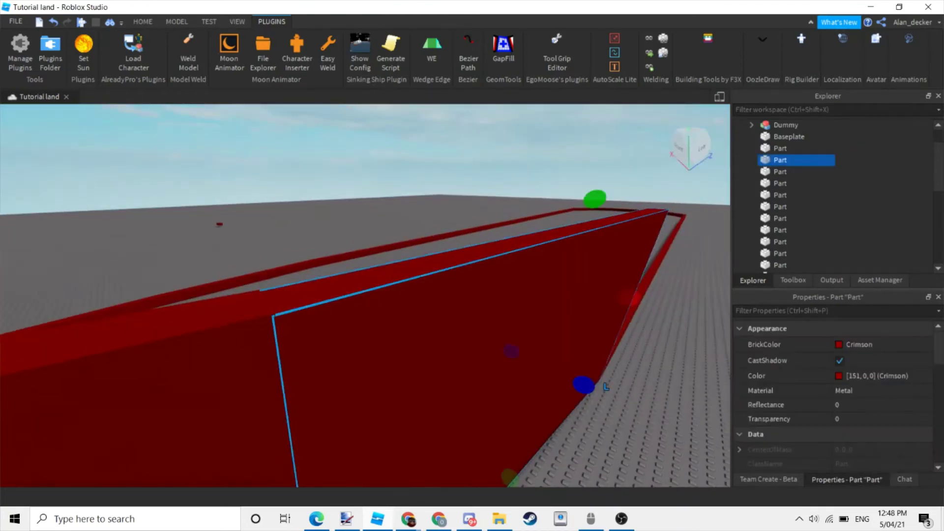
Step: Stretch the long straight bar on the same side upward to match the height of the adjoining wall
{"action": "key", "text": "a"}
{"action": "left_click", "coordinate": [662, 223]}
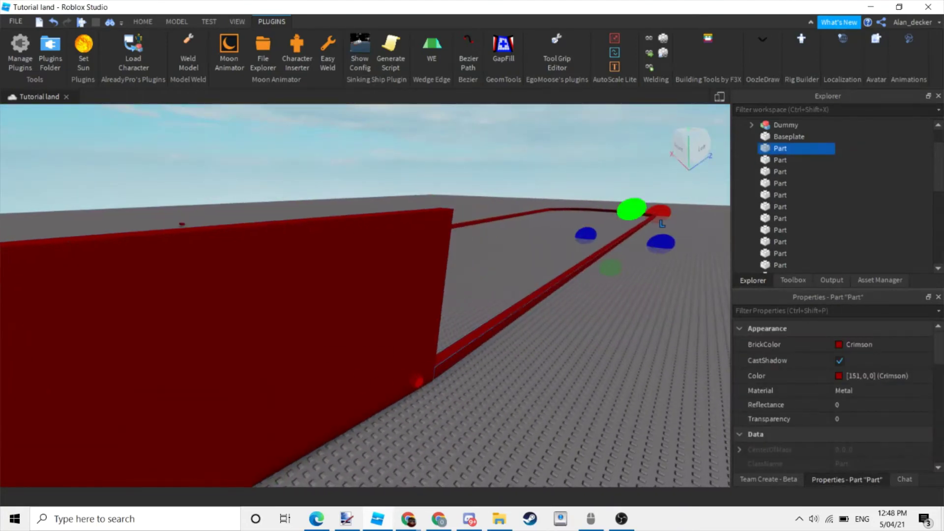
{"action": "left_click_drag", "start_coordinate": [632, 209], "coordinate": [649, 159]}
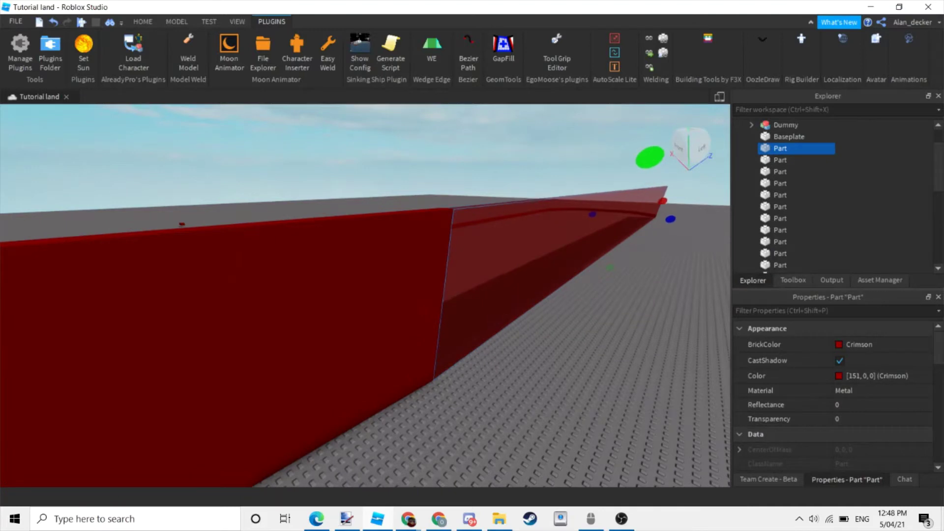
{"action": "right_click_drag", "start_coordinate": [364, 295], "coordinate": [442, 285]}
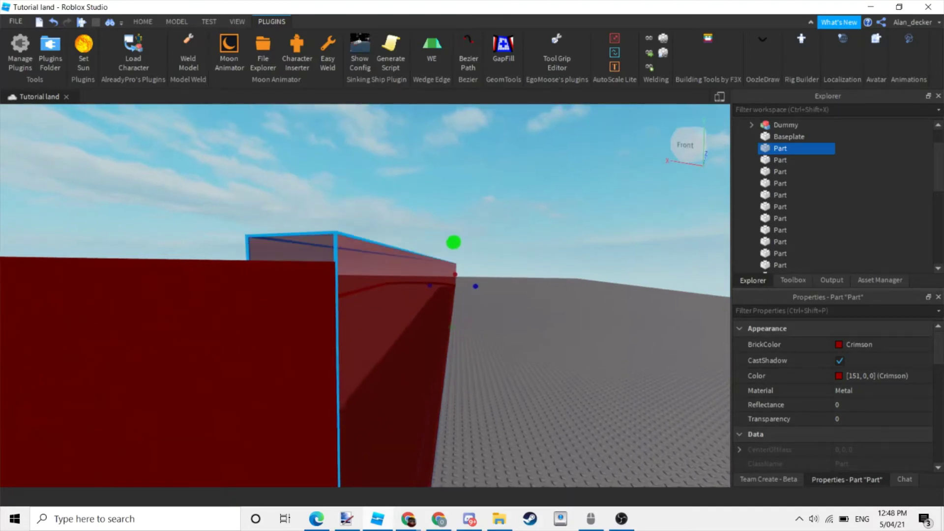
{"action": "key", "text": "f"}
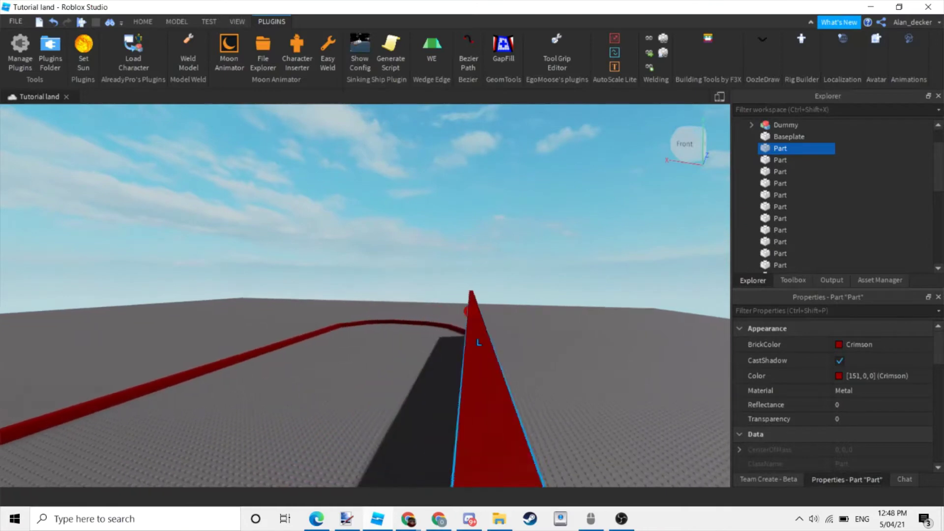
{"action": "right_click_drag", "start_coordinate": [365, 295], "coordinate": [442, 295]}
{"action": "key", "text": "w"}
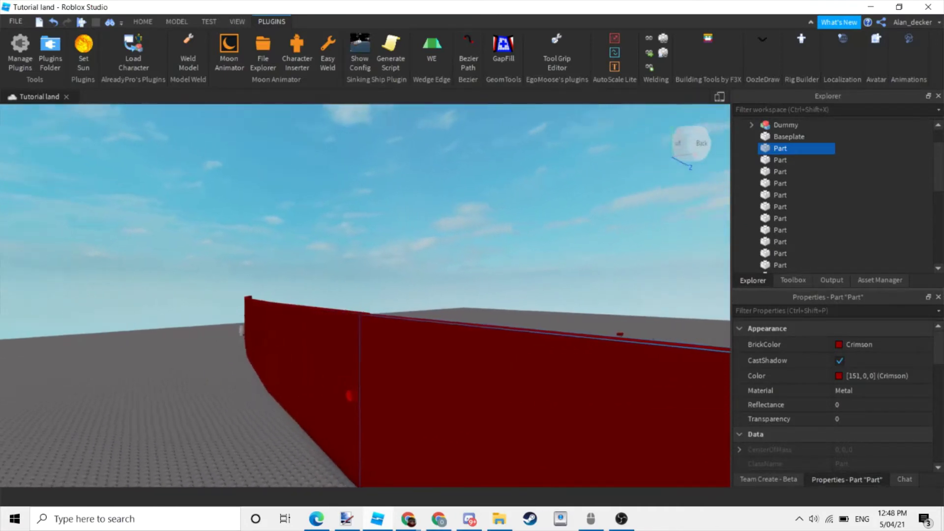
{"action": "key", "text": "f"}
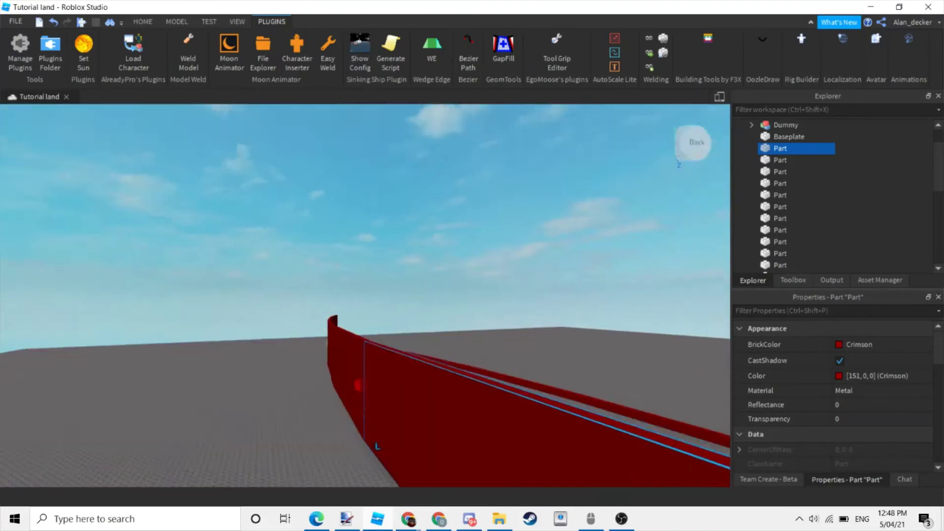
Step: Set the move snap to 0.1 studs and stretch the remaining low bars upward to the same wall height
{"action": "left_click", "coordinate": [176, 22]}
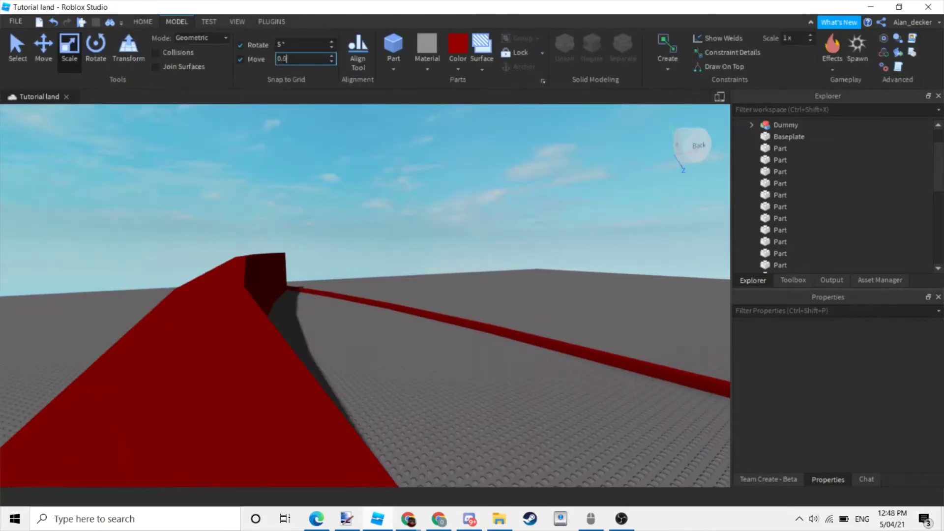
{"action": "left_click", "coordinate": [462, 178]}
{"action": "right_click_drag", "start_coordinate": [461, 179], "coordinate": [344, 314]}
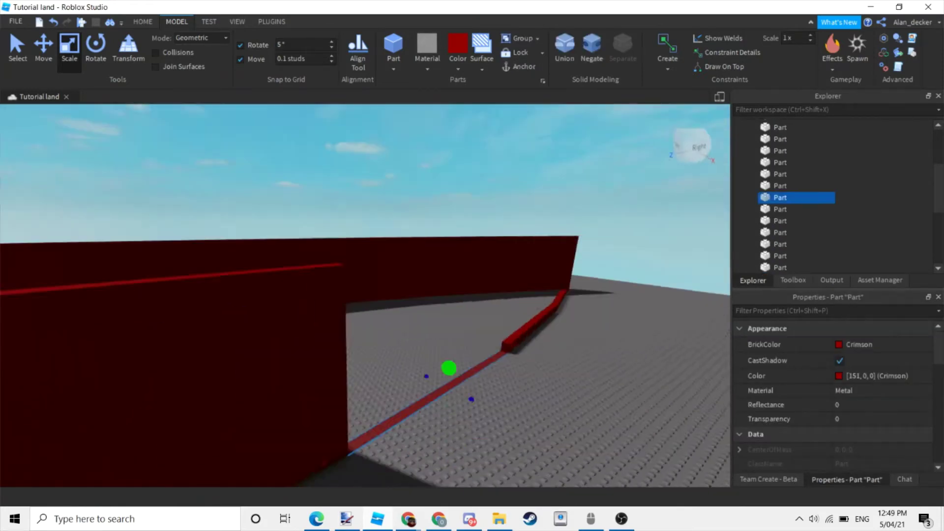
{"action": "right_click_drag", "start_coordinate": [449, 368], "coordinate": [411, 392]}
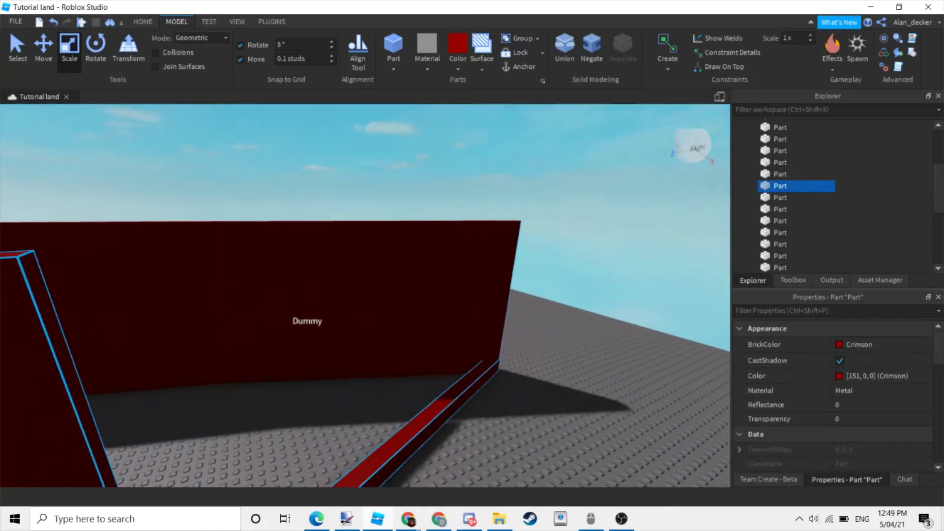
{"action": "left_click", "coordinate": [411, 391]}
{"action": "left_click_drag", "start_coordinate": [433, 390], "coordinate": [448, 214]}
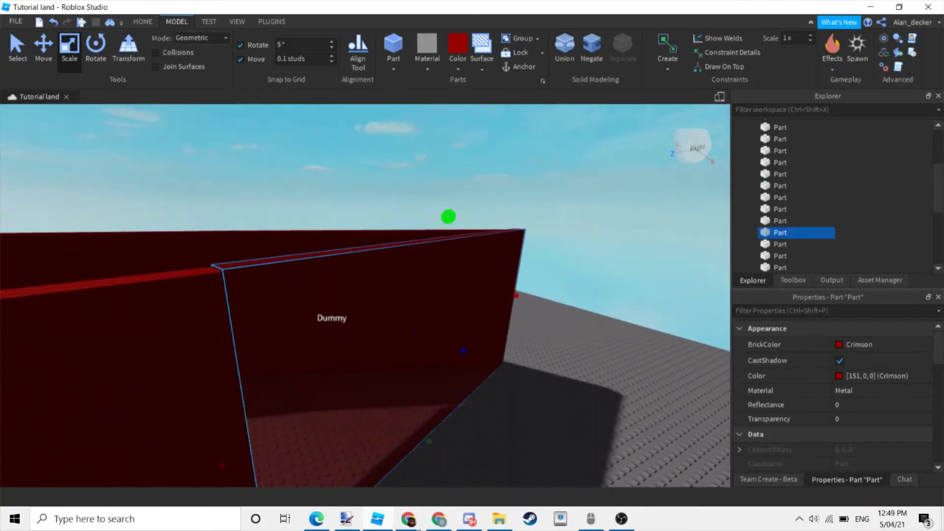
{"action": "right_click_drag", "start_coordinate": [449, 218], "coordinate": [526, 253]}
{"action": "left_click", "coordinate": [531, 270]}
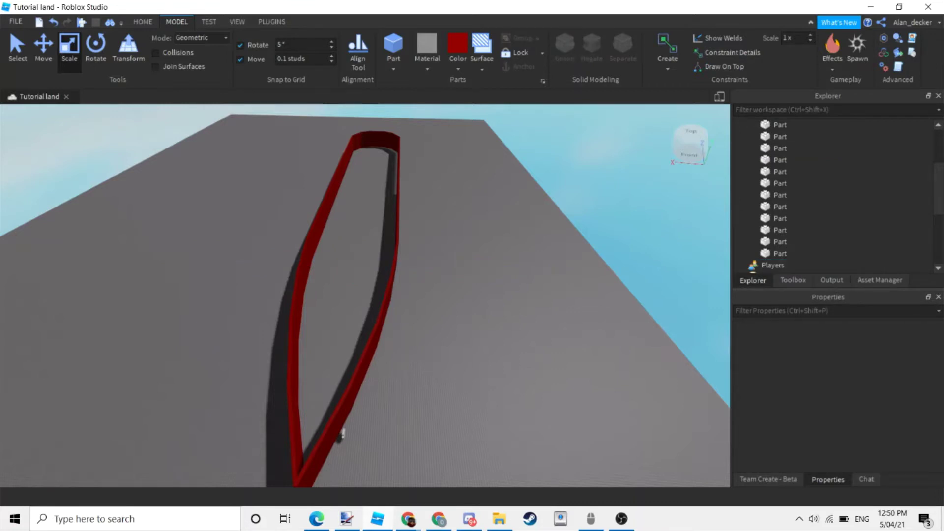
Step: Select all the wall parts of the loop, duplicate them, and raise the copy into a second tier on top
{"action": "right_click_drag", "start_coordinate": [343, 433], "coordinate": [375, 386]}
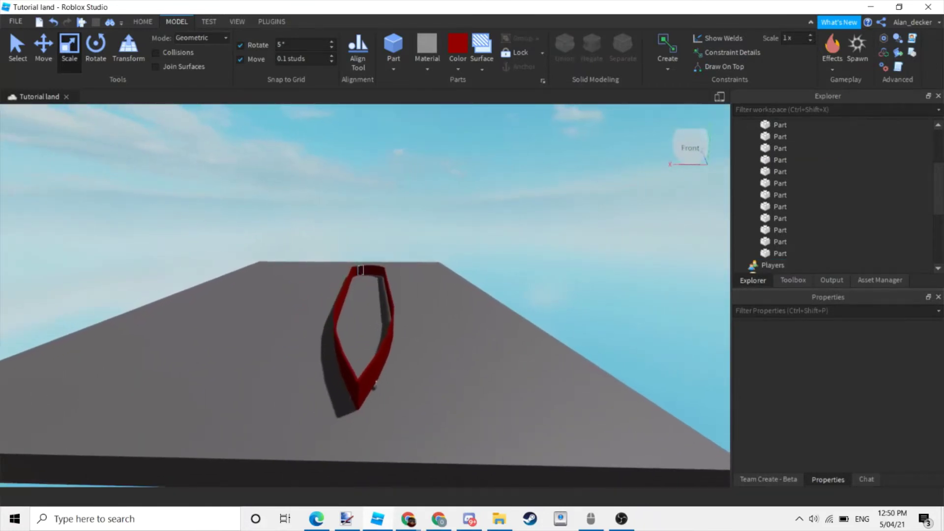
{"action": "left_click_drag", "start_coordinate": [352, 262], "coordinate": [467, 406]}
{"action": "right_click_drag", "start_coordinate": [541, 374], "coordinate": [610, 336]}
{"action": "scroll", "coordinate": [332, 304], "scroll_direction": "up", "scroll_amount": 1}
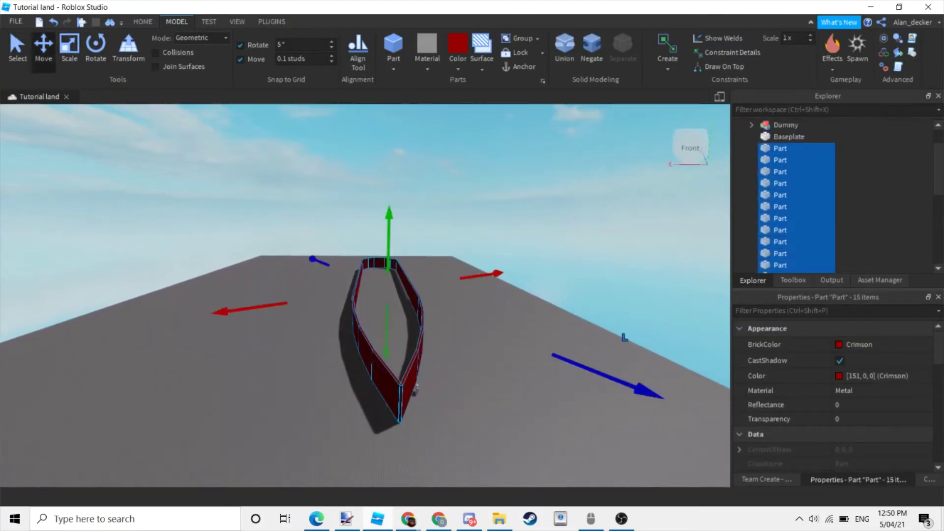
{"action": "scroll", "coordinate": [415, 387], "scroll_direction": "up", "scroll_amount": 8}
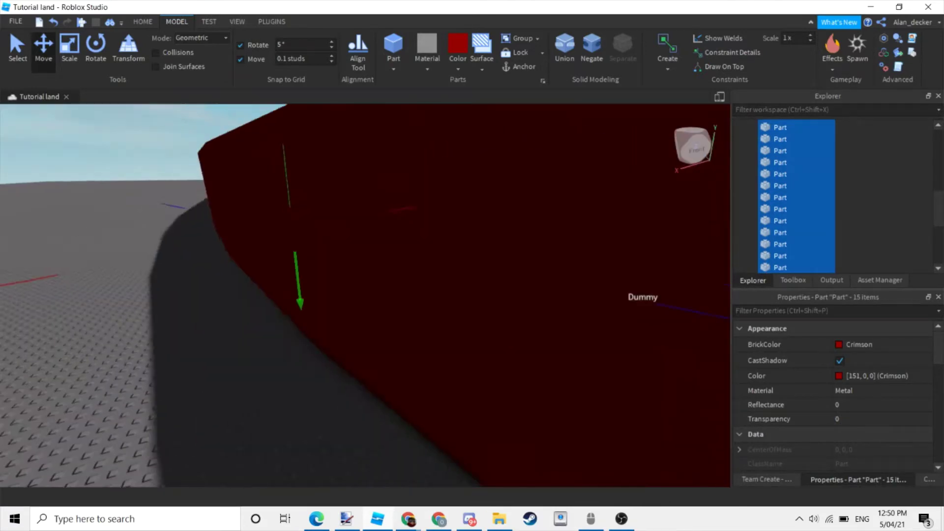
{"action": "right_click_drag", "start_coordinate": [416, 387], "coordinate": [458, 356]}
{"action": "key", "text": "f"}
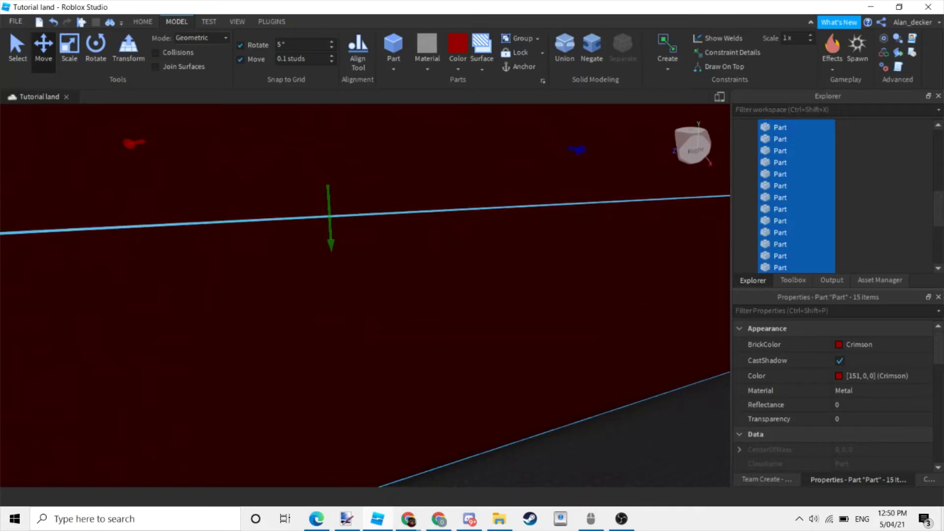
{"action": "key", "text": "f"}
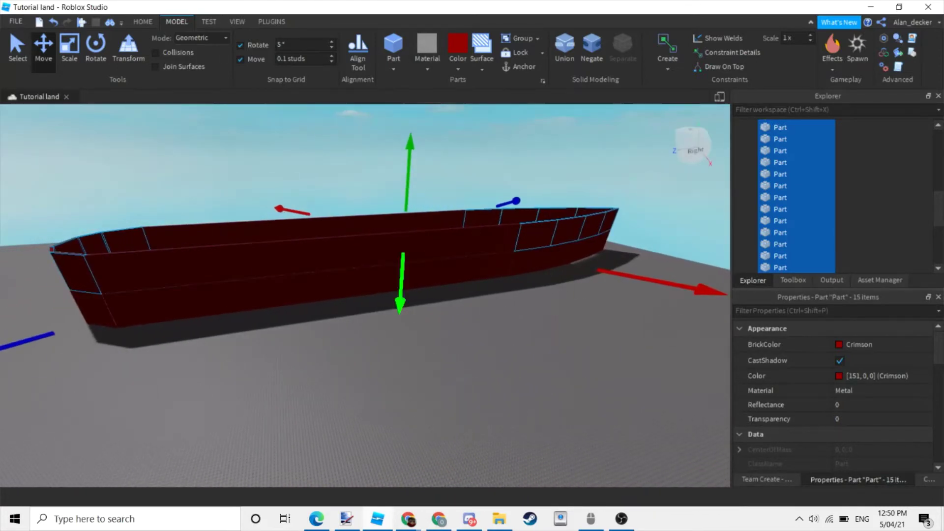
{"action": "key", "text": "ctrl+d"}
{"action": "key", "text": "ctrl+z"}
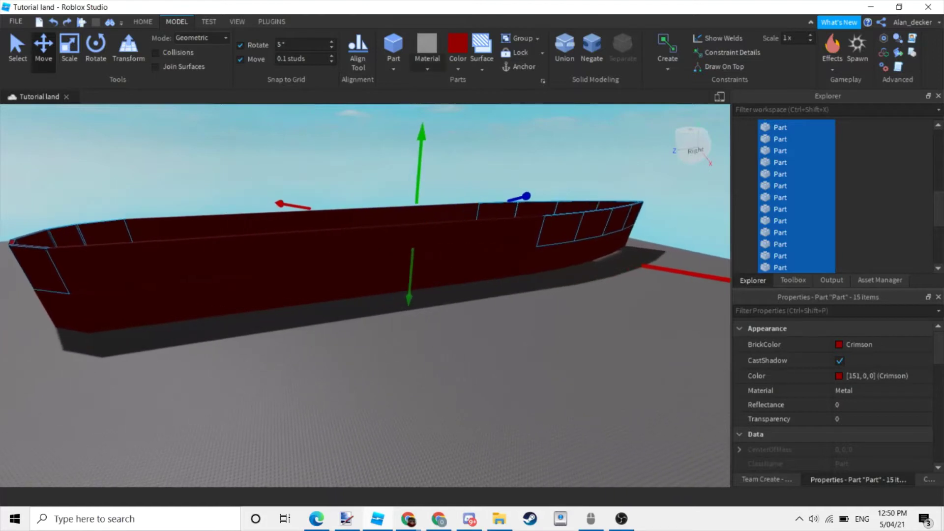
Step: Recolour the raised upper tier of wall parts dark navy
{"action": "left_click", "coordinate": [458, 69]}
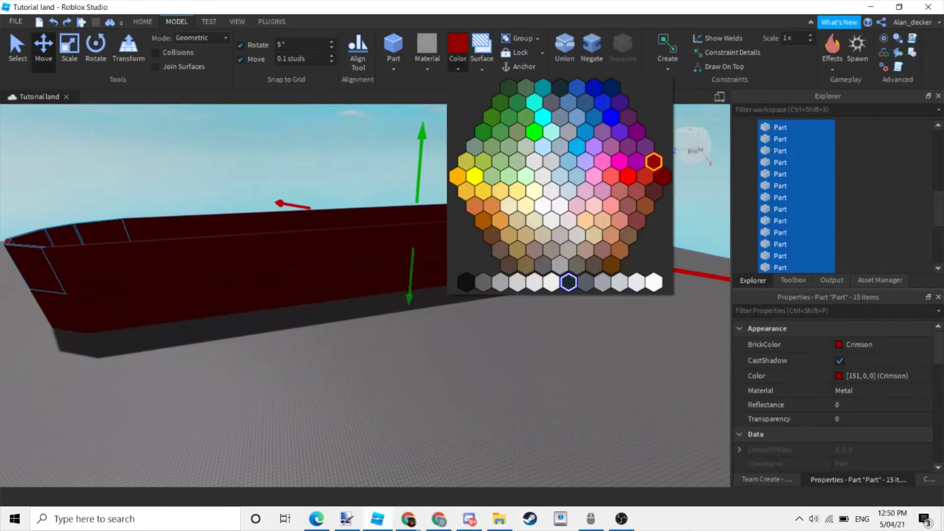
{"action": "left_click", "coordinate": [569, 282]}
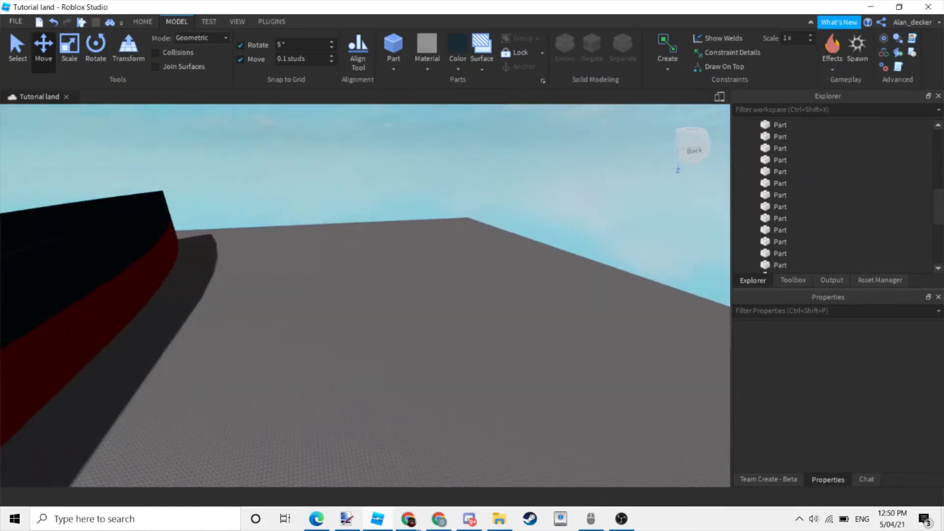
Step: Examine the two-tier hull from several sides and compare its height with the dummy beside it
{"action": "right_click_drag", "start_coordinate": [364, 295], "coordinate": [364, 295]}
{"action": "left_click", "coordinate": [345, 338]}
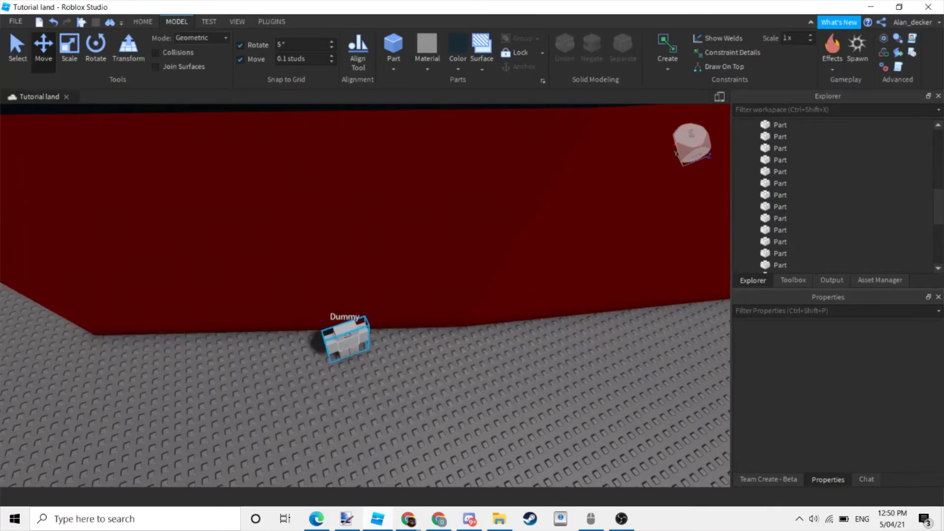
{"action": "scroll", "coordinate": [345, 338], "scroll_direction": "down", "scroll_amount": 10}
{"action": "right_click_drag", "start_coordinate": [364, 295], "coordinate": [374, 295]}
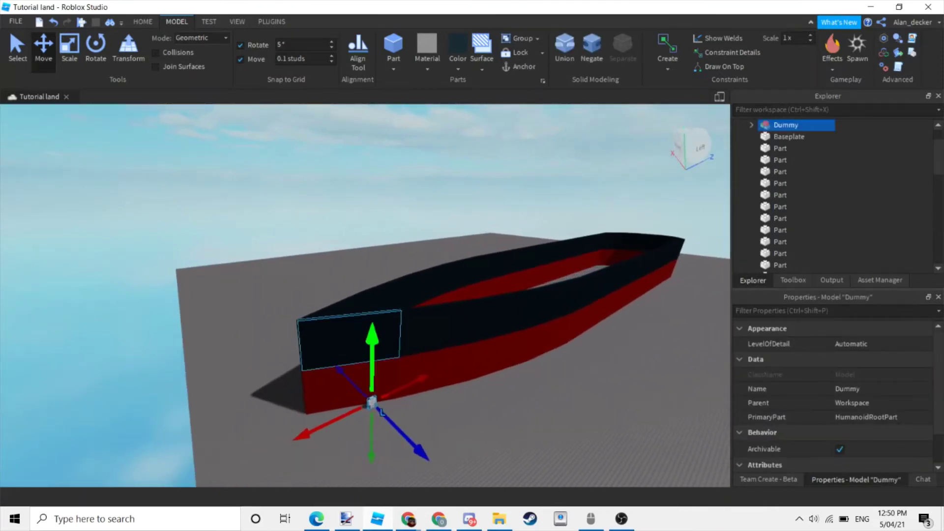
{"action": "scroll", "coordinate": [366, 295], "scroll_direction": "up", "scroll_amount": 10}
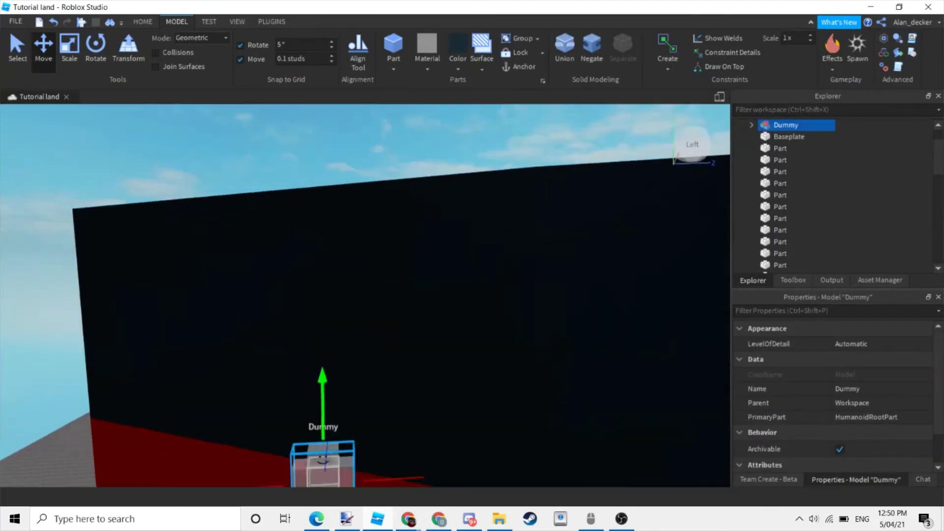
{"action": "scroll", "coordinate": [385, 350], "scroll_direction": "down", "scroll_amount": 8}
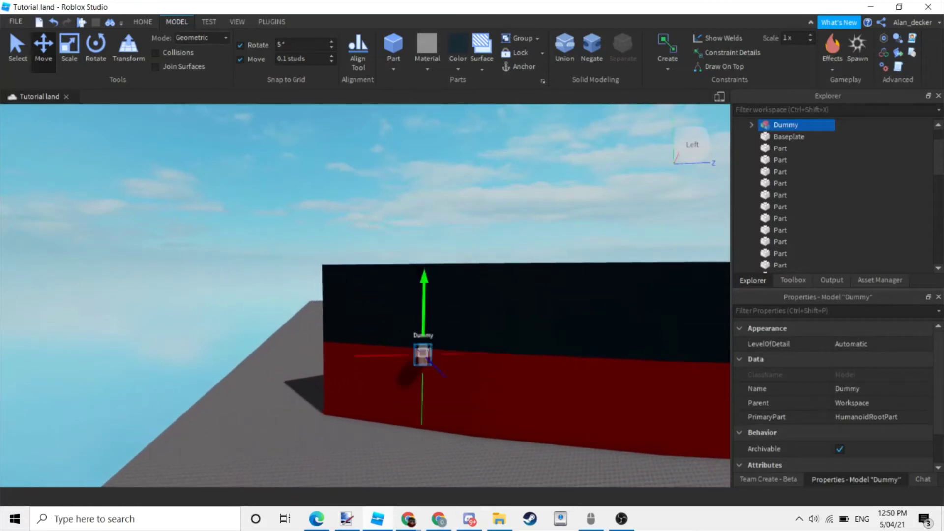
{"action": "scroll", "coordinate": [389, 433], "scroll_direction": "up", "scroll_amount": 8}
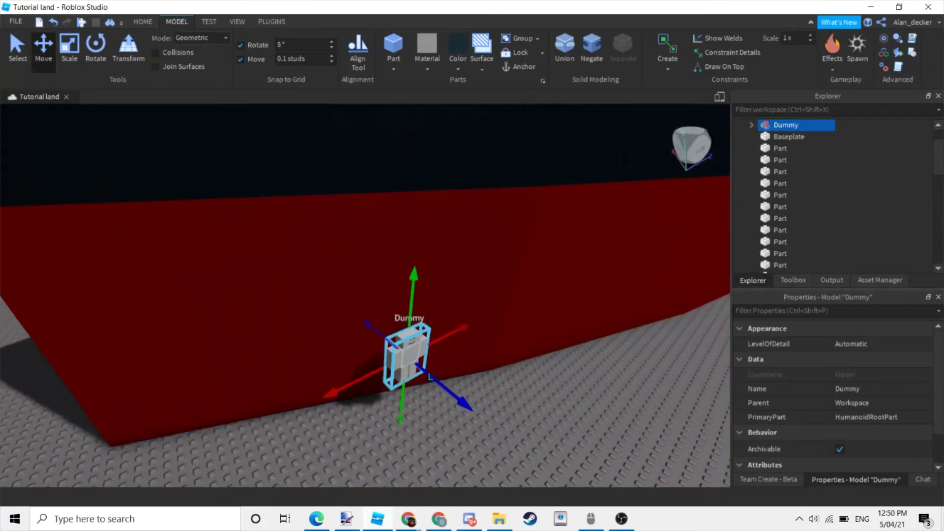
{"action": "scroll", "coordinate": [389, 433], "scroll_direction": "down", "scroll_amount": 6}
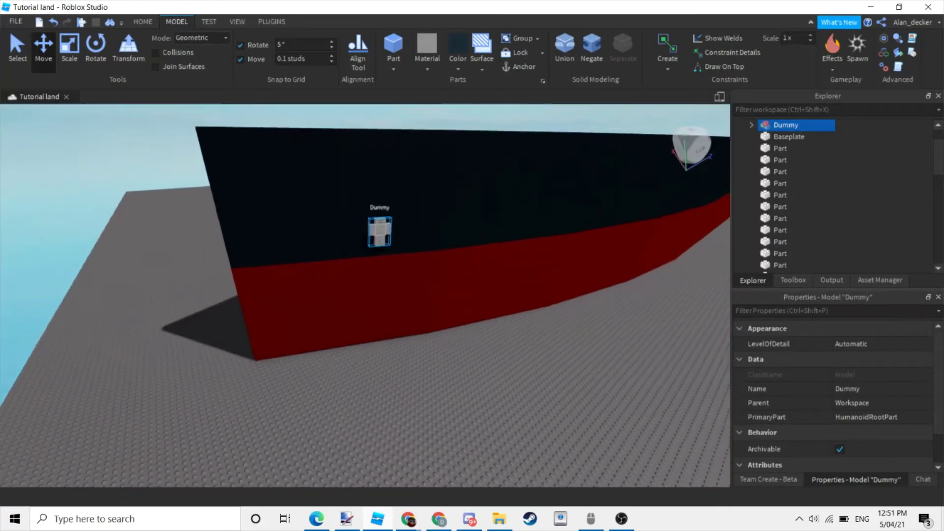
{"action": "right_click_drag", "start_coordinate": [388, 433], "coordinate": [388, 344]}
{"action": "scroll", "coordinate": [388, 344], "scroll_direction": "up", "scroll_amount": 8}
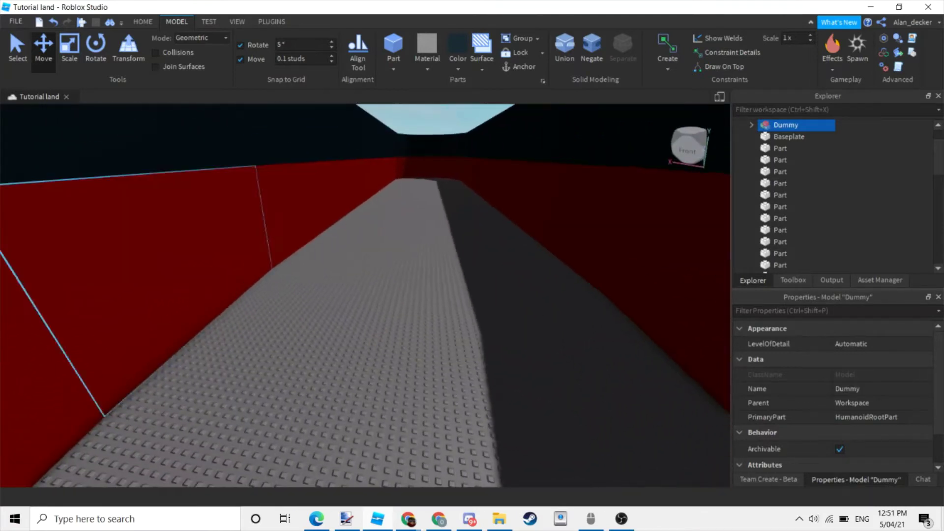
Step: Thicken the long crimson lower-tier wall inward until it reaches across the inside of the hull
{"action": "left_click", "coordinate": [231, 275]}
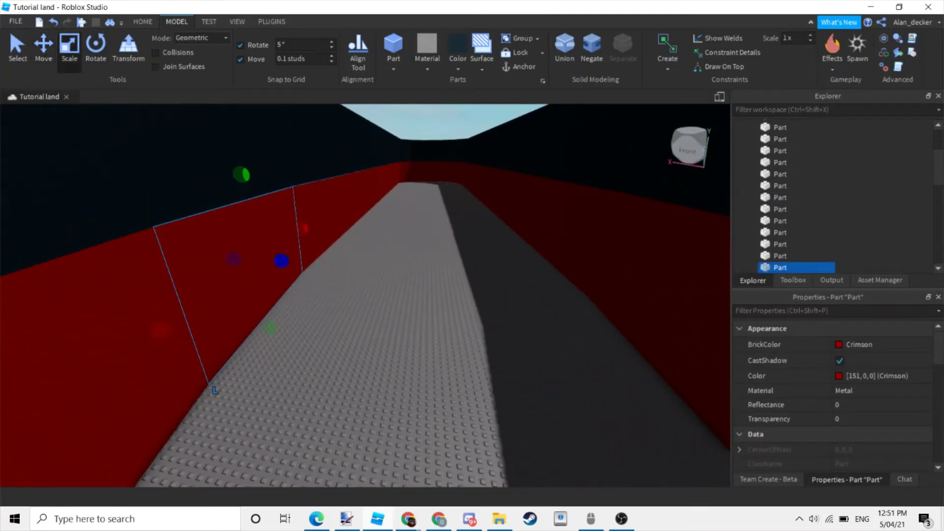
{"action": "left_click", "coordinate": [402, 187]}
{"action": "scroll", "coordinate": [403, 188], "scroll_direction": "up", "scroll_amount": 10}
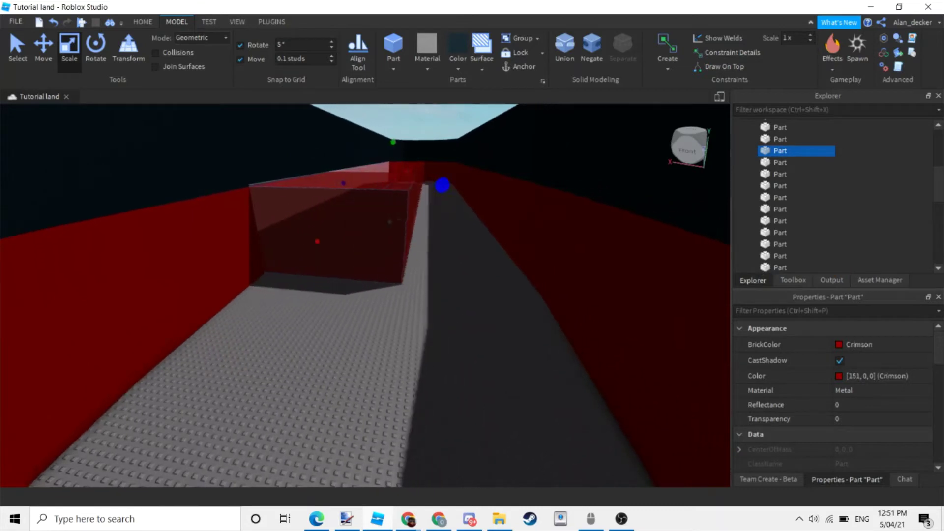
{"action": "left_click", "coordinate": [554, 302]}
{"action": "left_click", "coordinate": [271, 278]}
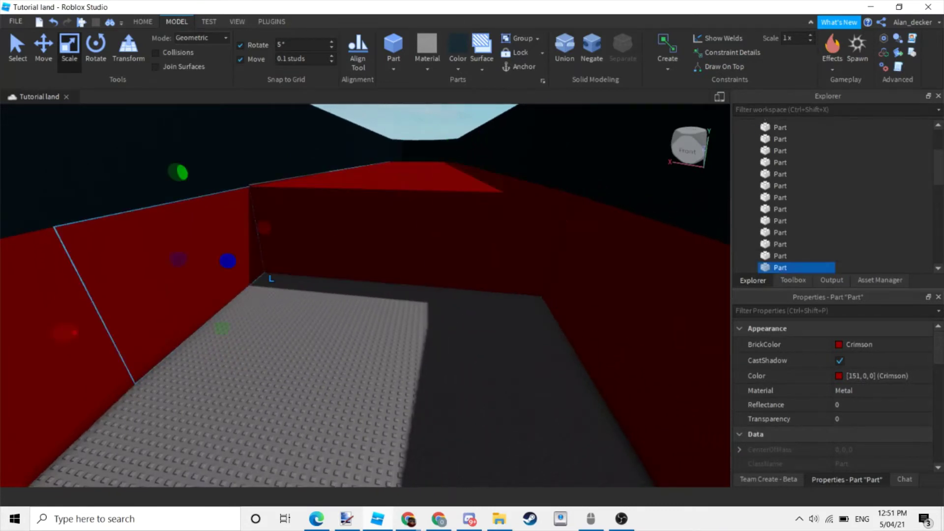
Step: Stretch the adjoining crimson wall segment on the opposite side inward to meet the solid block inside the hull
{"action": "right_click_drag", "start_coordinate": [271, 279], "coordinate": [443, 302]}
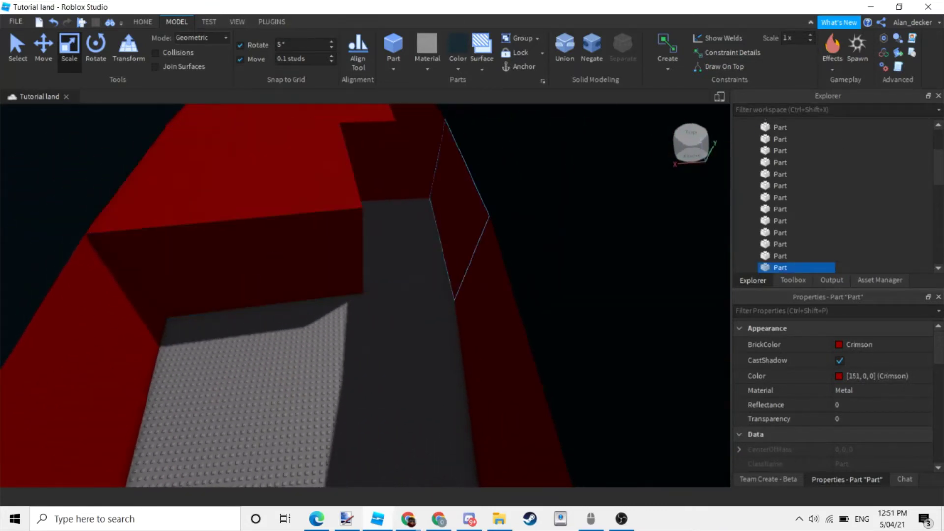
{"action": "left_click", "coordinate": [469, 307]}
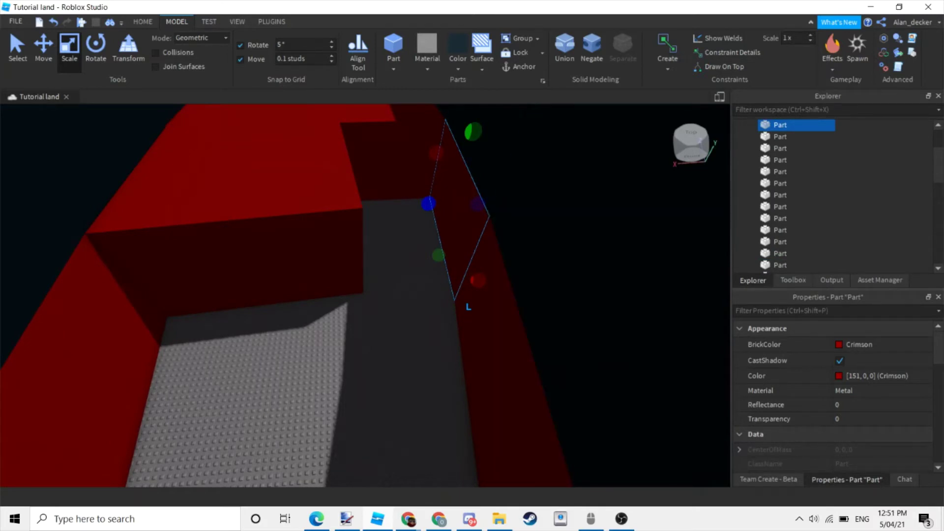
{"action": "left_click_drag", "start_coordinate": [428, 203], "coordinate": [277, 203]}
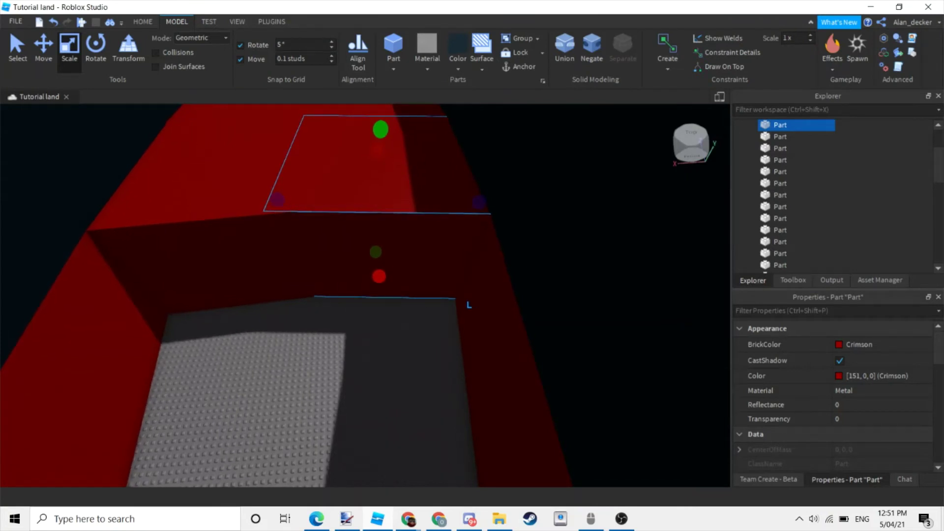
{"action": "right_click_drag", "start_coordinate": [468, 307], "coordinate": [466, 340]}
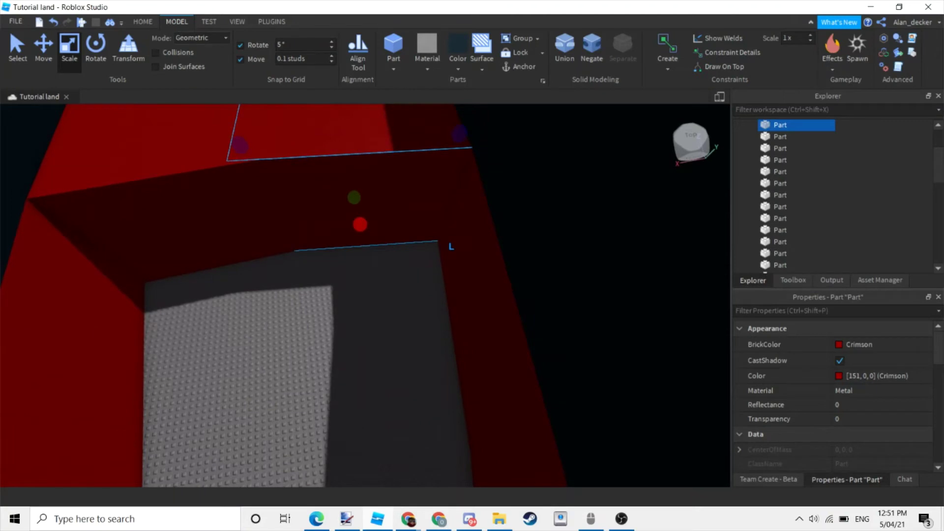
{"action": "right_click_drag", "start_coordinate": [465, 339], "coordinate": [356, 293]}
Step: Stretch the next crimson lower-tier segments towards the bow inward to extend the solid fill
{"action": "scroll", "coordinate": [365, 295], "scroll_direction": "down", "scroll_amount": 3}
{"action": "scroll", "coordinate": [356, 293], "scroll_direction": "up", "scroll_amount": 5}
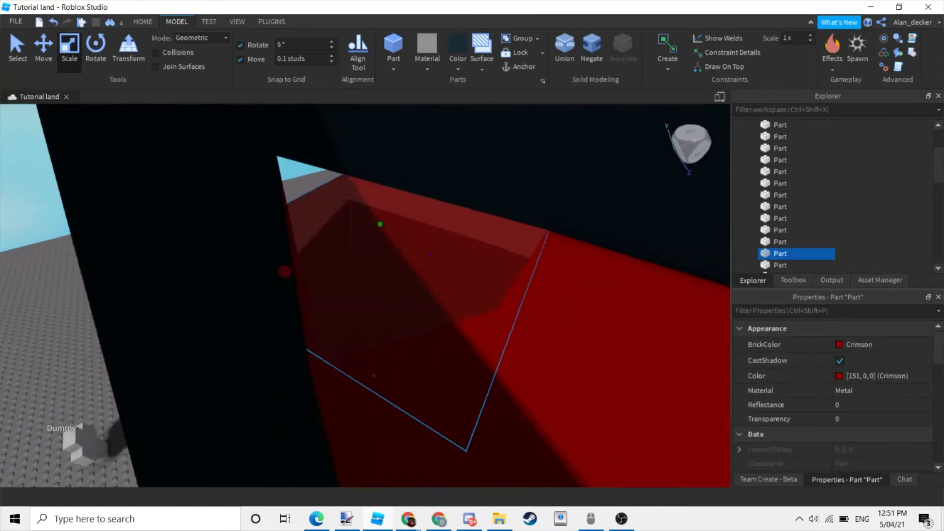
{"action": "scroll", "coordinate": [356, 293], "scroll_direction": "up", "scroll_amount": 3}
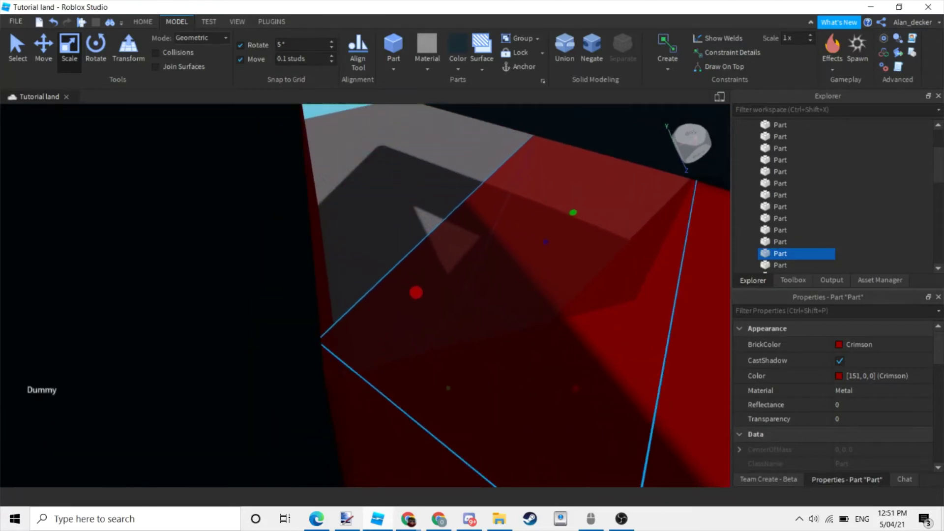
{"action": "right_click_drag", "start_coordinate": [357, 293], "coordinate": [460, 241]}
{"action": "scroll", "coordinate": [356, 293], "scroll_direction": "up", "scroll_amount": 2}
{"action": "scroll", "coordinate": [357, 293], "scroll_direction": "down", "scroll_amount": 4}
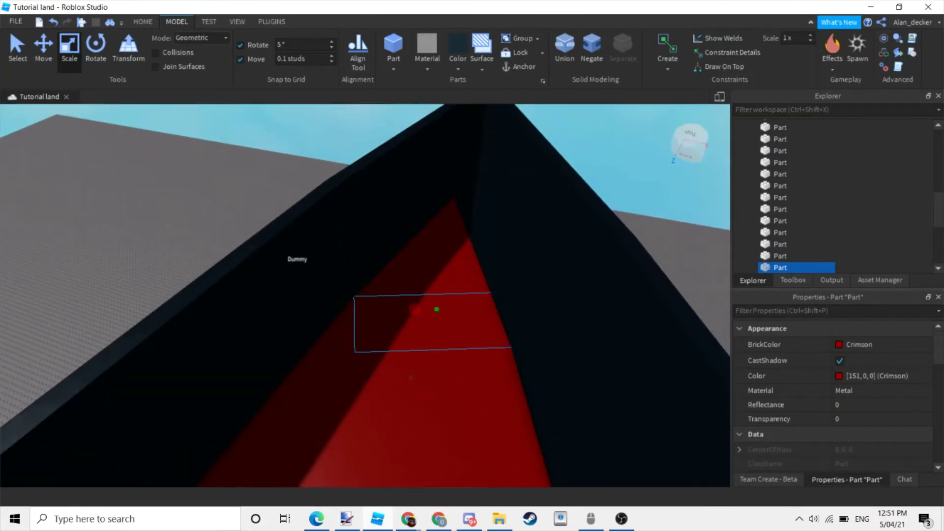
Step: Stretch the narrow crimson segments near the bow tip inward across the open floor between the walls
{"action": "left_click", "coordinate": [432, 319]}
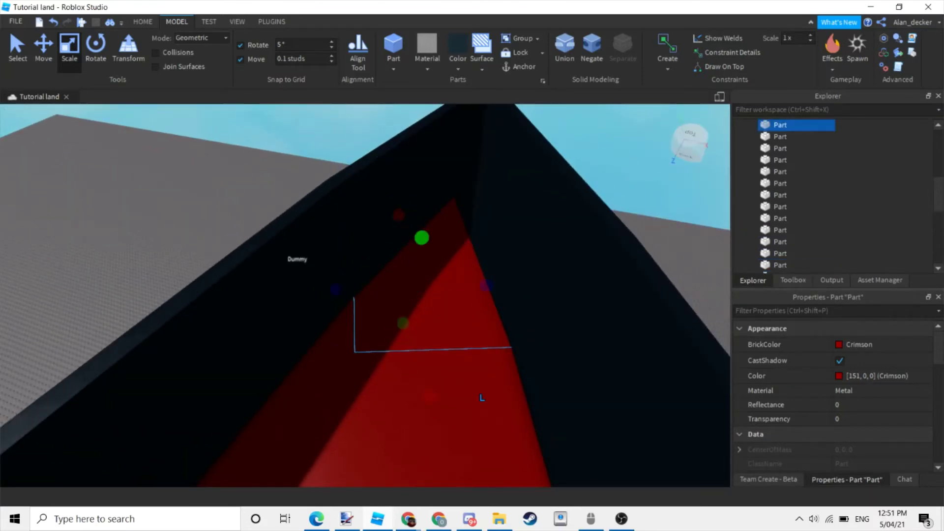
{"action": "mouse_move", "coordinate": [433, 319]}
{"action": "right_mouse_down"}
{"action": "mouse_move", "coordinate": [511, 315]}
{"action": "mouse_move", "coordinate": [481, 295]}
{"action": "mouse_move", "coordinate": [442, 335]}
{"action": "right_mouse_up"}
{"action": "left_click", "coordinate": [433, 345]}
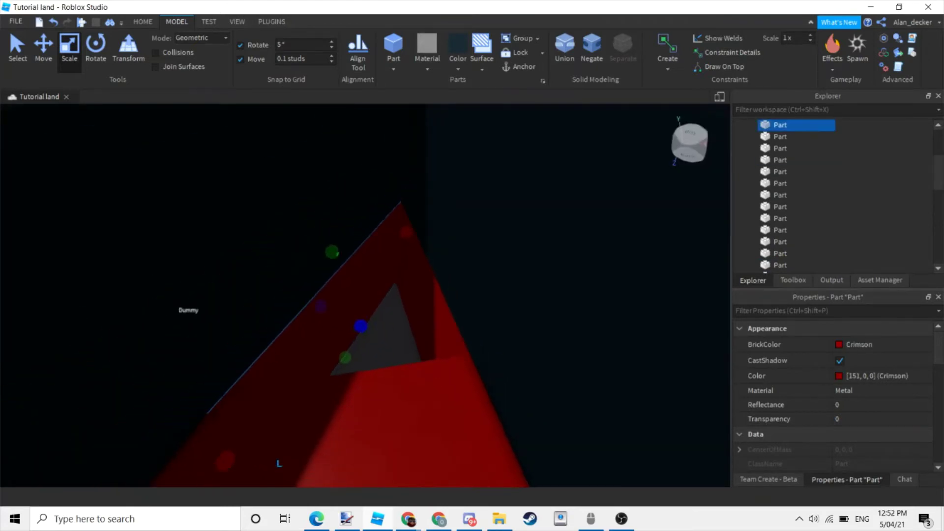
{"action": "left_click_drag", "start_coordinate": [401, 347], "coordinate": [458, 375]}
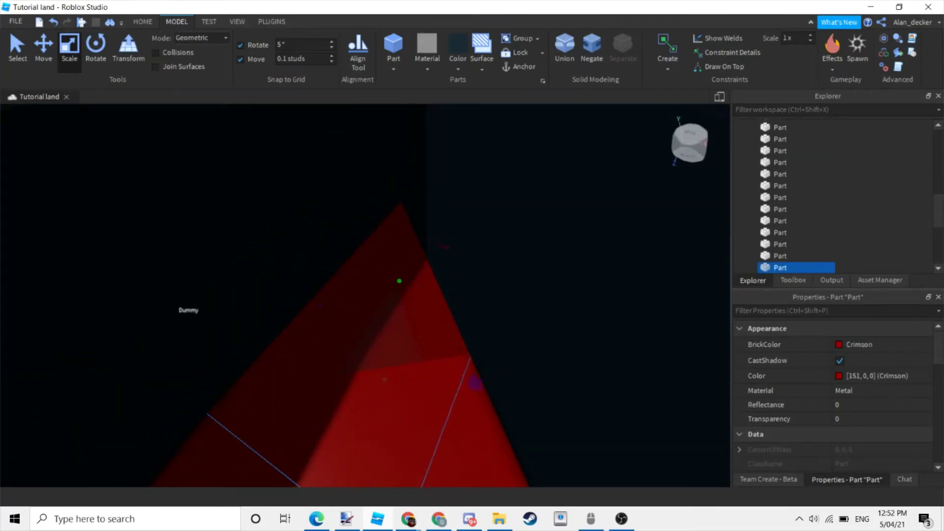
{"action": "right_click_drag", "start_coordinate": [442, 334], "coordinate": [339, 308]}
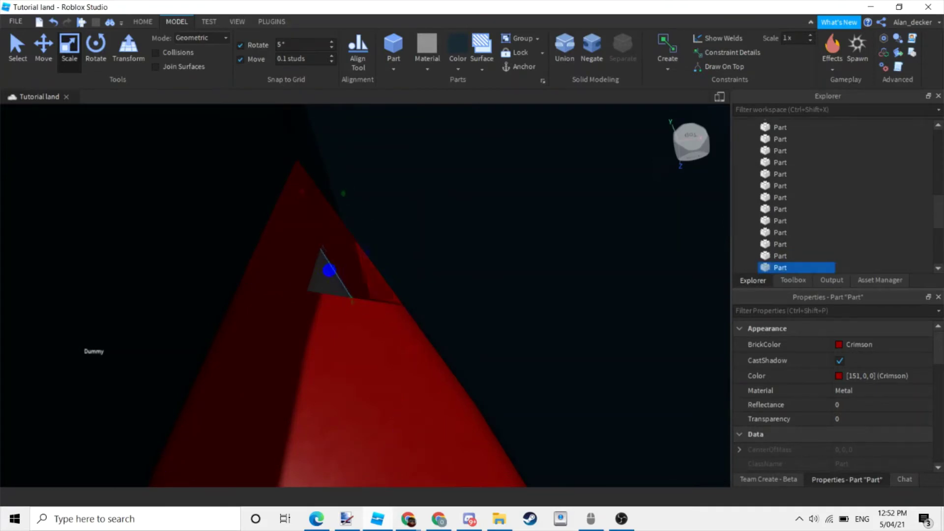
Step: Thicken the crimson segments around the bow gap to close it without protruding through the outer hull
{"action": "left_click_drag", "start_coordinate": [329, 270], "coordinate": [229, 316]}
{"action": "scroll", "coordinate": [402, 363], "scroll_direction": "up", "scroll_amount": 5}
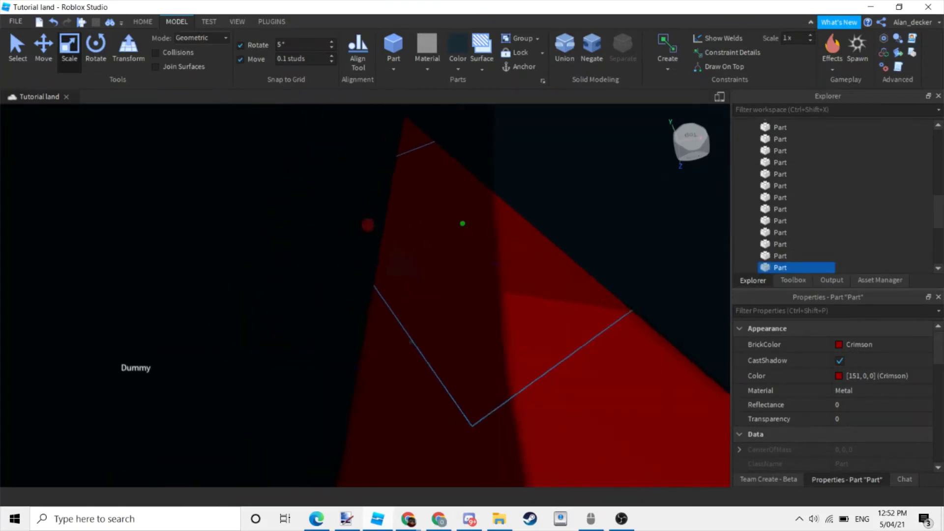
{"action": "scroll", "coordinate": [402, 364], "scroll_direction": "down", "scroll_amount": 5}
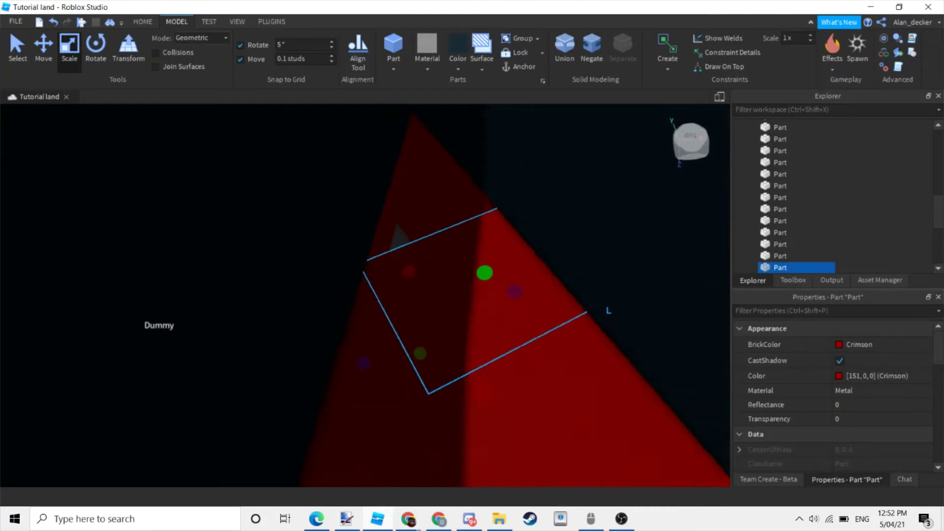
{"action": "right_click_drag", "start_coordinate": [403, 363], "coordinate": [457, 327]}
{"action": "scroll", "coordinate": [418, 334], "scroll_direction": "down", "scroll_amount": 5}
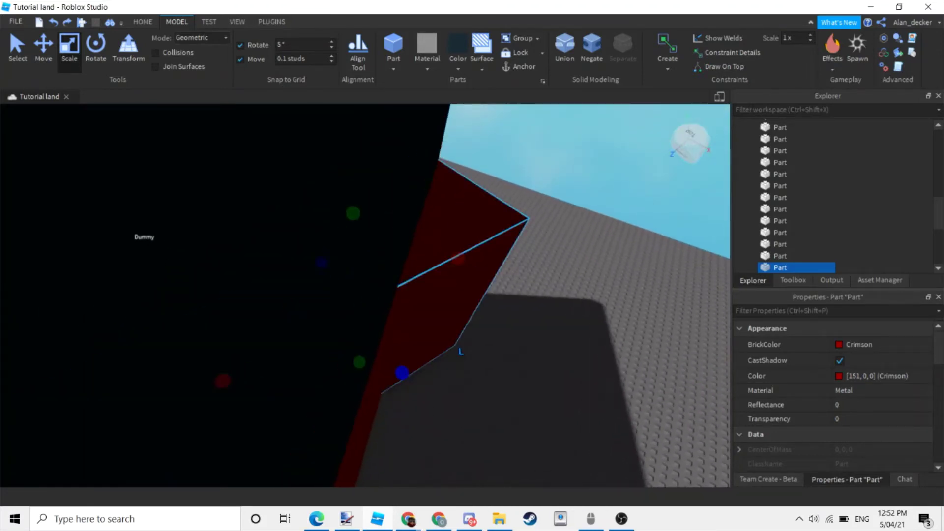
{"action": "scroll", "coordinate": [364, 295], "scroll_direction": "up", "scroll_amount": 5}
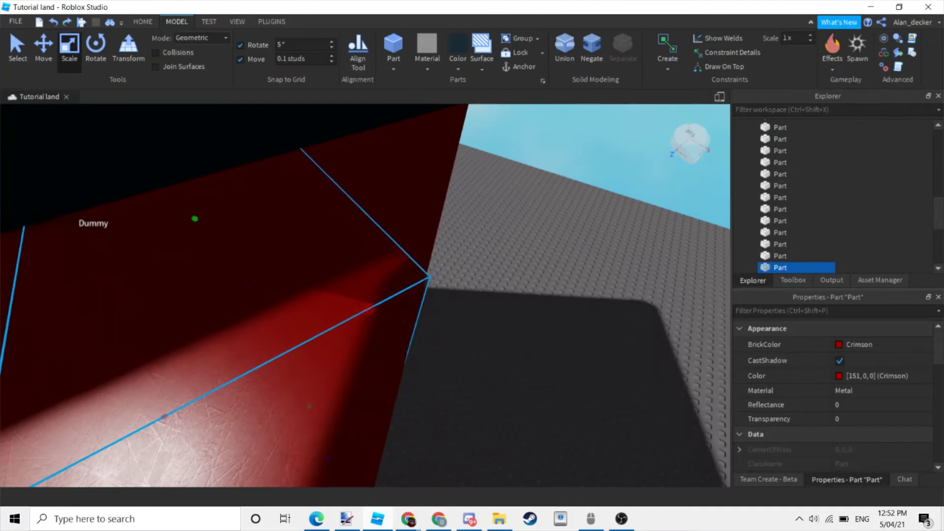
{"action": "right_click_drag", "start_coordinate": [377, 260], "coordinate": [418, 264]}
{"action": "left_click", "coordinate": [418, 264]}
Step: Stretch the angled crimson segments at the rounded opposite end of the hull inward over the open floor
{"action": "scroll", "coordinate": [274, 320], "scroll_direction": "down", "scroll_amount": 10}
{"action": "right_click_drag", "start_coordinate": [273, 320], "coordinate": [314, 320]}
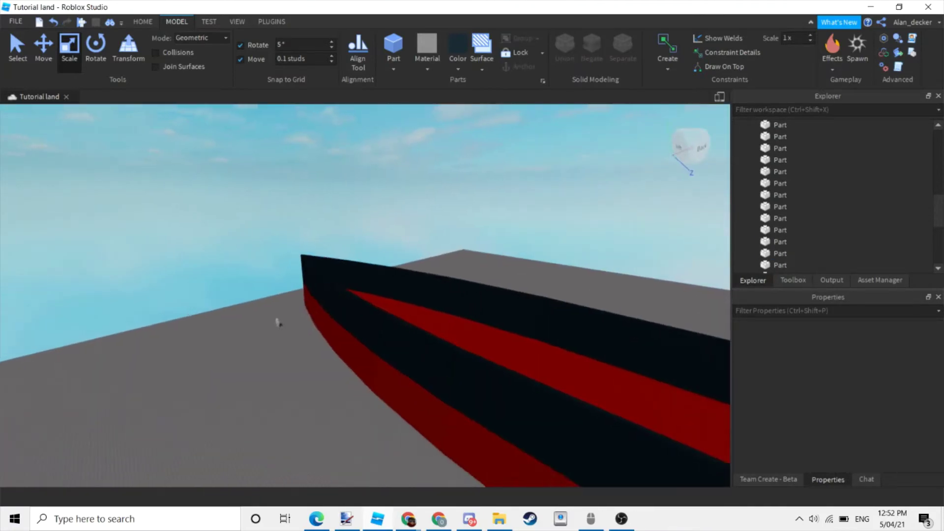
{"action": "scroll", "coordinate": [363, 295], "scroll_direction": "up", "scroll_amount": 8}
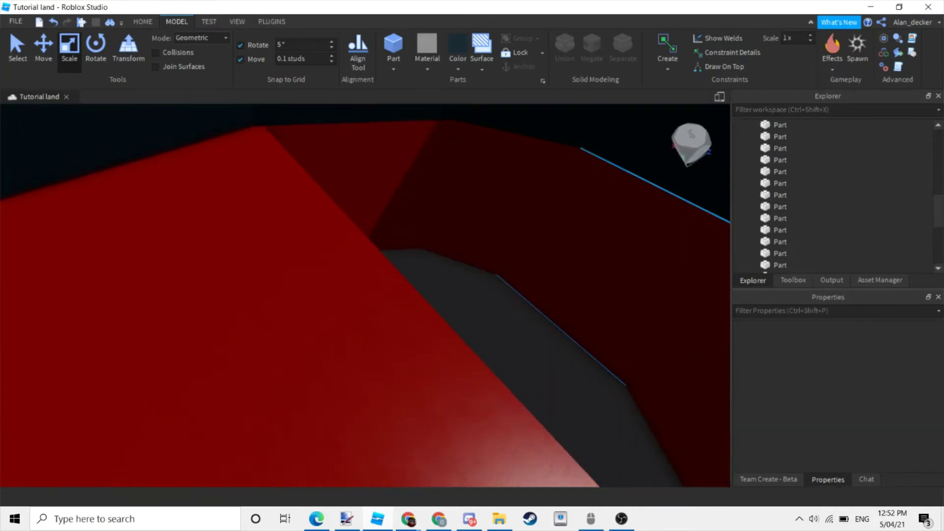
{"action": "left_click", "coordinate": [246, 344]}
{"action": "right_click_drag", "start_coordinate": [377, 259], "coordinate": [398, 262]}
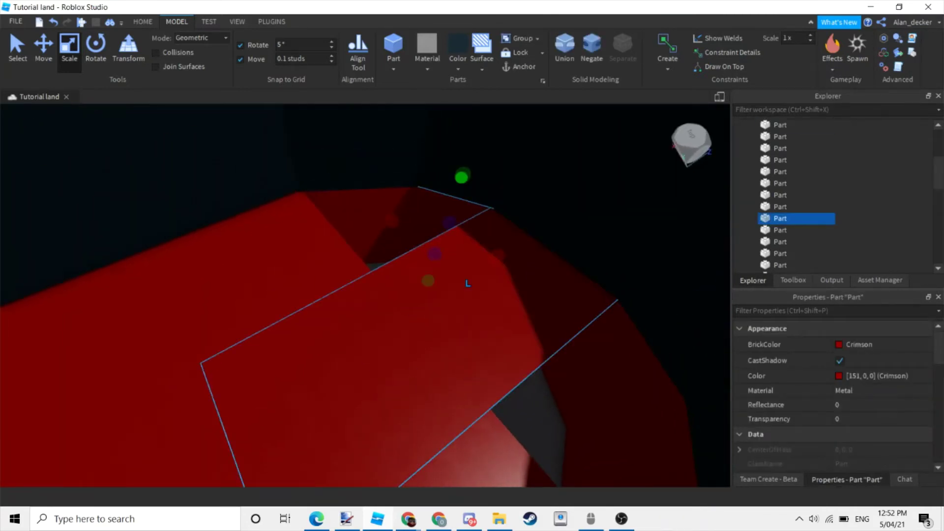
{"action": "scroll", "coordinate": [468, 283], "scroll_direction": "down", "scroll_amount": 5}
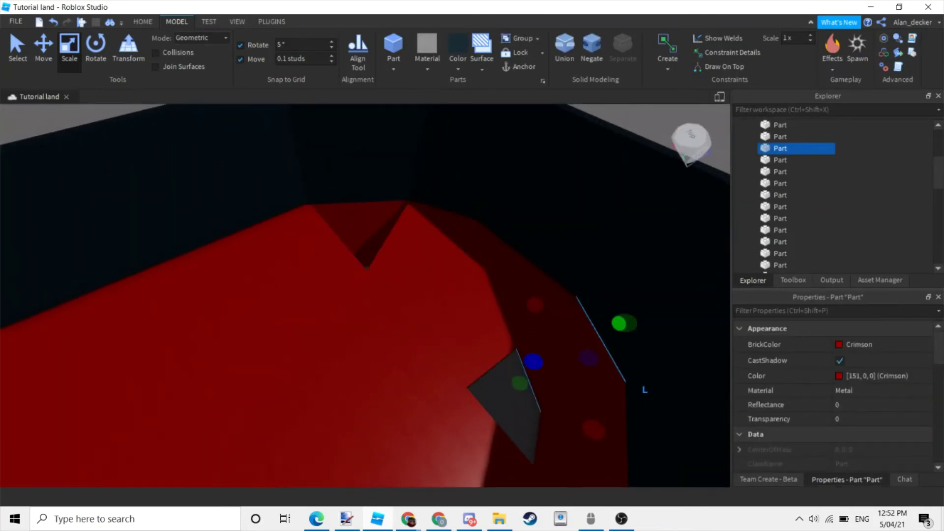
Step: Stretch the short crimson end segments inward to fill the remaining triangular gaps at the rounded end
{"action": "right_click_drag", "start_coordinate": [644, 389], "coordinate": [635, 383]}
{"action": "key", "text": "ctrl+z"}
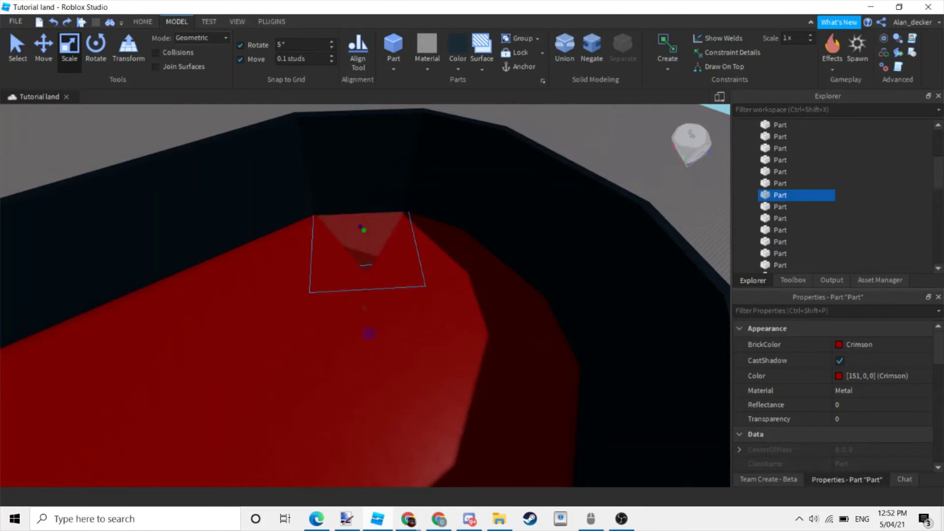
{"action": "scroll", "coordinate": [366, 295], "scroll_direction": "down", "scroll_amount": 5}
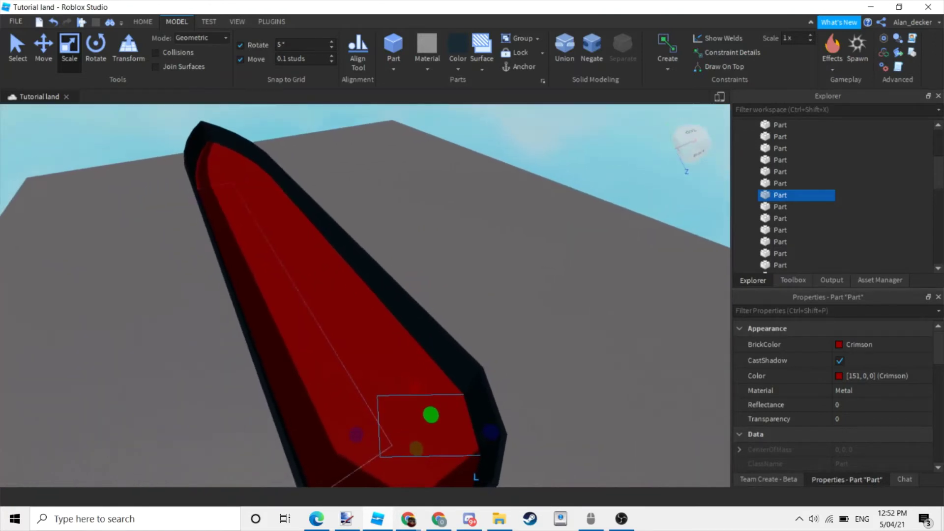
{"action": "key", "text": "a"}
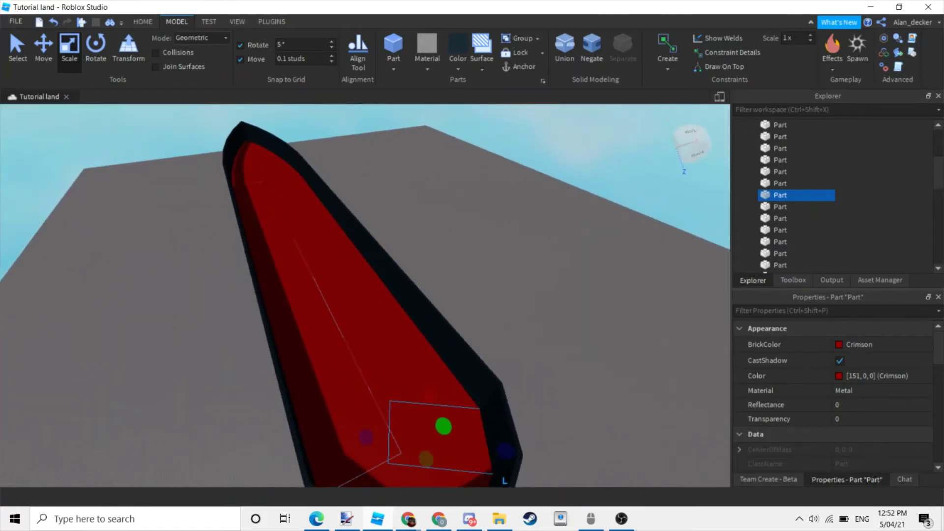
{"action": "key", "text": "q"}
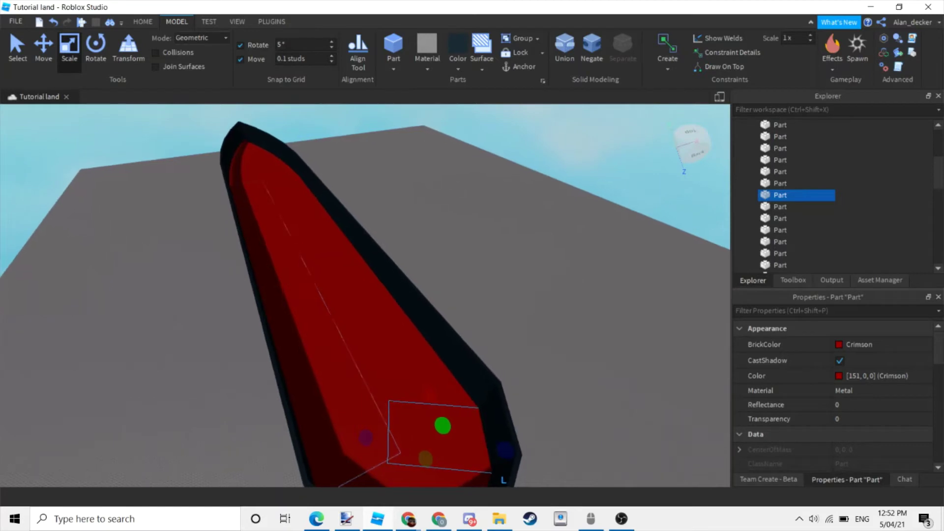
Step: Fill the open vertical gap at the bow of the navy upper tier using GapFill with Thinnest part thickness
{"action": "right_click_drag", "start_coordinate": [441, 290], "coordinate": [441, 290]}
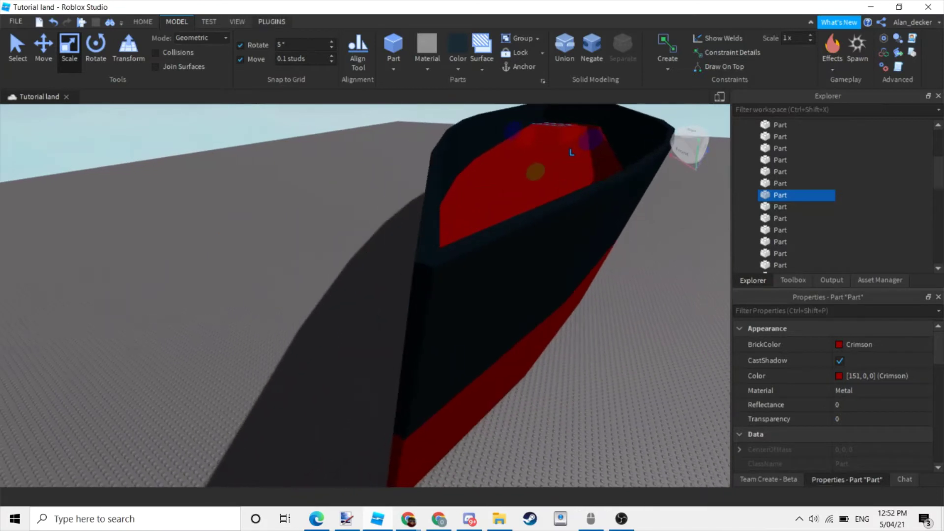
{"action": "left_click", "coordinate": [271, 21]}
{"action": "scroll", "coordinate": [365, 295], "scroll_direction": "down", "scroll_amount": 5}
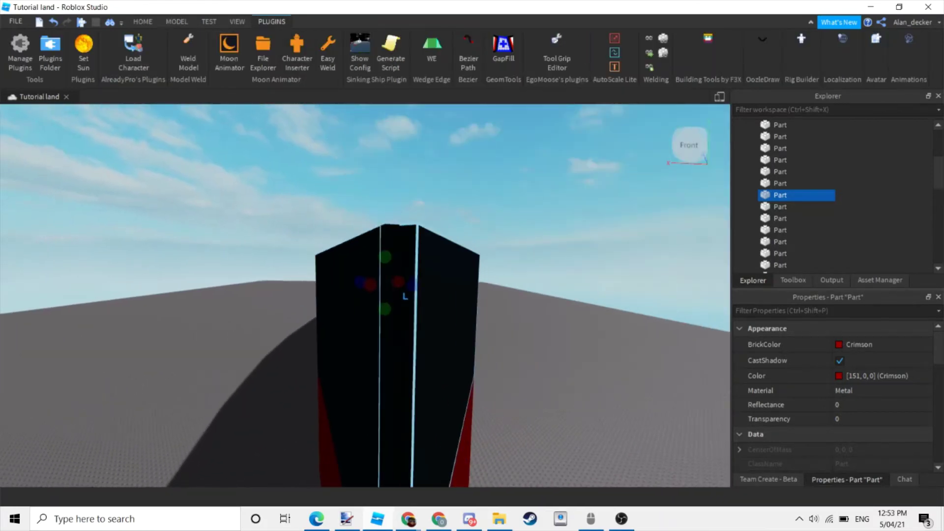
{"action": "left_click", "coordinate": [503, 49]}
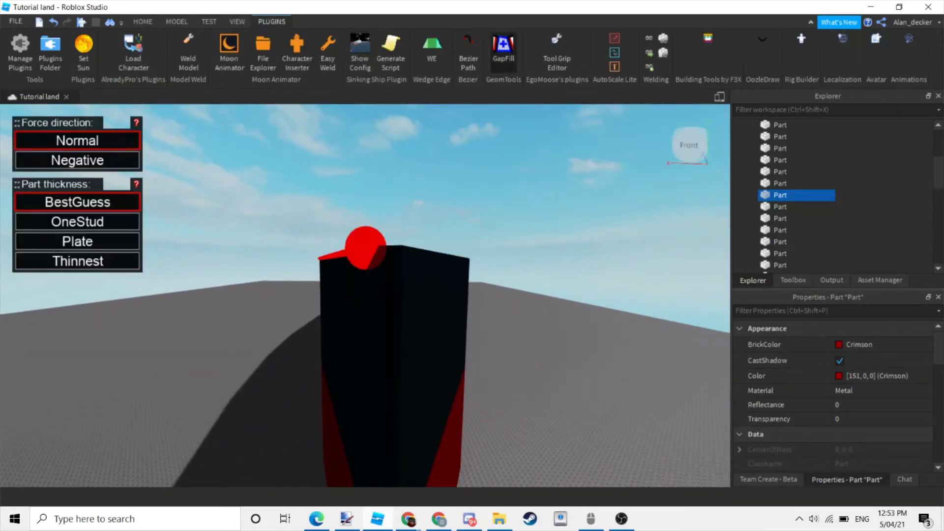
{"action": "right_click_drag", "start_coordinate": [365, 295], "coordinate": [428, 404]}
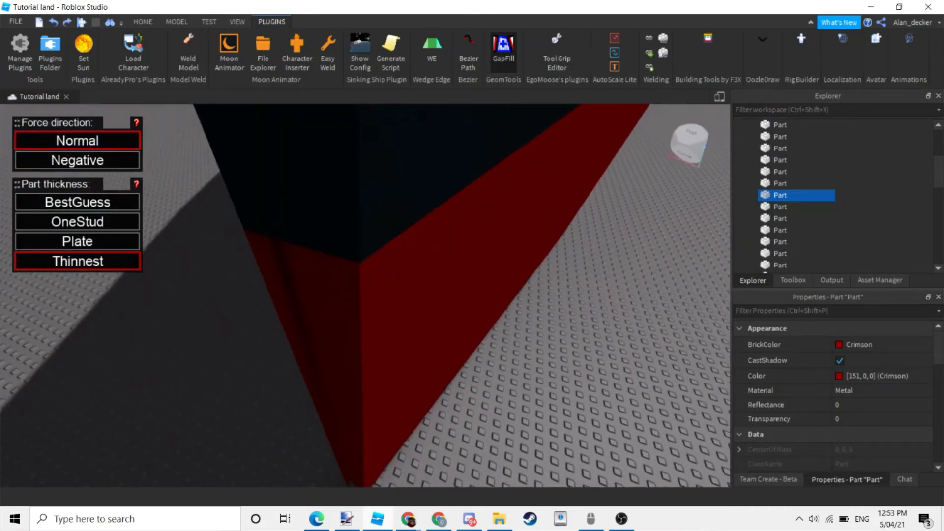
Step: Fill the matching bow gap between the crimson side walls of the lower tier with GapFill
{"action": "right_click_drag", "start_coordinate": [429, 405], "coordinate": [430, 406]}
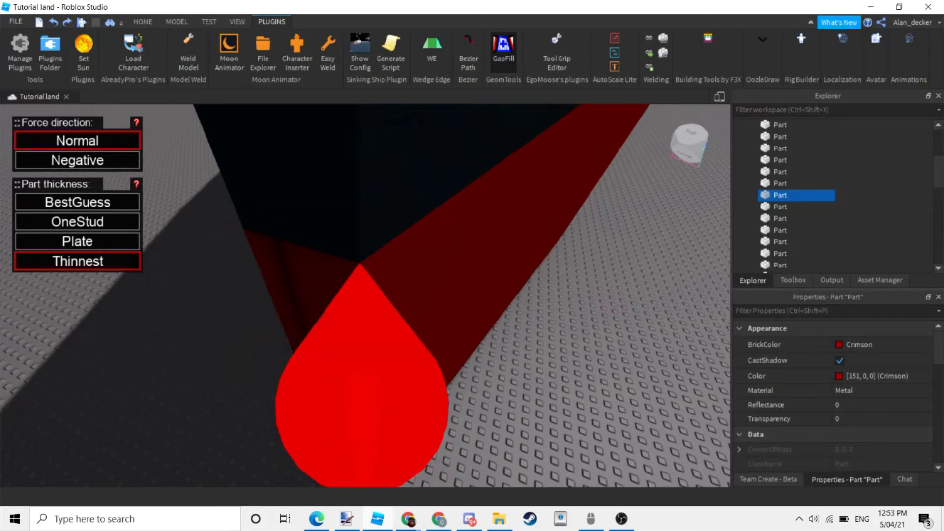
{"action": "right_click_drag", "start_coordinate": [431, 406], "coordinate": [442, 417]}
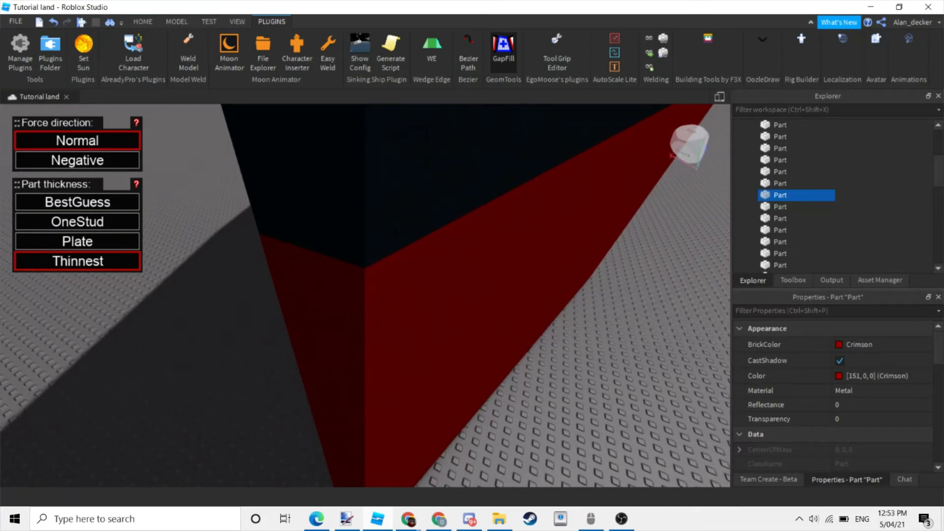
{"action": "key", "text": "s"}
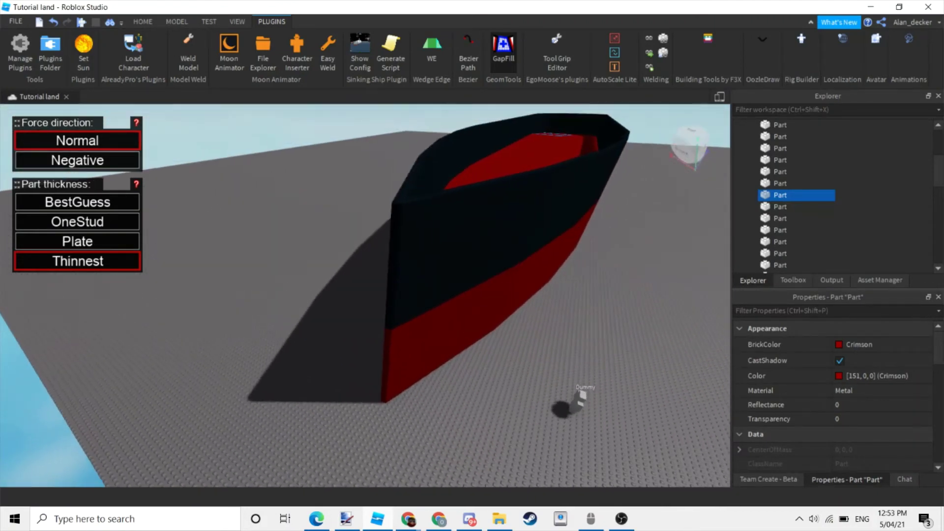
Step: Place the Dummy on the crimson floor inside the hull, beside the navy wall, as a scale reference
{"action": "left_click", "coordinate": [142, 22]}
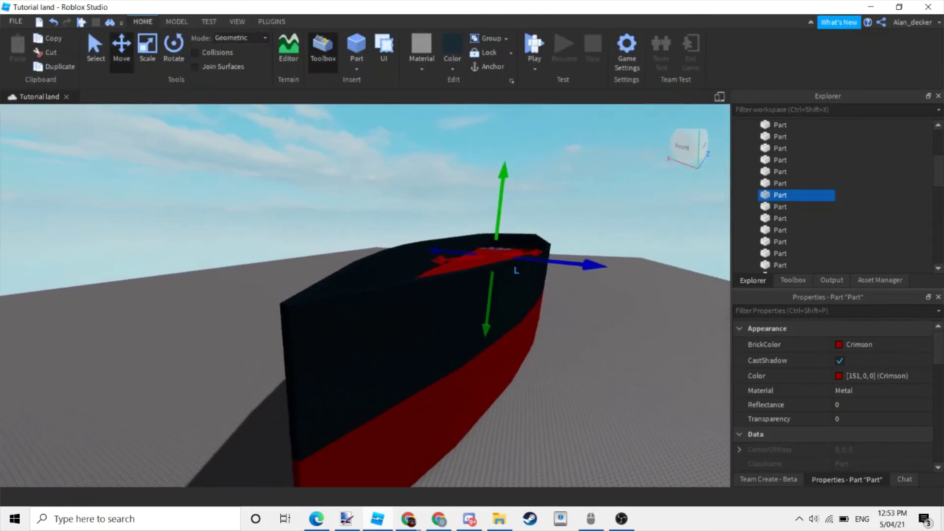
{"action": "key", "text": "w"}
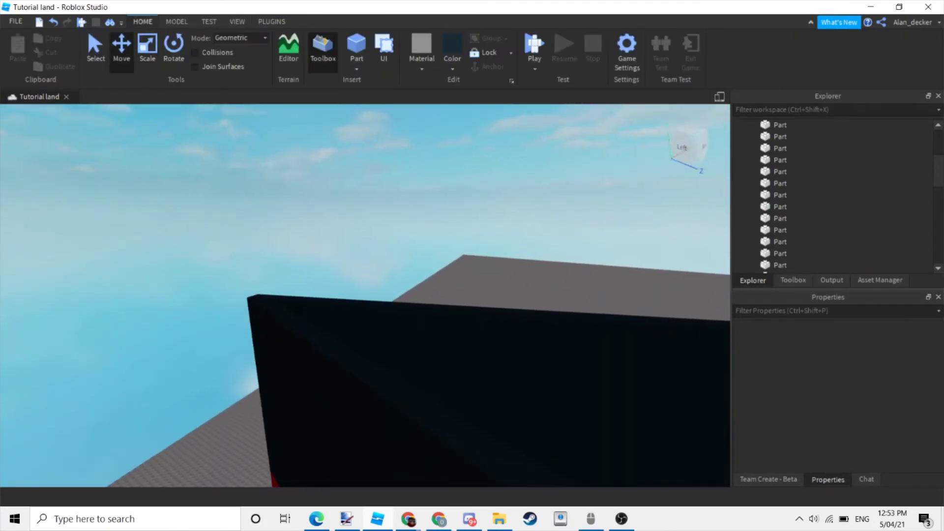
{"action": "key", "text": "s"}
{"action": "key", "text": "w"}
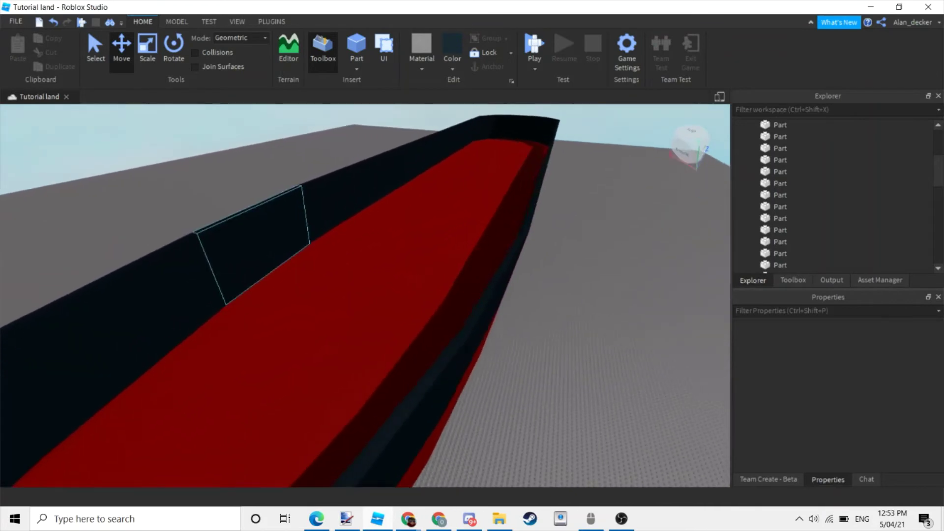
{"action": "right_click_drag", "start_coordinate": [364, 295], "coordinate": [364, 222]}
{"action": "left_click", "coordinate": [472, 340]}
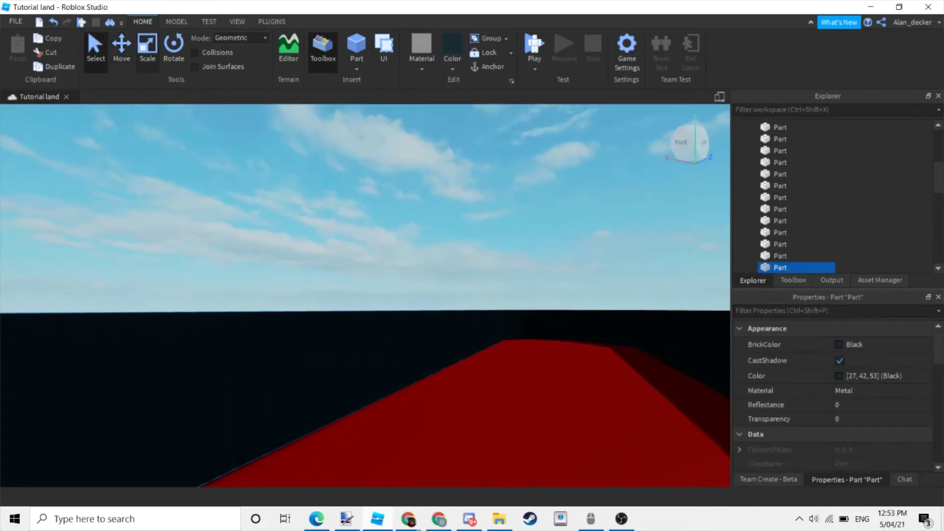
{"action": "key", "text": "ctrl+3"}
{"action": "right_click_drag", "start_coordinate": [520, 331], "coordinate": [472, 331]}
{"action": "left_click", "coordinate": [398, 295]}
{"action": "right_click_drag", "start_coordinate": [398, 295], "coordinate": [443, 319]}
{"action": "scroll", "coordinate": [383, 369], "scroll_direction": "up", "scroll_amount": 5}
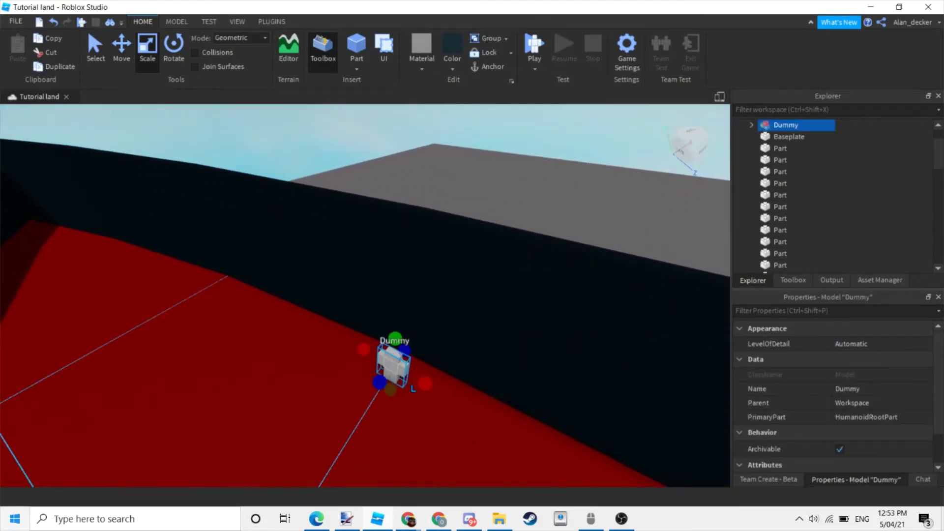
Step: Launch a second Roblox Studio window from the Windows search and return to the Tutorial land window
{"action": "key", "text": "super+s"}
{"action": "type", "text": "roblox"}
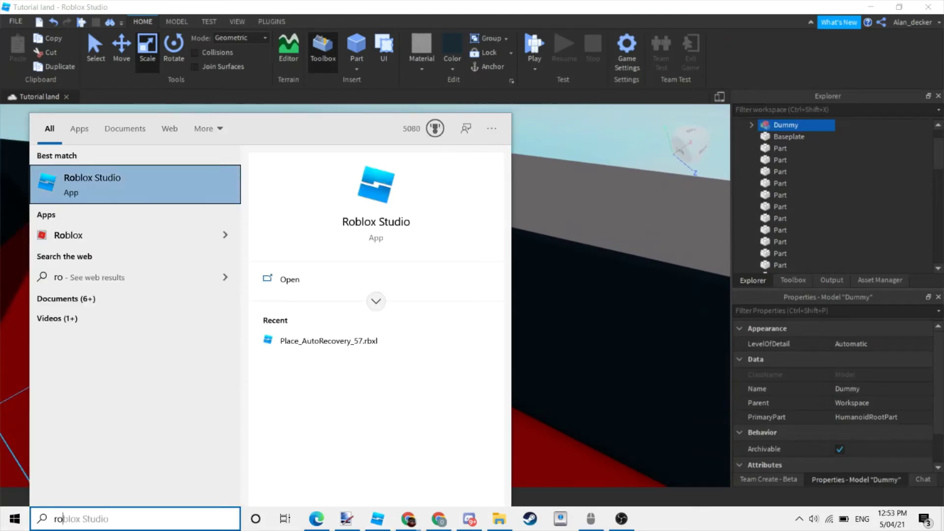
{"action": "key", "text": "Escape"}
{"action": "right_click_drag", "start_coordinate": [393, 295], "coordinate": [401, 317]}
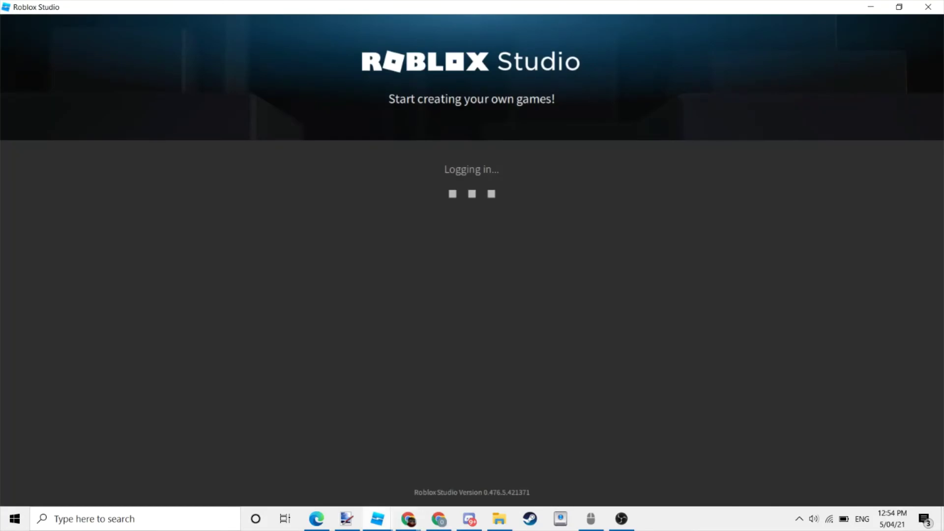
{"action": "mouse_move", "coordinate": [377, 518]}
{"action": "left_click", "coordinate": [311, 467]}
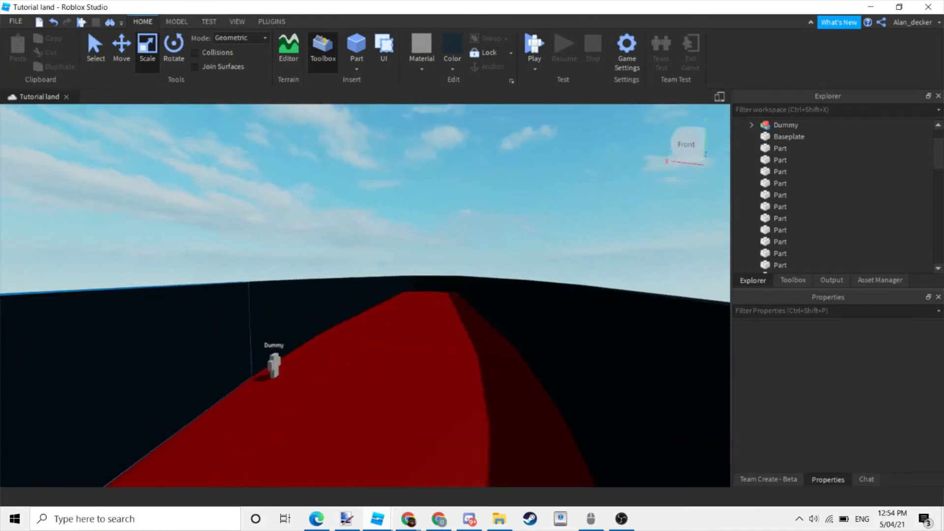
Step: Place the Dummy on the top edge of the navy hull wall to compare its height
{"action": "left_click", "coordinate": [280, 314]}
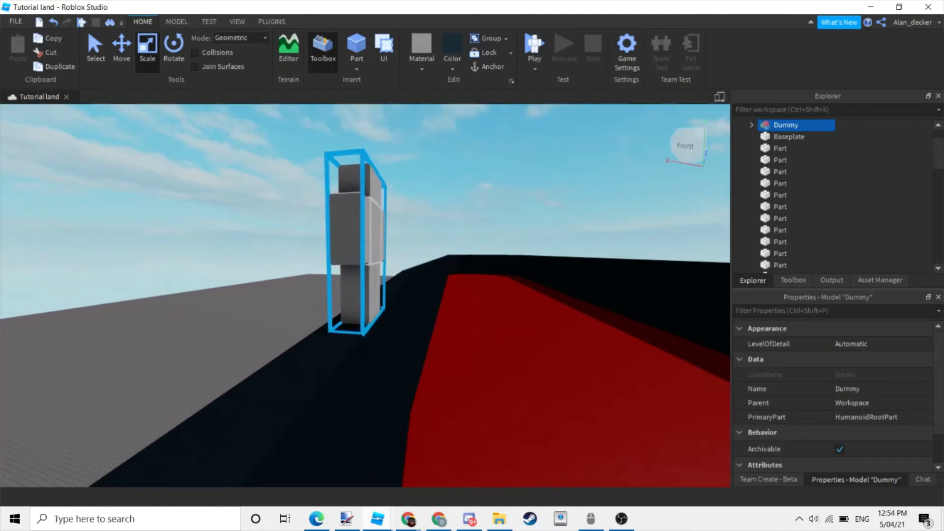
{"action": "left_click_drag", "start_coordinate": [354, 240], "coordinate": [386, 351]}
{"action": "key", "text": "ctrl+2"}
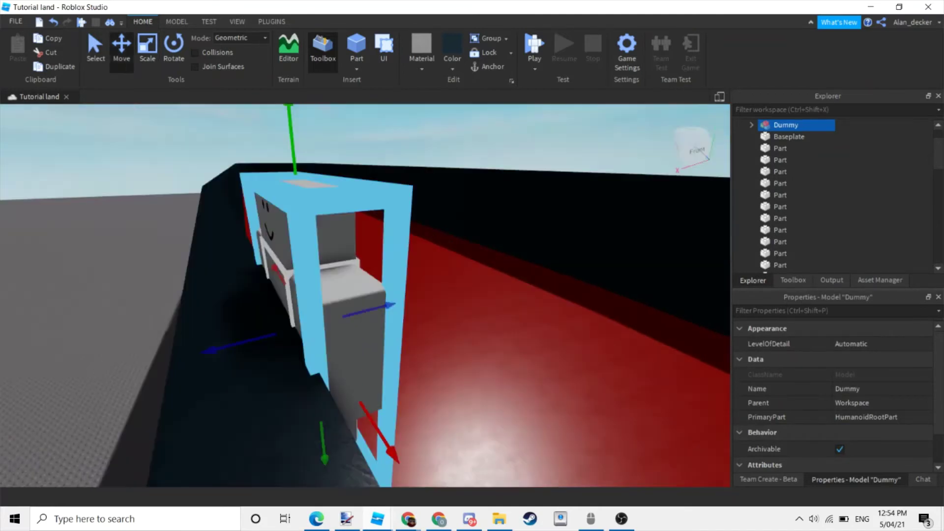
{"action": "key", "text": "q"}
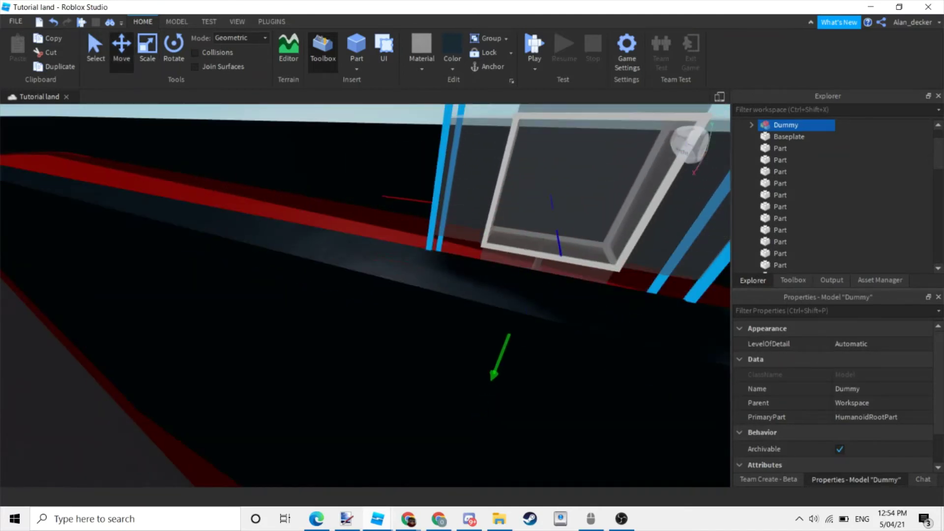
{"action": "key", "text": "e"}
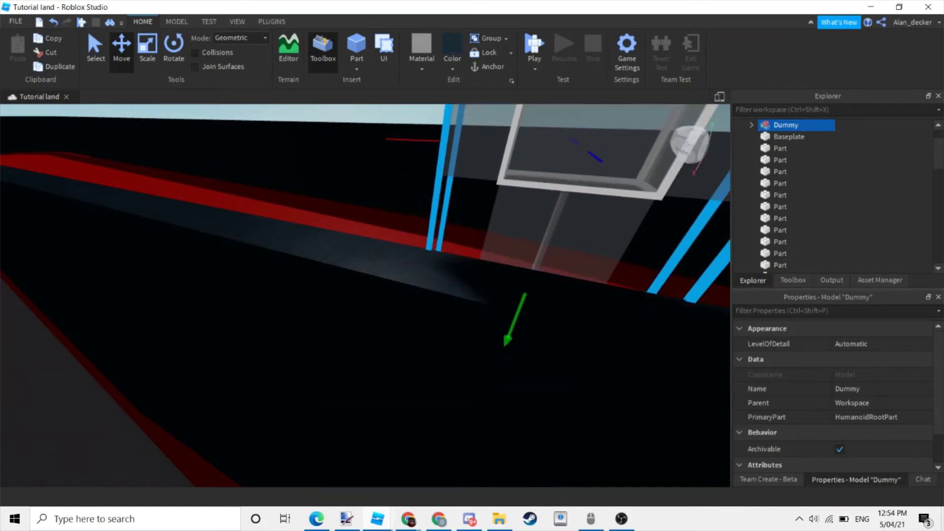
{"action": "key", "text": "w"}
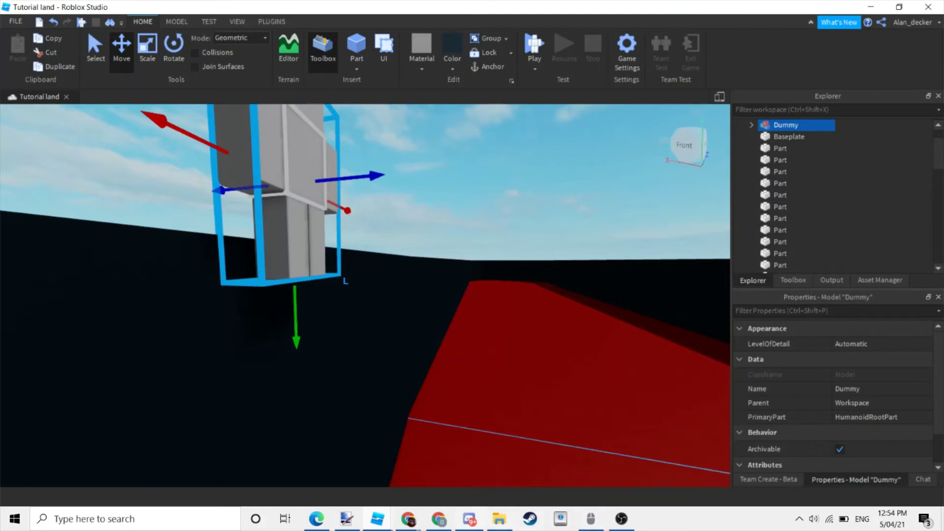
Step: Switch to the second Roblox Studio window and open S.S Deliciae from The Deck Family's group games
{"action": "mouse_move", "coordinate": [377, 518]}
{"action": "left_click", "coordinate": [445, 463]}
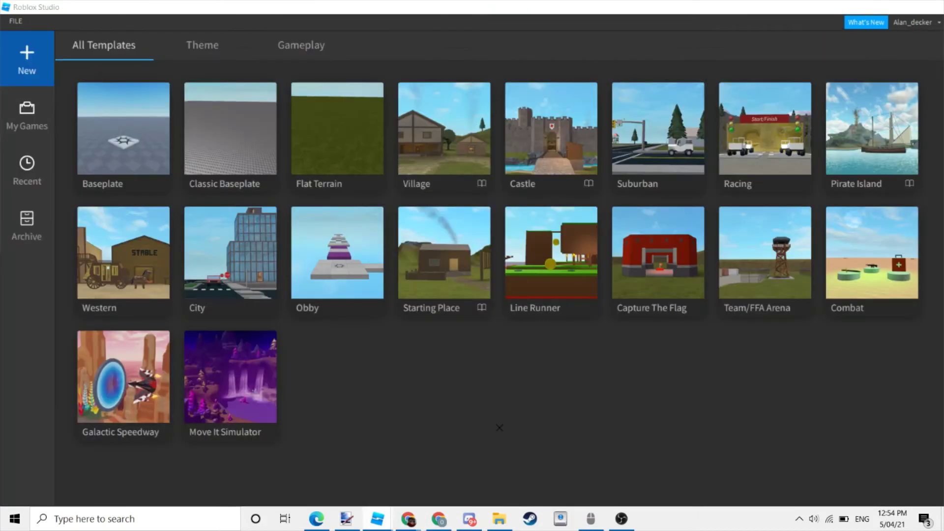
{"action": "left_click", "coordinate": [26, 116]}
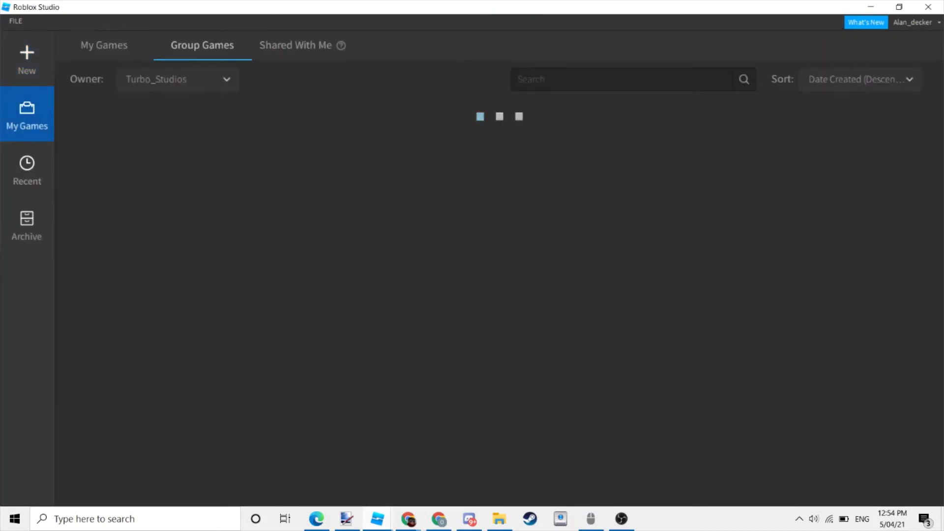
{"action": "left_click", "coordinate": [177, 79]}
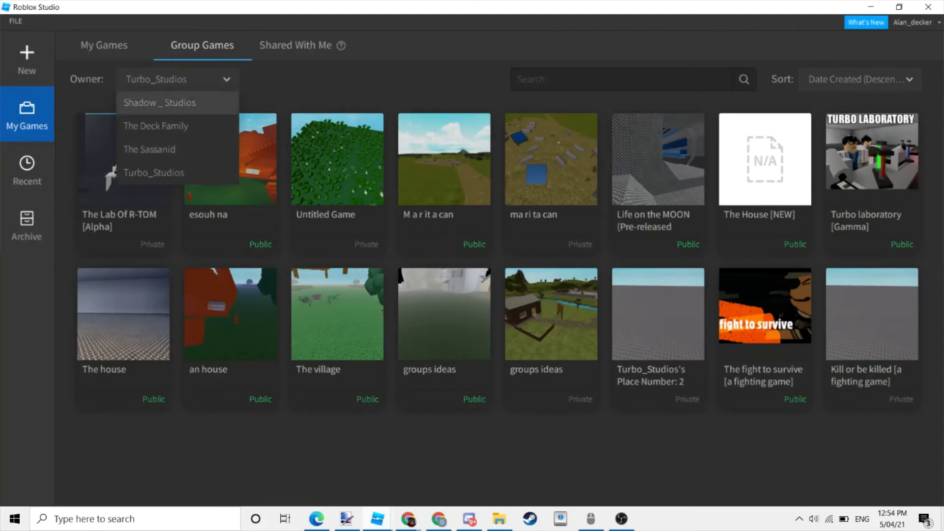
{"action": "left_click", "coordinate": [153, 172]}
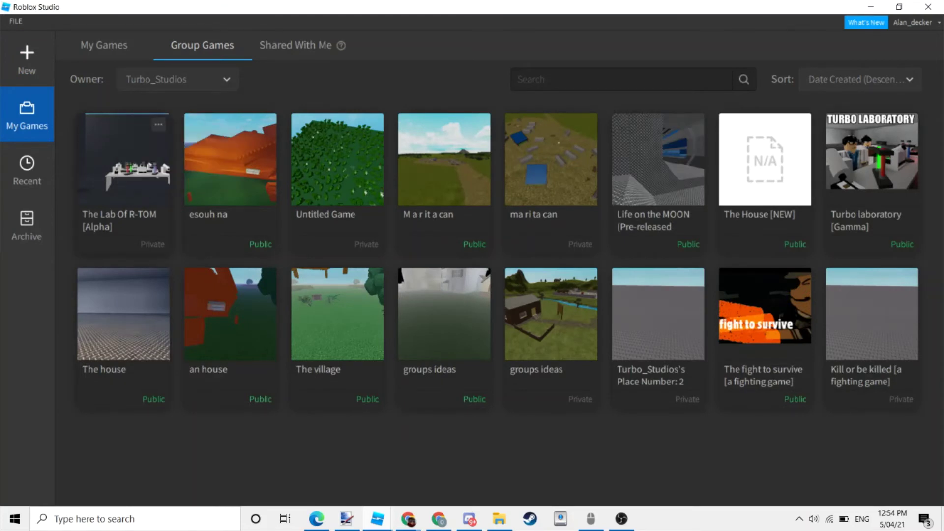
{"action": "left_click", "coordinate": [177, 79]}
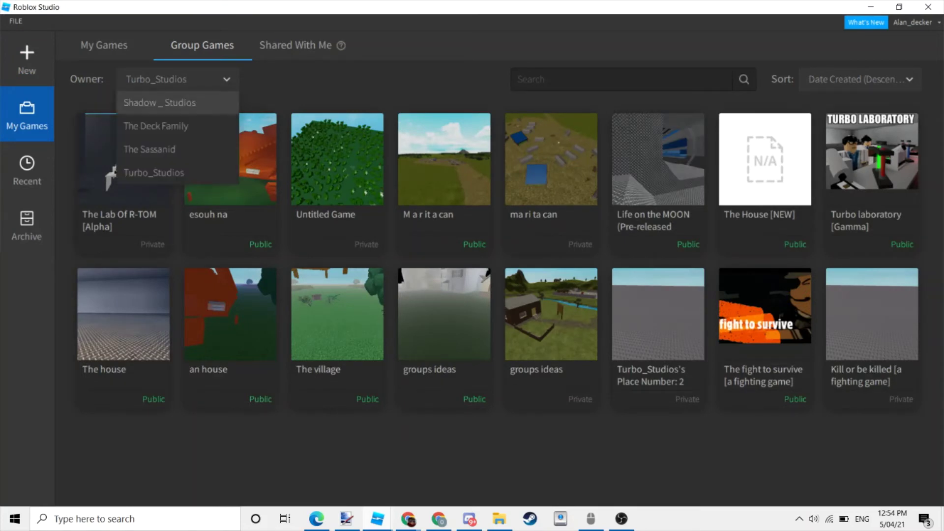
{"action": "left_click", "coordinate": [153, 172]}
{"action": "left_click", "coordinate": [177, 80]}
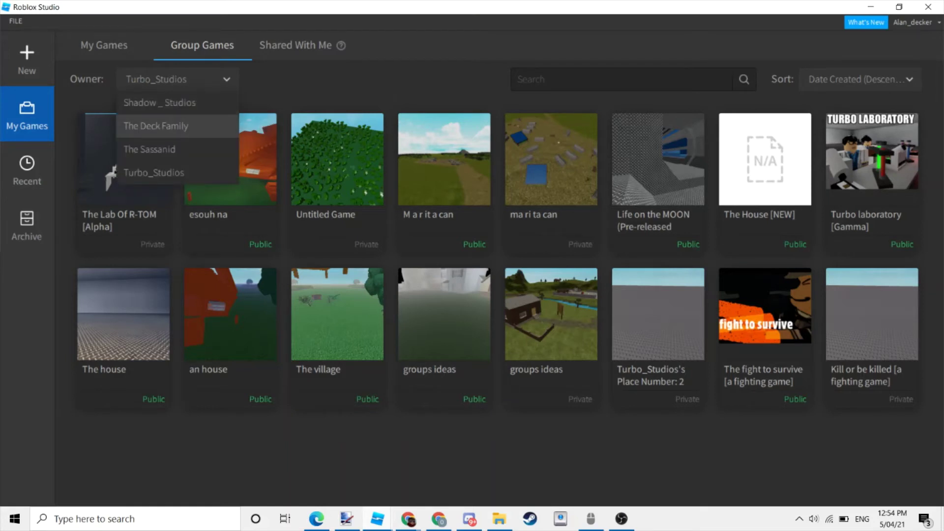
{"action": "left_click", "coordinate": [156, 126]}
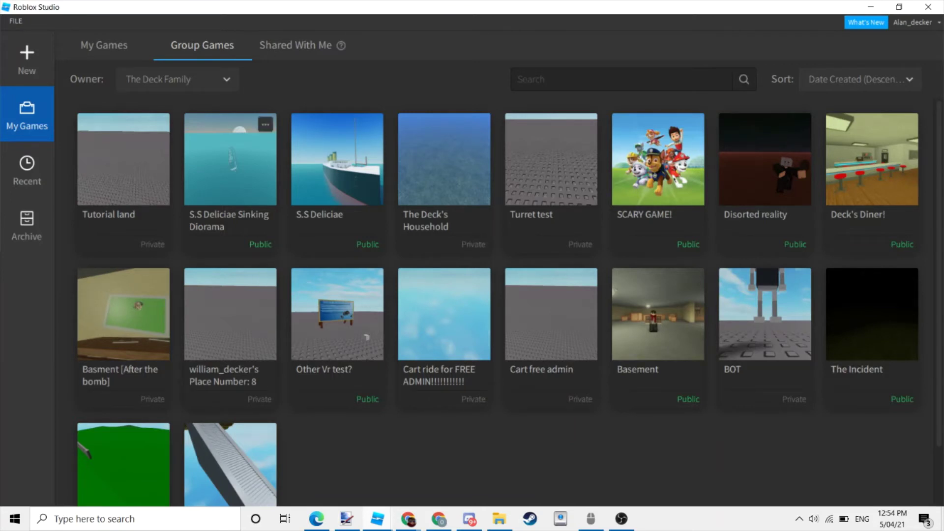
{"action": "left_click", "coordinate": [337, 162]}
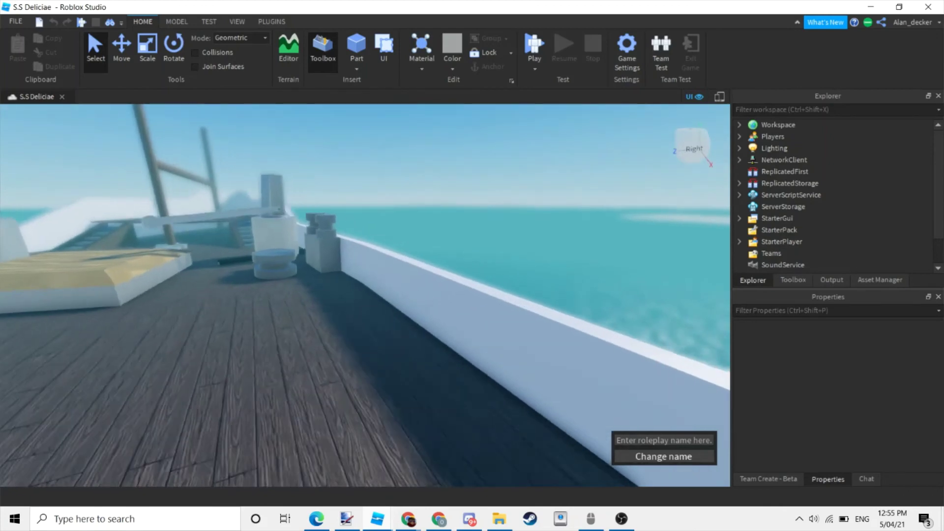
Step: Examine the pearl bulwark along the S.S Deliciae deck edge as a reference, and switch back to Tutorial land
{"action": "left_click", "coordinate": [491, 305]}
{"action": "key", "text": "f"}
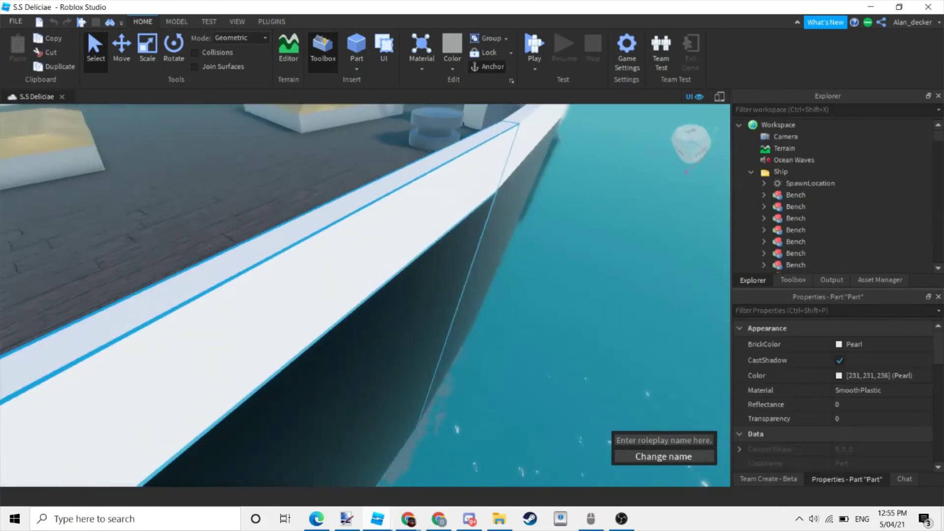
{"action": "key", "text": "ctrl+z"}
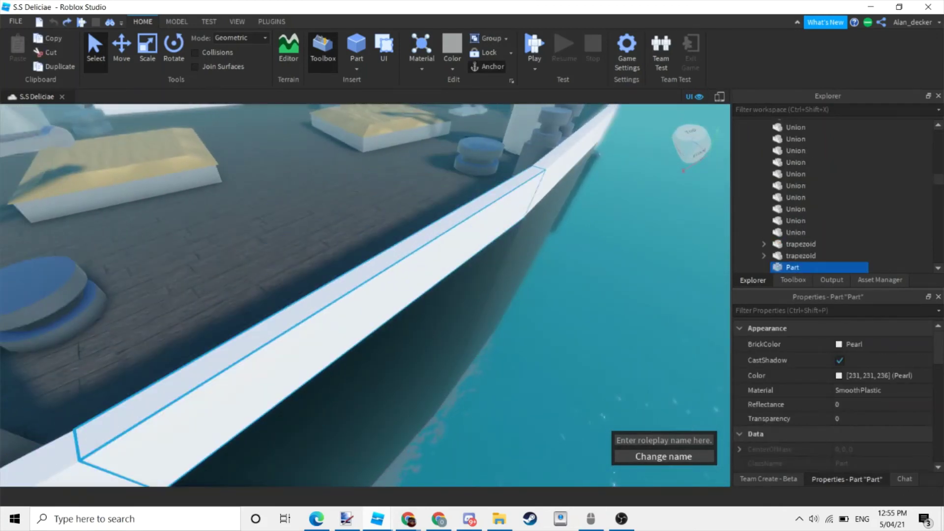
{"action": "mouse_move", "coordinate": [378, 519]}
{"action": "left_click", "coordinate": [310, 462]}
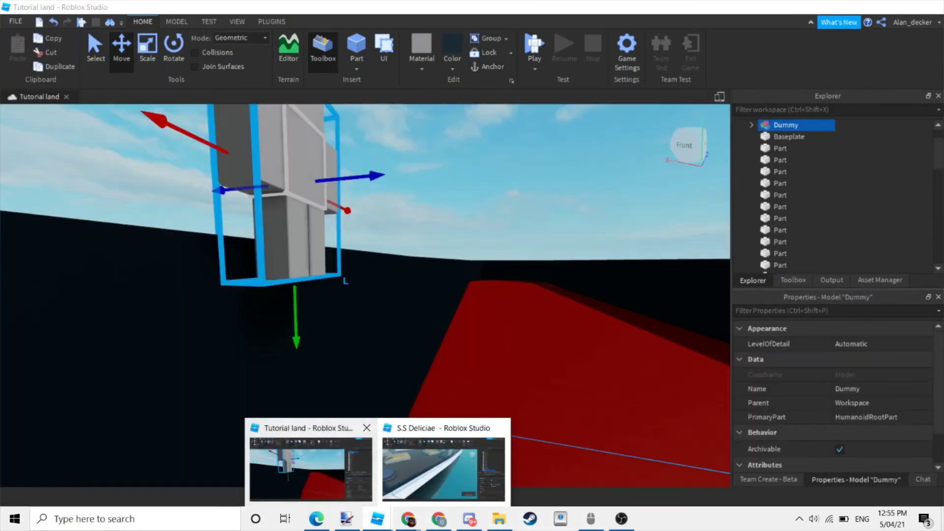
Step: Raise a copy of the hull wall segment beside the Dummy, shorten it to about the Dummy's height as a bulwark, and color it Institutional white
{"action": "key", "text": "f"}
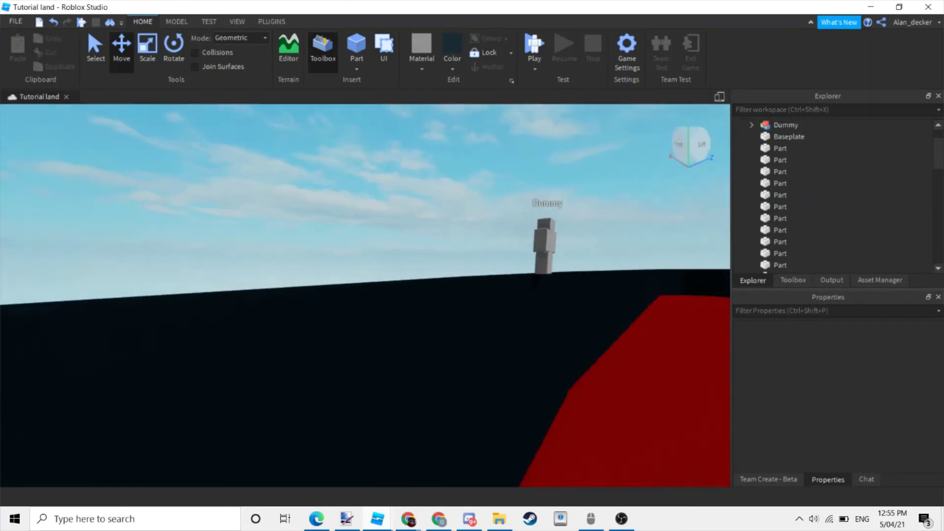
{"action": "left_click", "coordinate": [295, 393]}
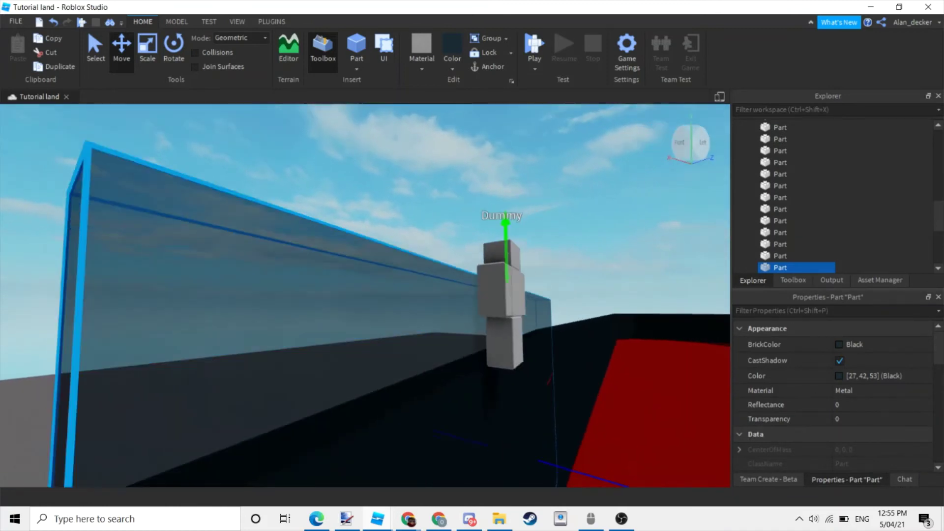
{"action": "key", "text": "ctrl+3"}
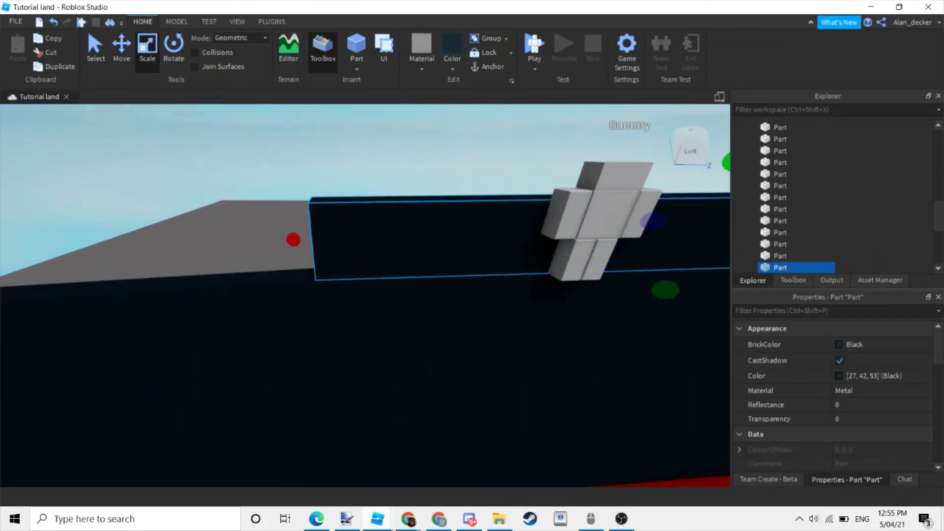
{"action": "left_click", "coordinate": [453, 69]}
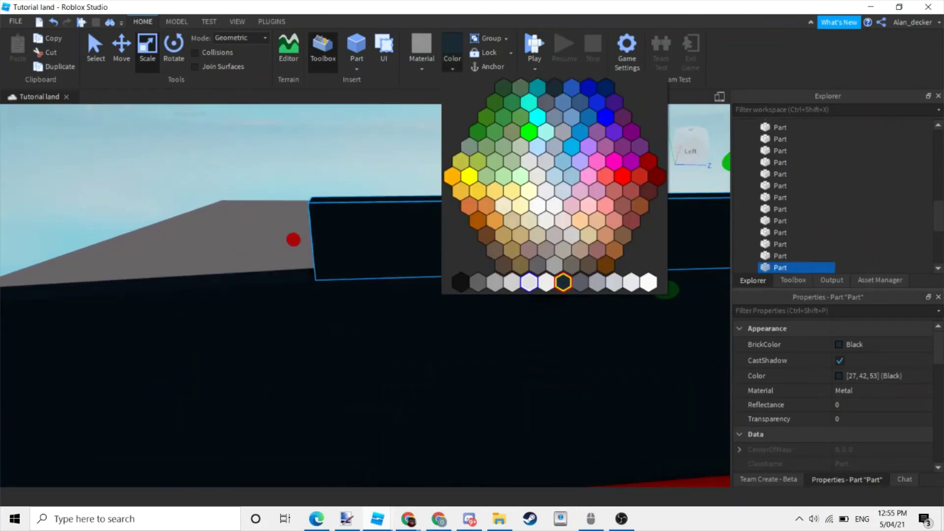
{"action": "left_click", "coordinate": [649, 282]}
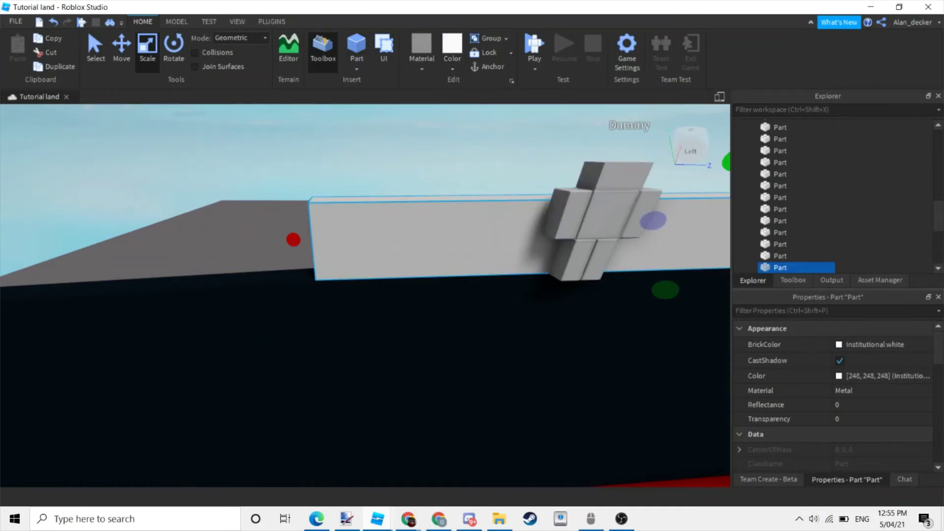
Step: Extend the bulwark from the Dummy's segment to one end of the hull by adding bulwark pieces on the neighbouring navy wall segments
{"action": "key", "text": "ctrl+z"}
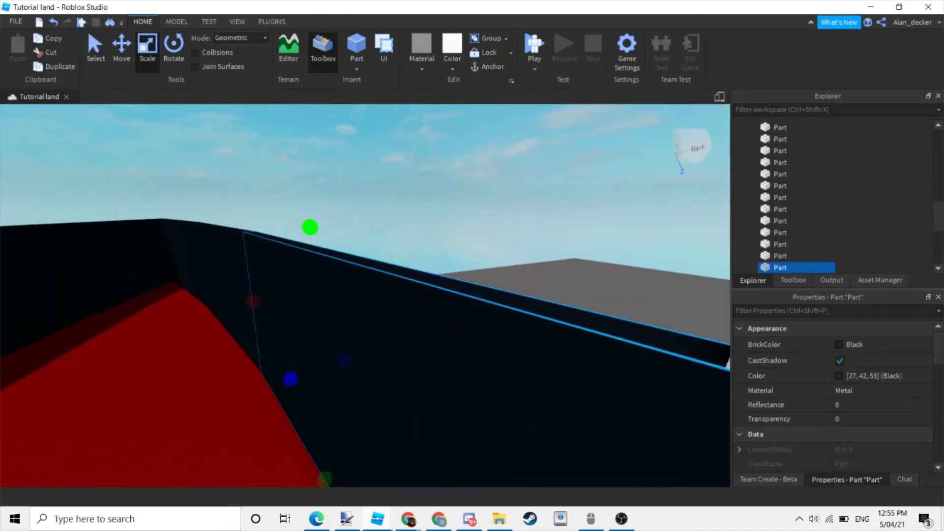
{"action": "key", "text": "d"}
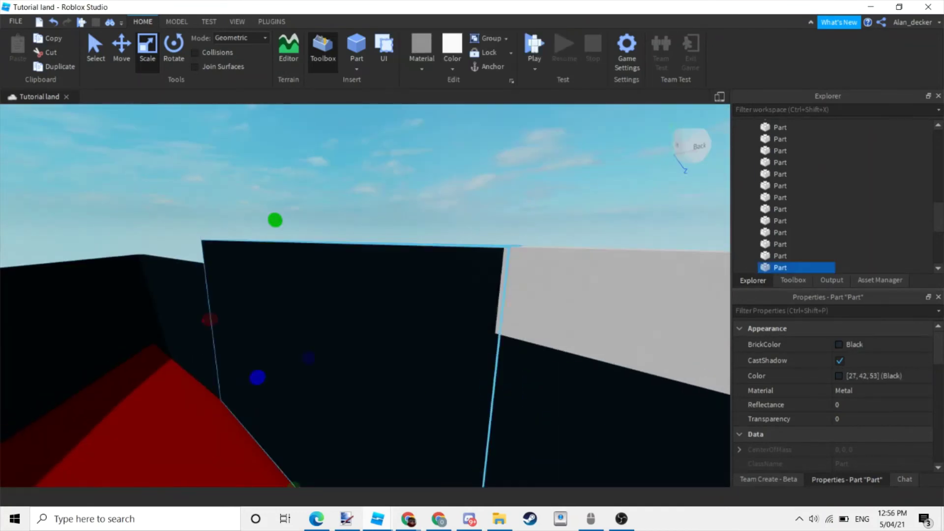
{"action": "key", "text": "ctrl+y"}
{"action": "key", "text": "ctrl+z"}
{"action": "key", "text": "ctrl+y"}
{"action": "key", "text": "ctrl+z"}
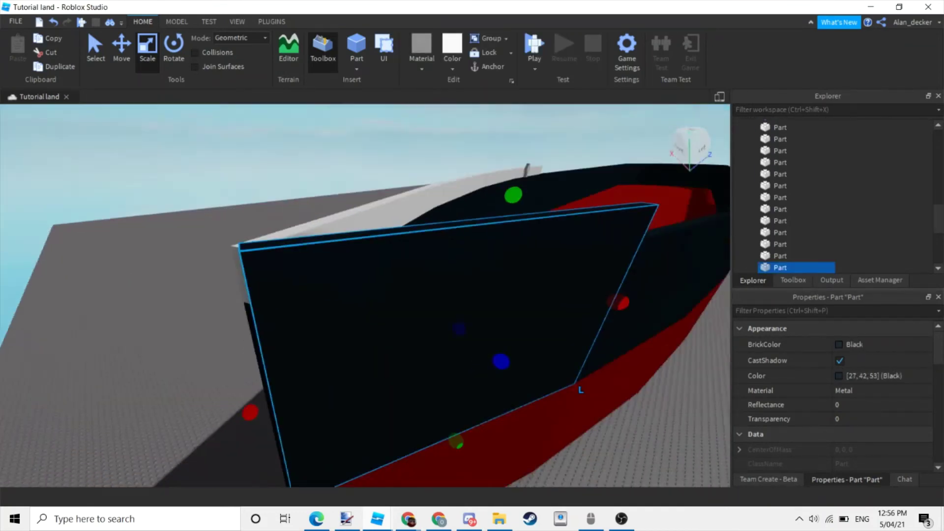
{"action": "key", "text": "w"}
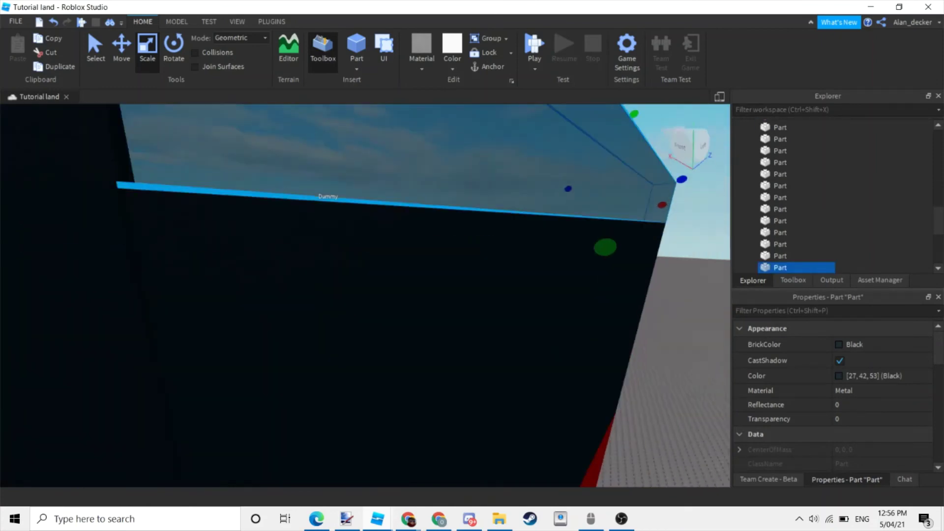
{"action": "key", "text": "ctrl+z"}
{"action": "key", "text": "ctrl+z"}
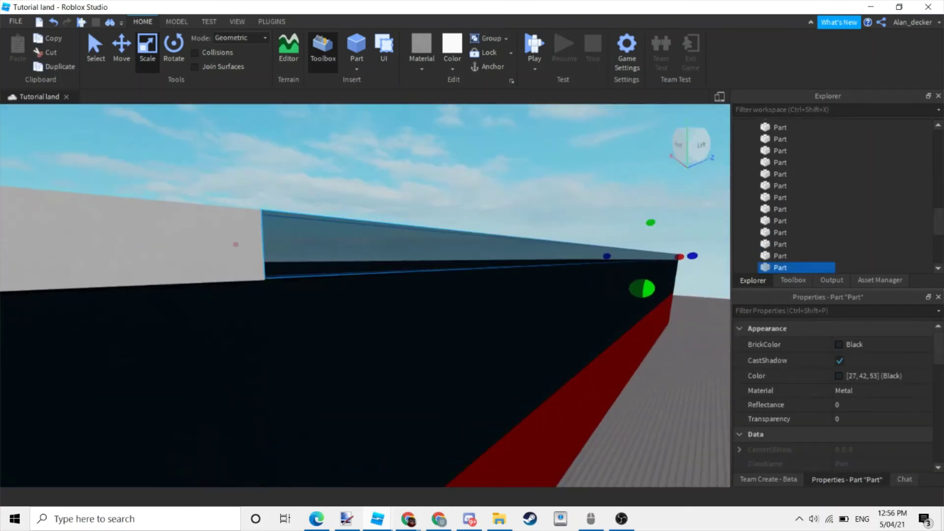
Step: Continue the Institutional white bulwark past the Dummy in the other direction and along the opposite side of the hull
{"action": "key", "text": "ctrl+y"}
{"action": "key", "text": "ctrl+y"}
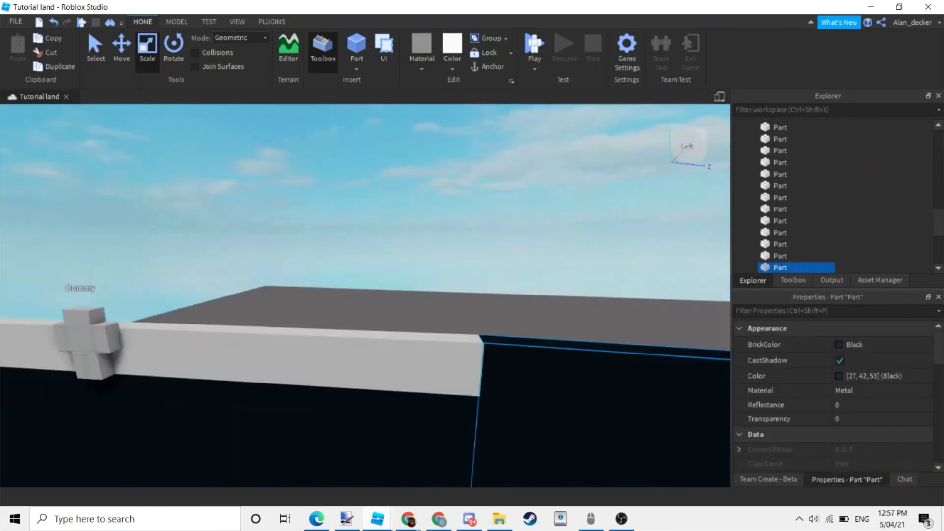
{"action": "key", "text": "ctrl+z"}
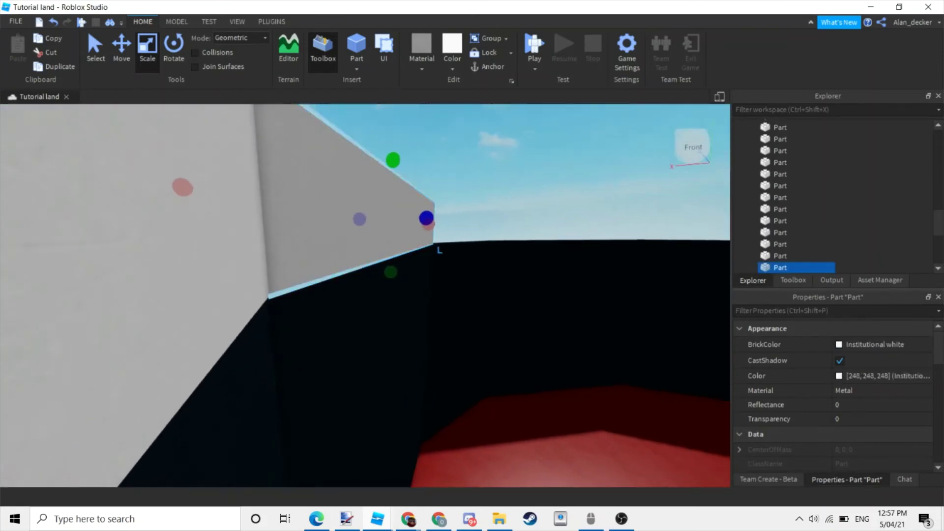
{"action": "key", "text": "ctrl+y"}
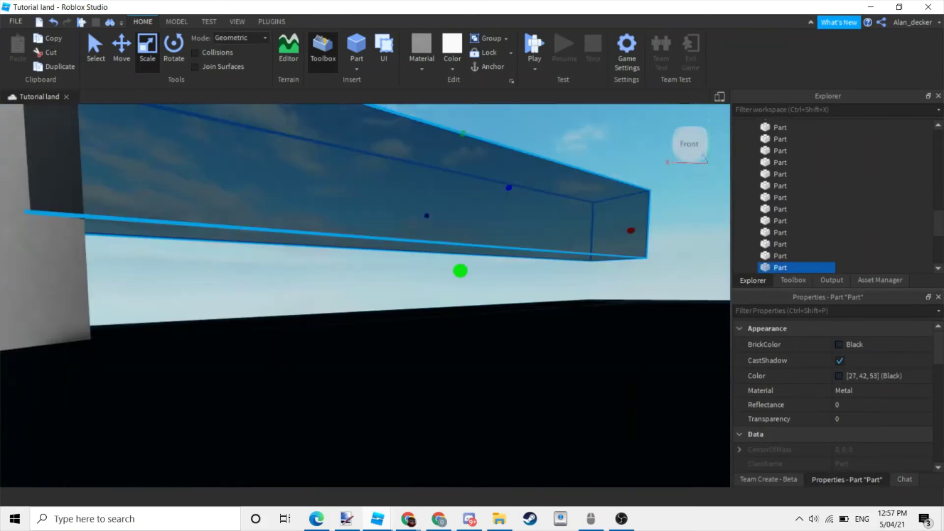
{"action": "key", "text": "ctrl+z"}
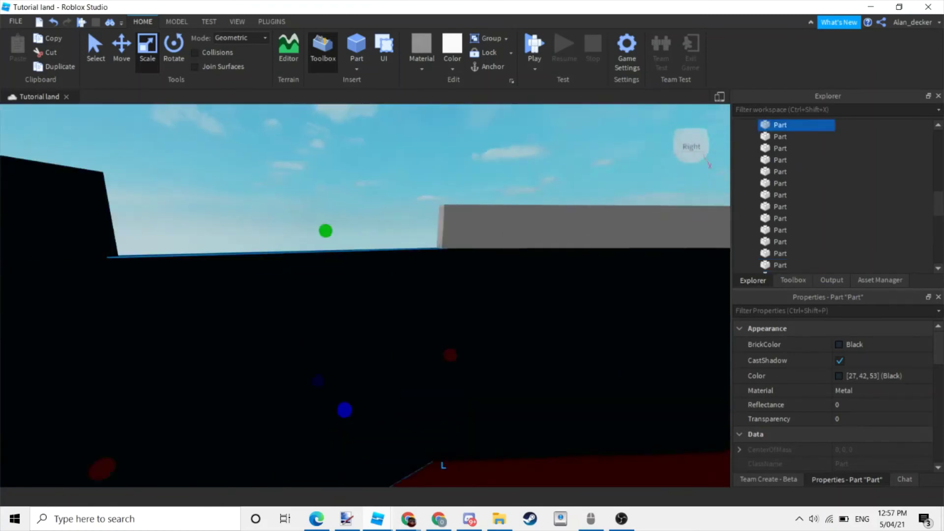
{"action": "key", "text": "ctrl+y"}
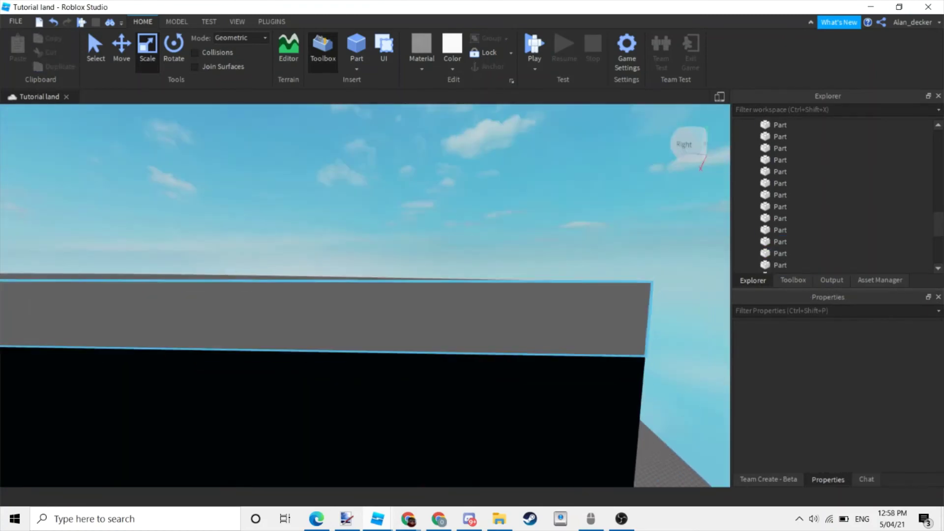
Step: Raise the height of the white bulwark's end segments on both sides of the hull
{"action": "key", "text": "ctrl+z"}
{"action": "scroll", "coordinate": [555, 315], "scroll_direction": "up", "scroll_amount": 1}
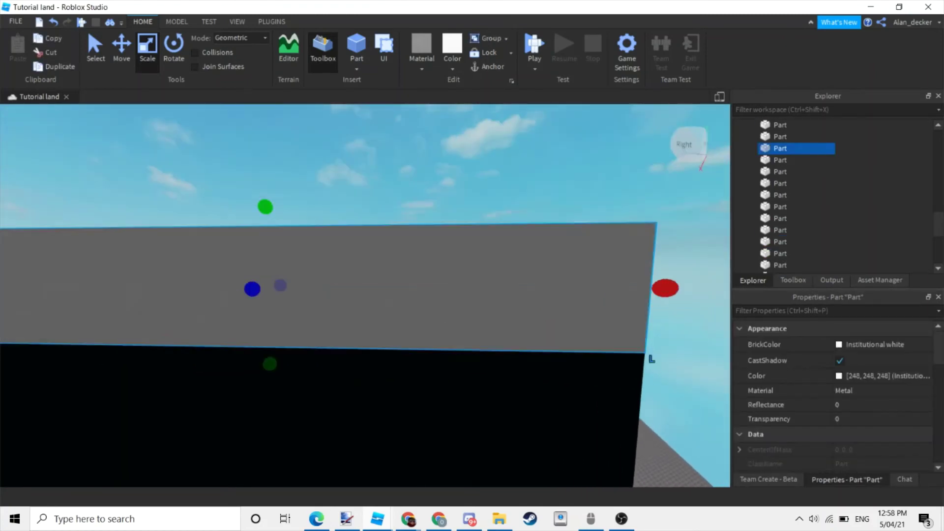
{"action": "right_click_drag", "start_coordinate": [555, 315], "coordinate": [374, 315]}
{"action": "left_click", "coordinate": [344, 374]}
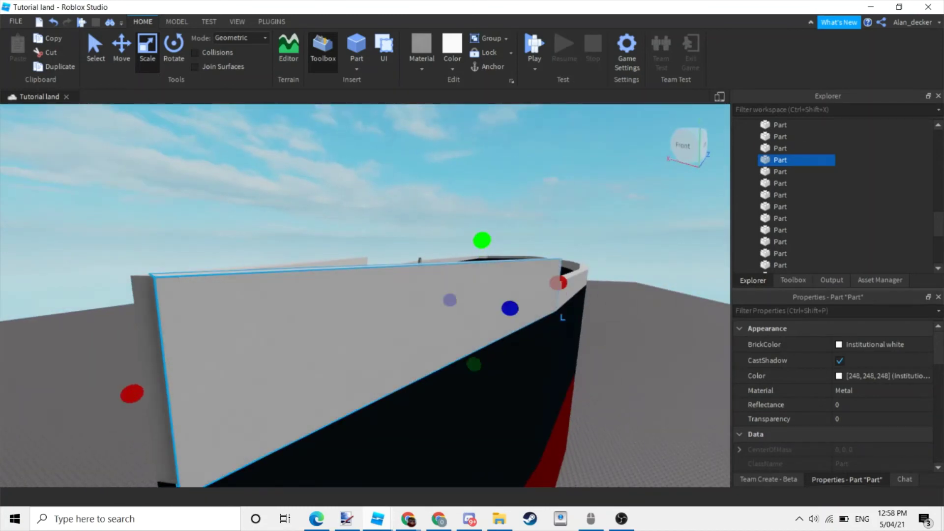
{"action": "right_click_drag", "start_coordinate": [562, 312], "coordinate": [344, 314]}
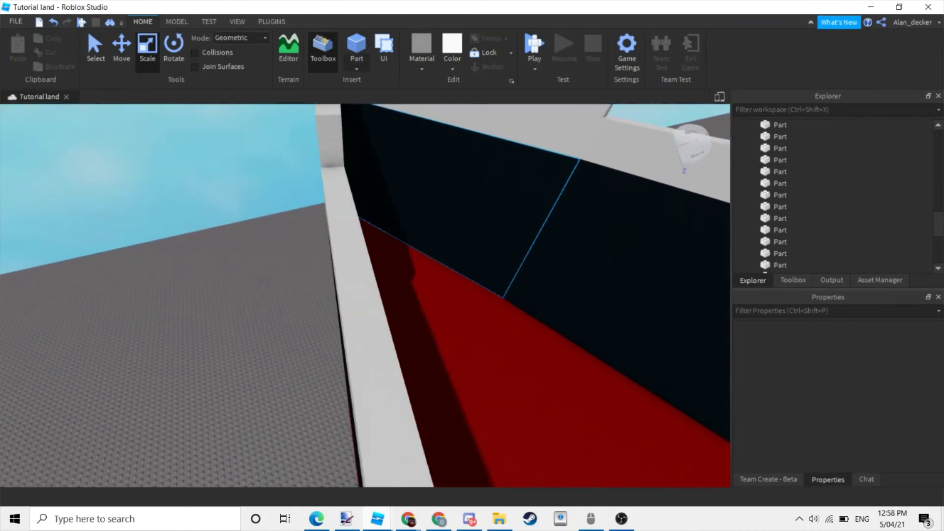
Step: Insert an Institutional white metal wedge and fit it against the step between the raised and regular bulwark segments
{"action": "left_click", "coordinate": [377, 109]}
{"action": "scroll", "coordinate": [369, 295], "scroll_direction": "up", "scroll_amount": 5}
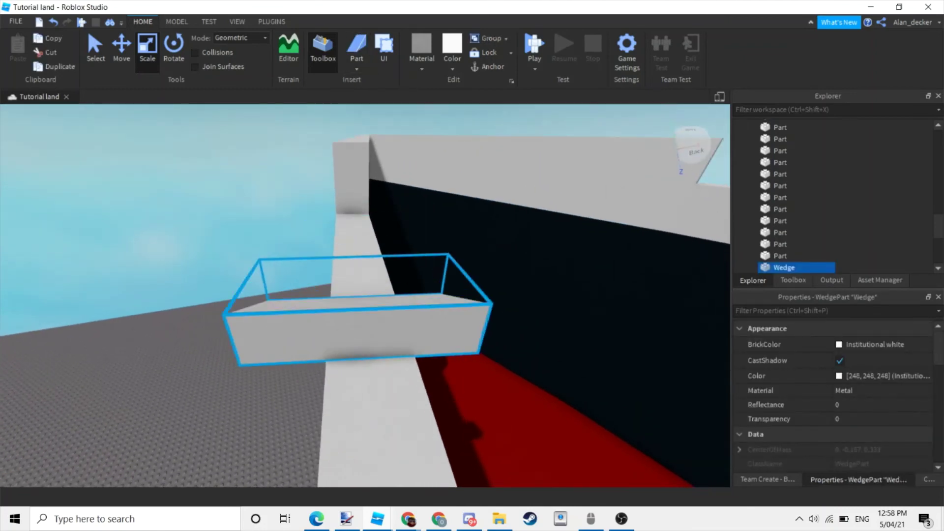
{"action": "right_click_drag", "start_coordinate": [345, 315], "coordinate": [344, 256]}
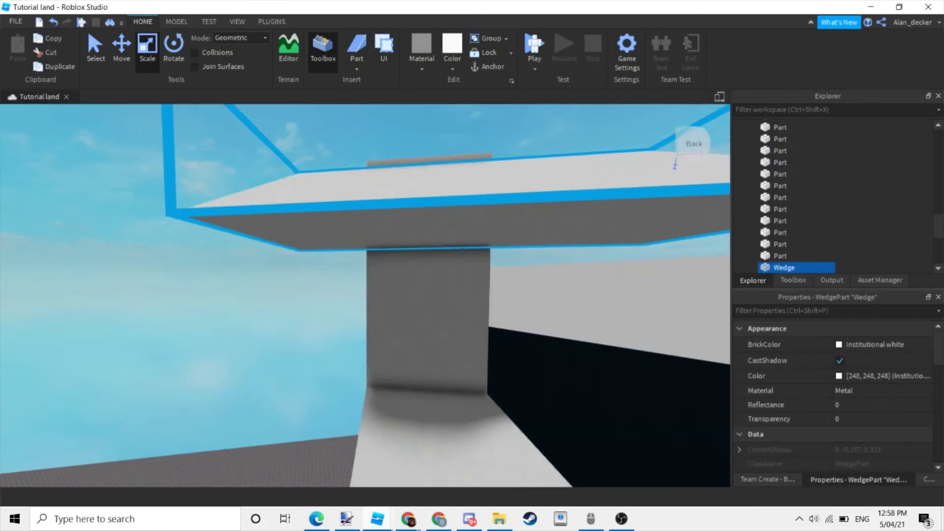
{"action": "scroll", "coordinate": [365, 295], "scroll_direction": "down", "scroll_amount": 5}
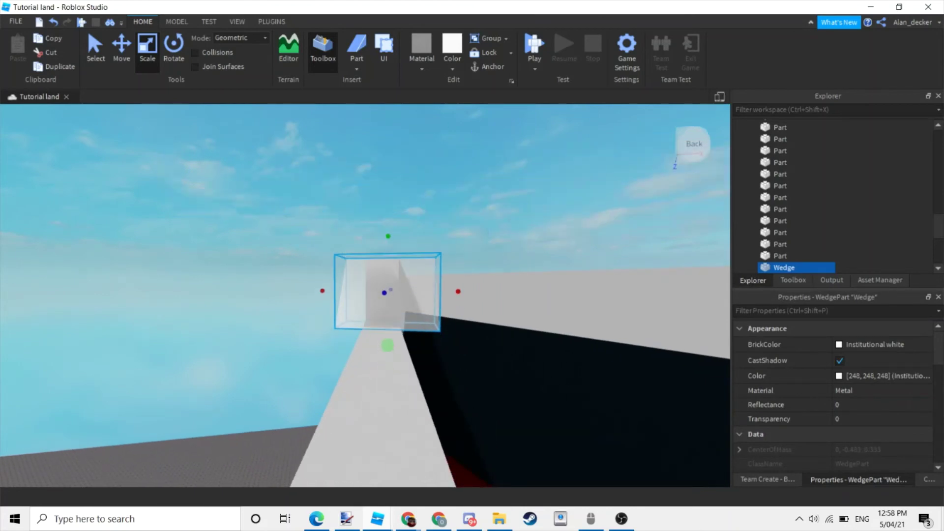
{"action": "right_click_drag", "start_coordinate": [365, 295], "coordinate": [326, 275]}
{"action": "scroll", "coordinate": [364, 295], "scroll_direction": "up", "scroll_amount": 5}
{"action": "scroll", "coordinate": [365, 295], "scroll_direction": "up", "scroll_amount": 2}
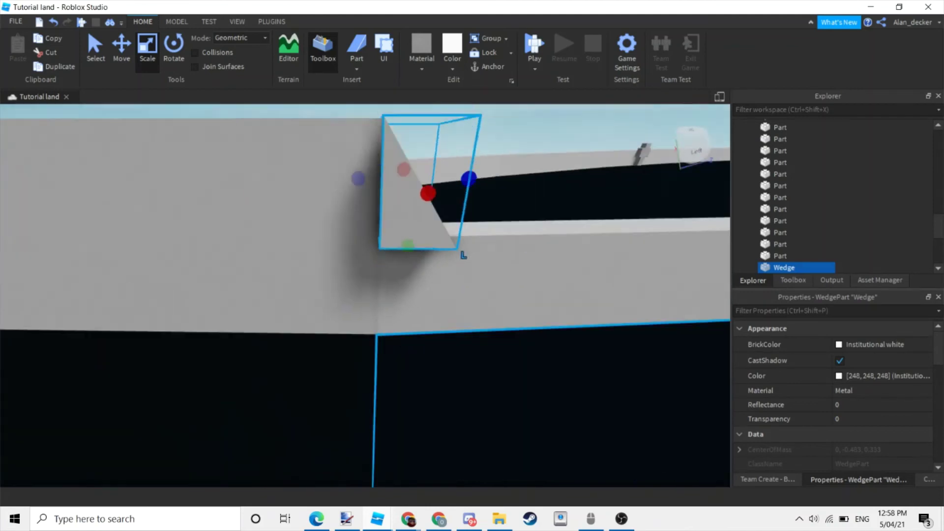
Step: Undo the wedge and the raised bulwark end segments
{"action": "right_click_drag", "start_coordinate": [460, 252], "coordinate": [438, 314]}
{"action": "left_click", "coordinate": [435, 326]}
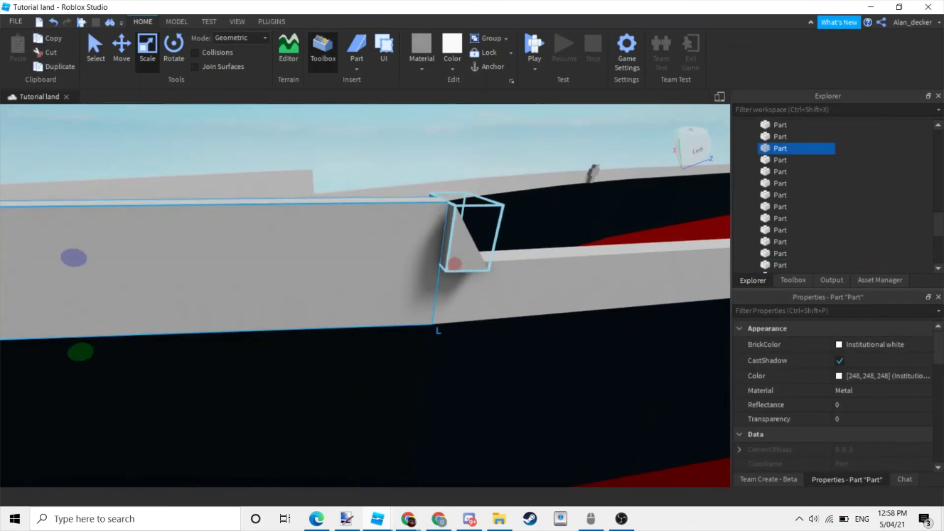
{"action": "key", "text": "Delete"}
{"action": "right_click_drag", "start_coordinate": [365, 295], "coordinate": [276, 251]}
{"action": "key", "text": "ctrl+z"}
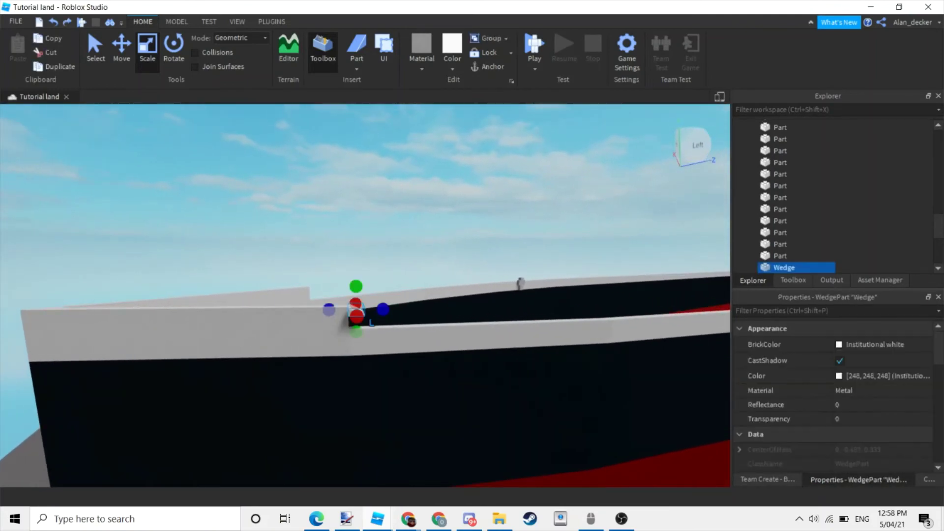
{"action": "key", "text": "ctrl+z"}
{"action": "key", "text": "ctrl+z"}
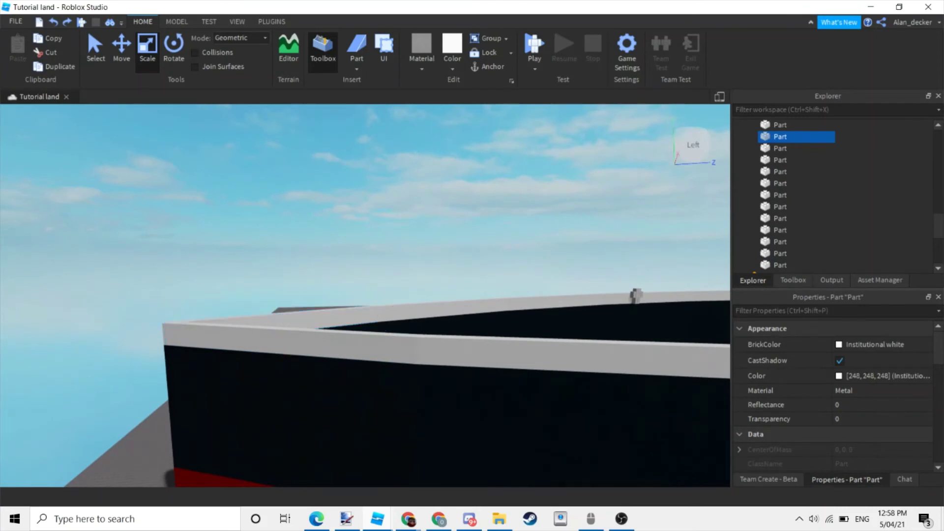
{"action": "right_click_drag", "start_coordinate": [276, 251], "coordinate": [188, 206]}
{"action": "key", "text": "ctrl+z"}
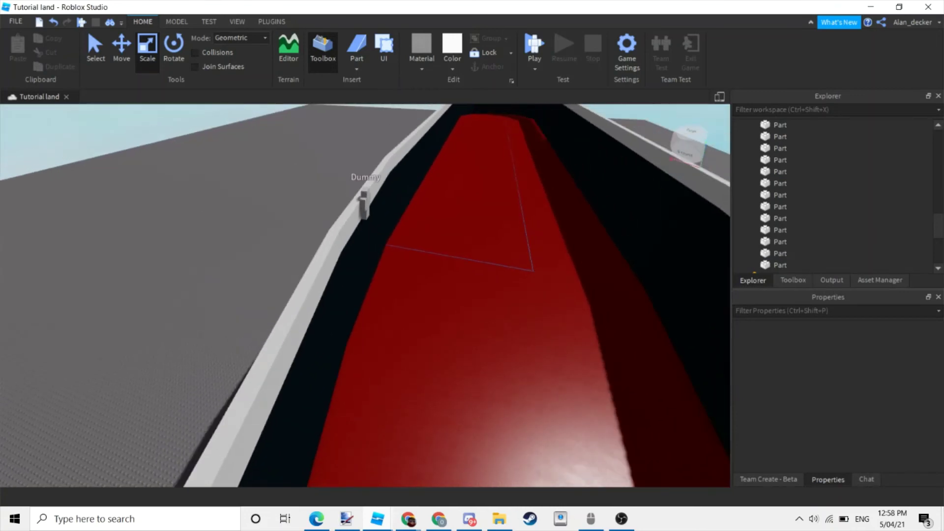
Step: Make a deck panel from the navy wall segment beside the Dummy and span it across the hull at the base of the bulwark
{"action": "right_click_drag", "start_coordinate": [514, 331], "coordinate": [491, 324]}
{"action": "left_click", "coordinate": [390, 358]}
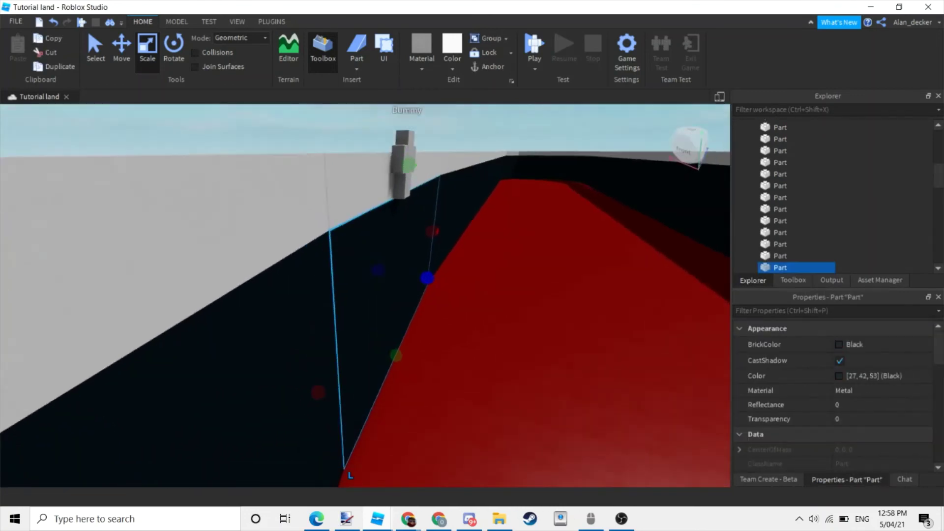
{"action": "right_click_drag", "start_coordinate": [390, 358], "coordinate": [374, 344]}
{"action": "right_click_drag", "start_coordinate": [365, 296], "coordinate": [329, 278]}
{"action": "key", "text": "w"}
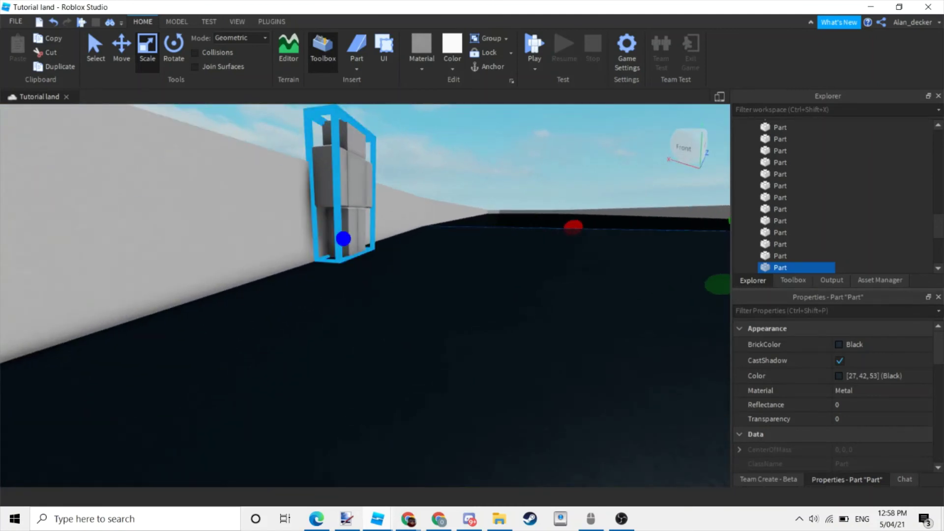
{"action": "right_click_drag", "start_coordinate": [343, 239], "coordinate": [364, 249]}
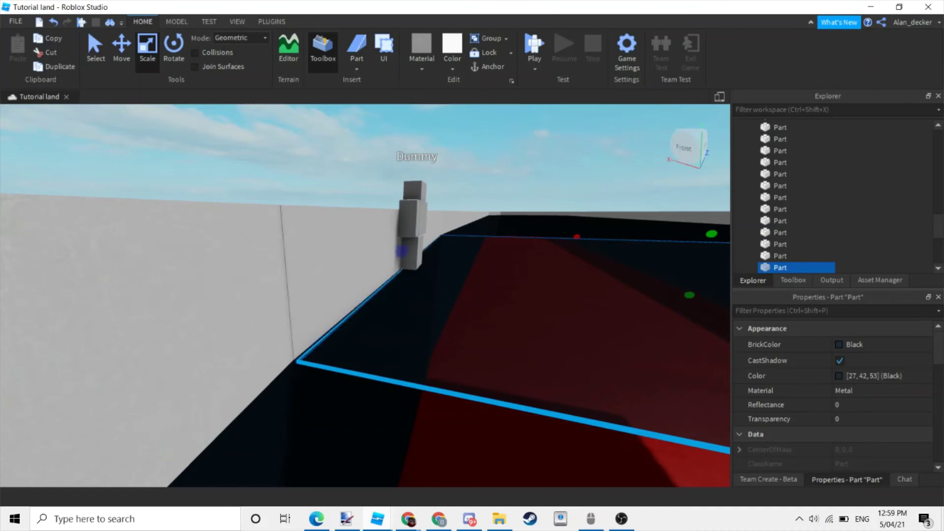
Step: Give the deck panel the Wood Planks material and a brown color
{"action": "left_click", "coordinate": [422, 69]}
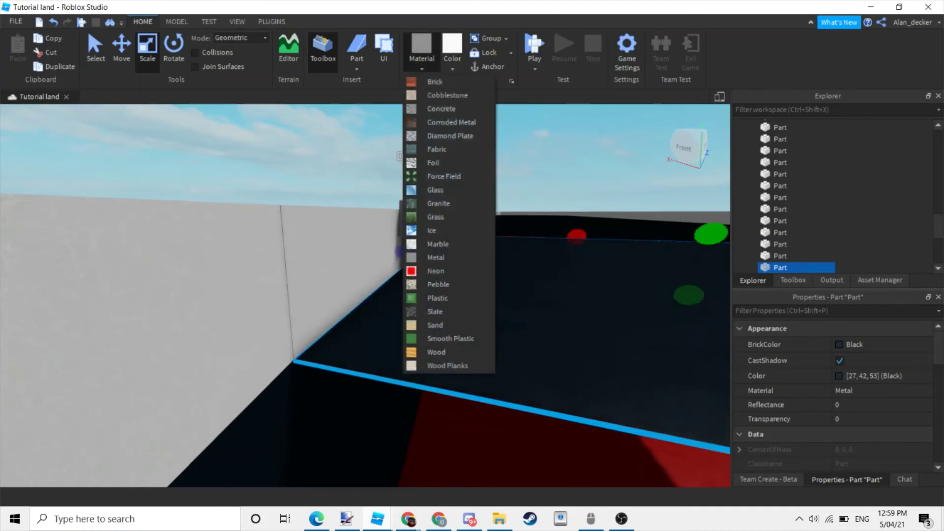
{"action": "left_click", "coordinate": [447, 366]}
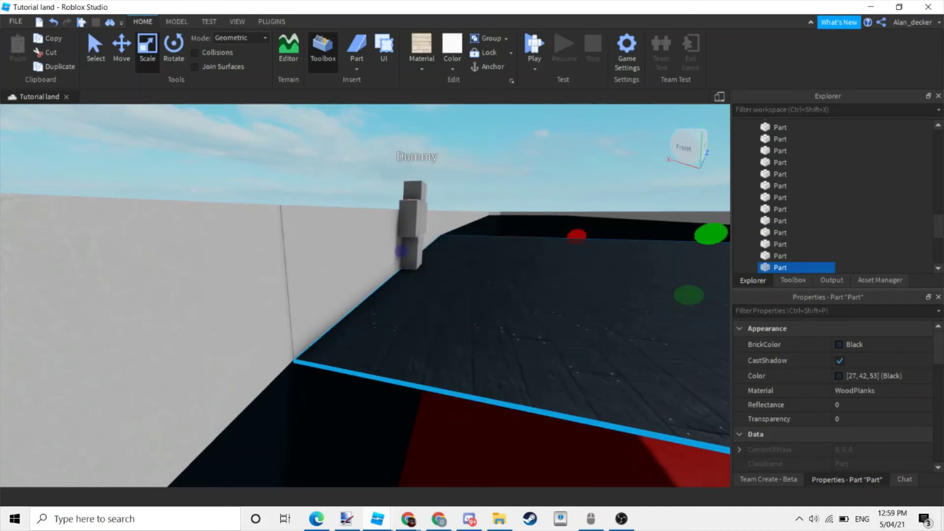
{"action": "left_click", "coordinate": [452, 69]}
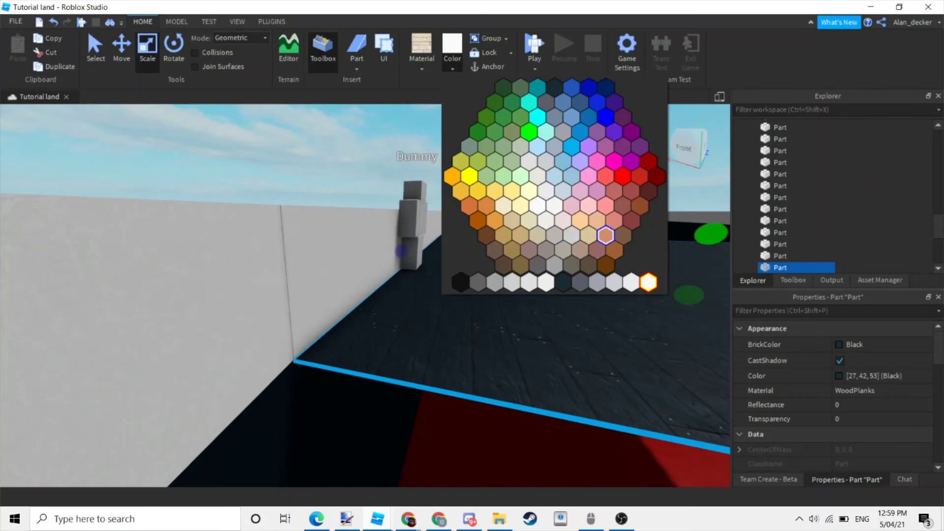
{"action": "left_click", "coordinate": [495, 251]}
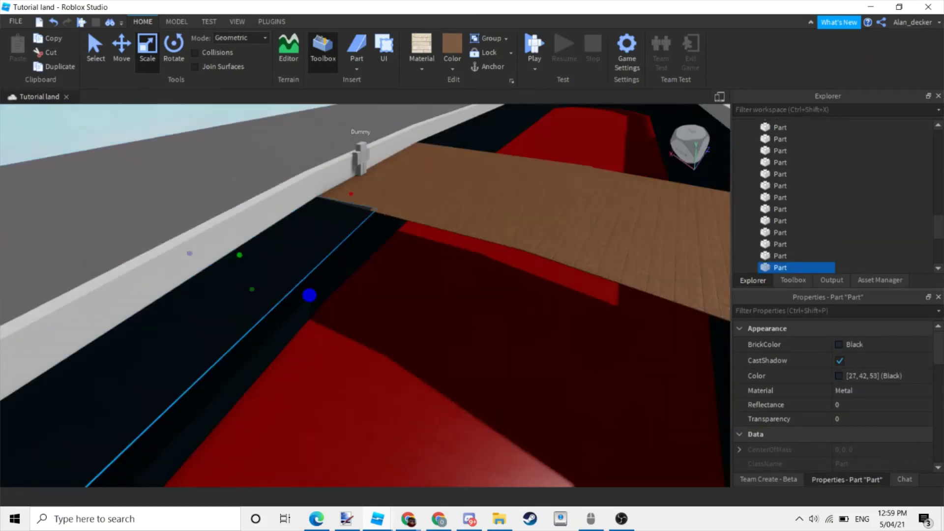
Step: Add further brown wood-plank deck panels along the hull between the bulwarks, reaching nearly to its pointed end
{"action": "left_click", "coordinate": [114, 274]}
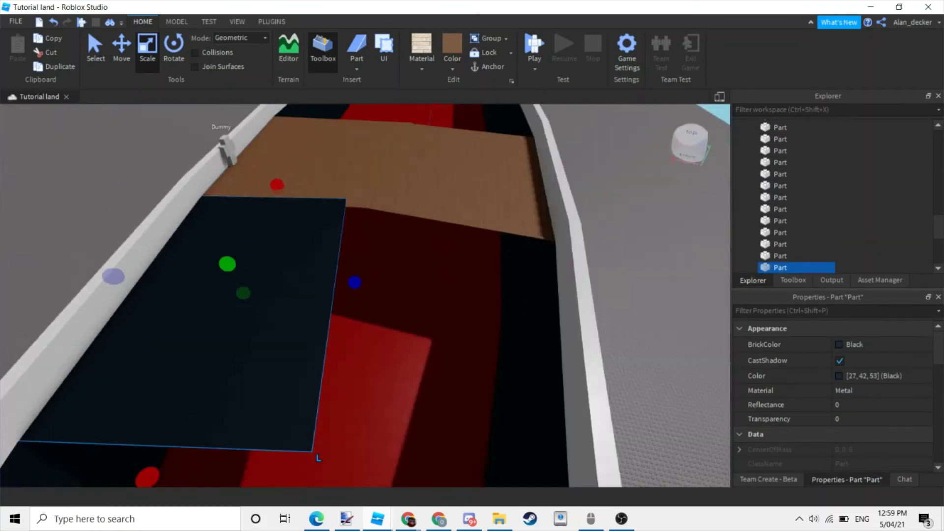
{"action": "right_click_drag", "start_coordinate": [495, 300], "coordinate": [378, 267]}
{"action": "left_click", "coordinate": [291, 337]}
{"action": "key", "text": "ctrl+z"}
{"action": "key", "text": "ctrl+y"}
{"action": "key", "text": "ctrl+z"}
{"action": "key", "text": "ctrl+y"}
{"action": "key", "text": "ctrl+z"}
{"action": "key", "text": "ctrl+z"}
{"action": "key", "text": "w"}
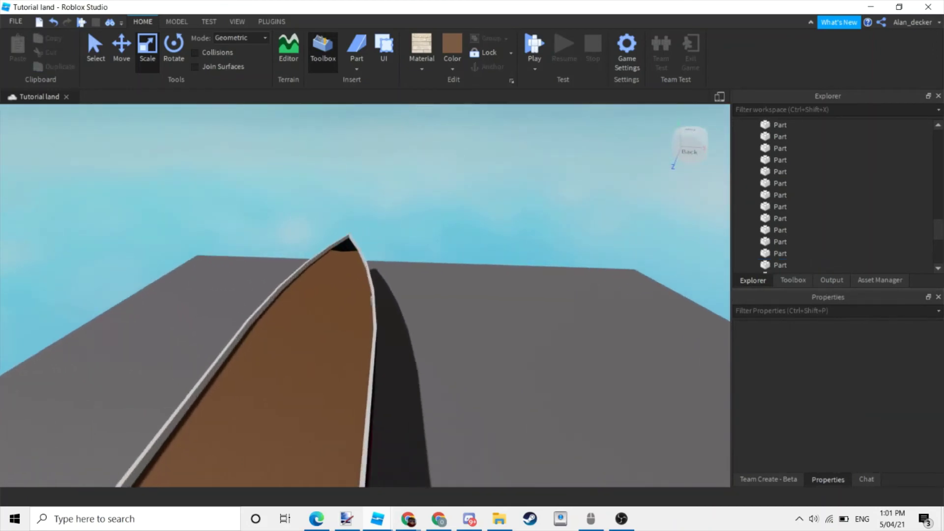
Step: Try to fill the open deck gap at the pointed end of the hull with raised copies of the crimson floor parts
{"action": "key", "text": "w"}
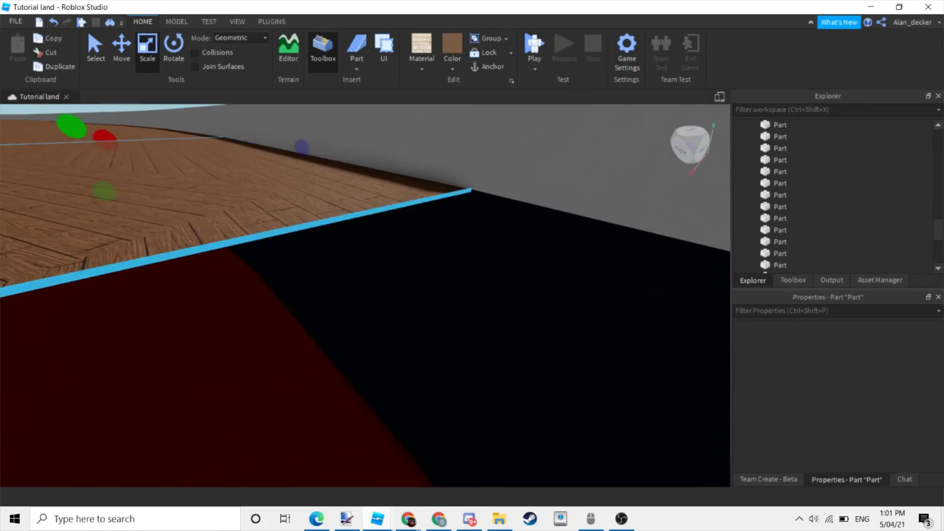
{"action": "key", "text": "w"}
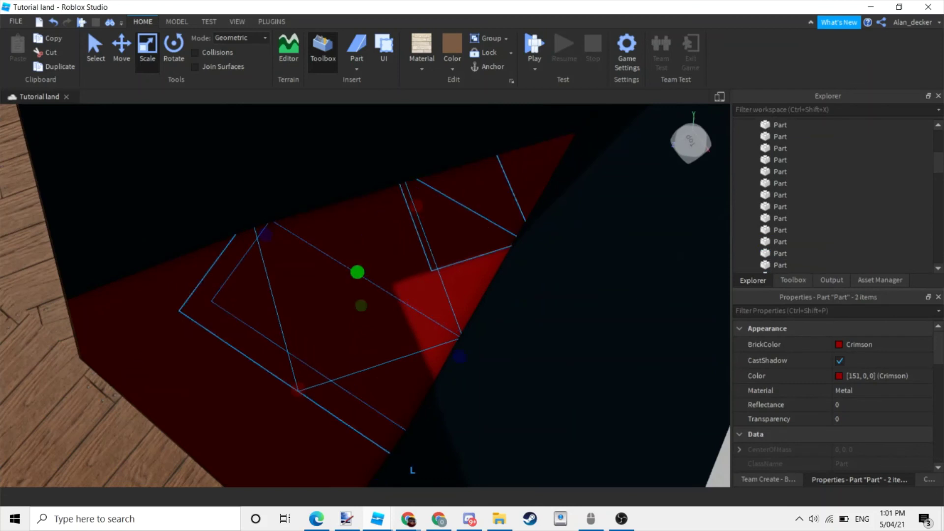
{"action": "key", "text": "ctrl+2"}
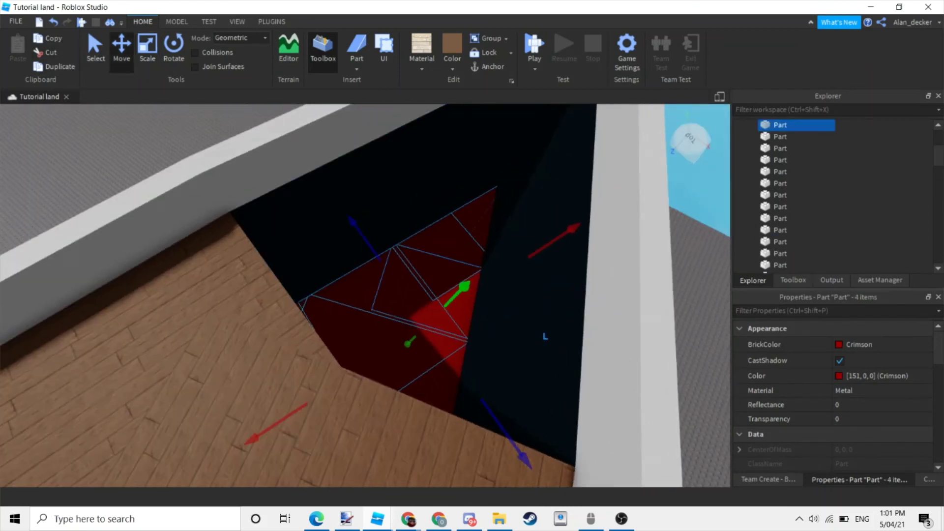
{"action": "key", "text": "w"}
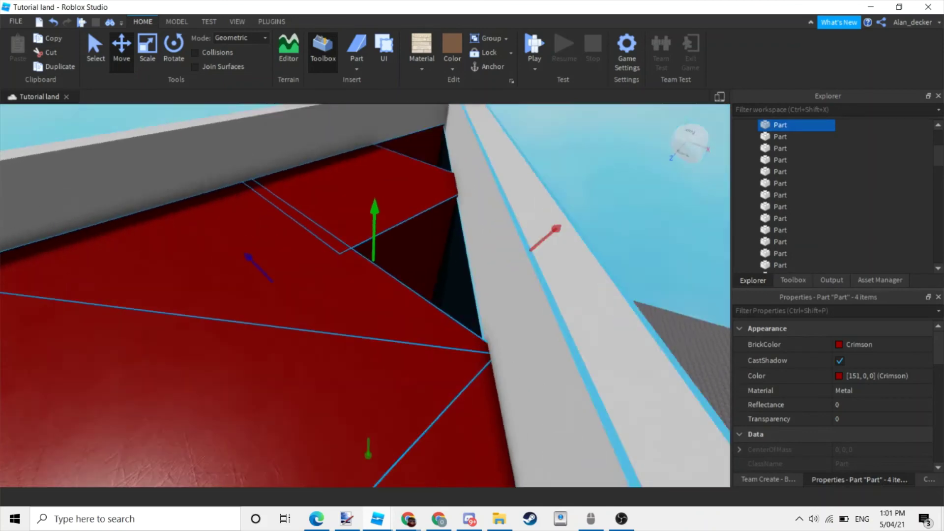
{"action": "key", "text": "s"}
{"action": "key", "text": "s"}
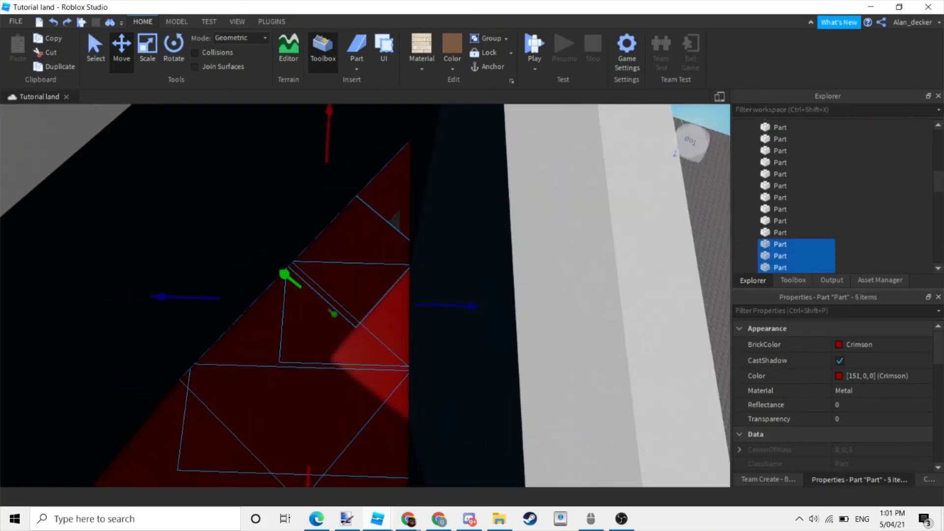
{"action": "key", "text": "f"}
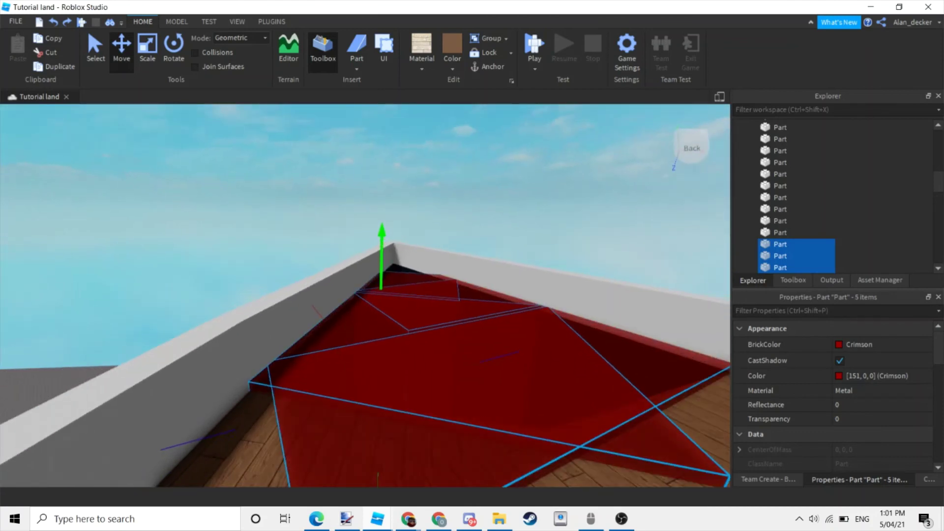
{"action": "key", "text": "ctrl+z"}
{"action": "key", "text": "ctrl+y"}
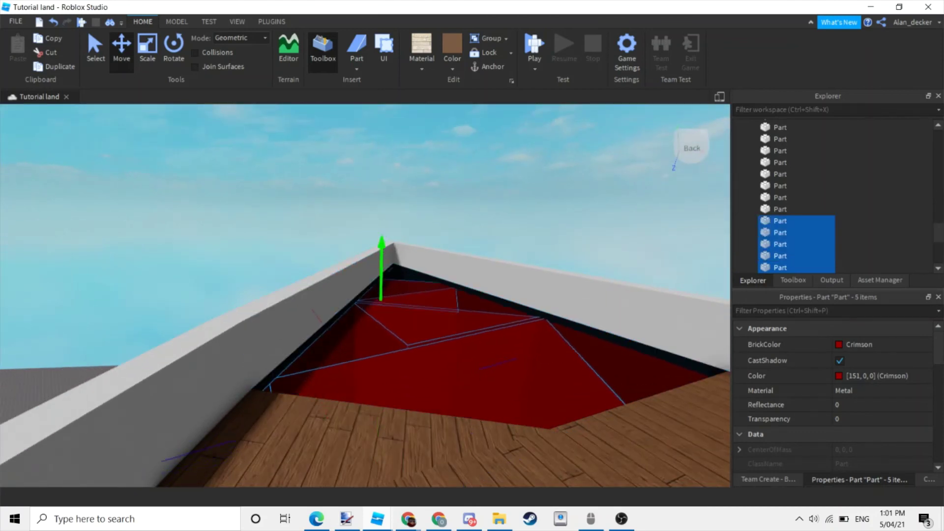
{"action": "key", "text": "s"}
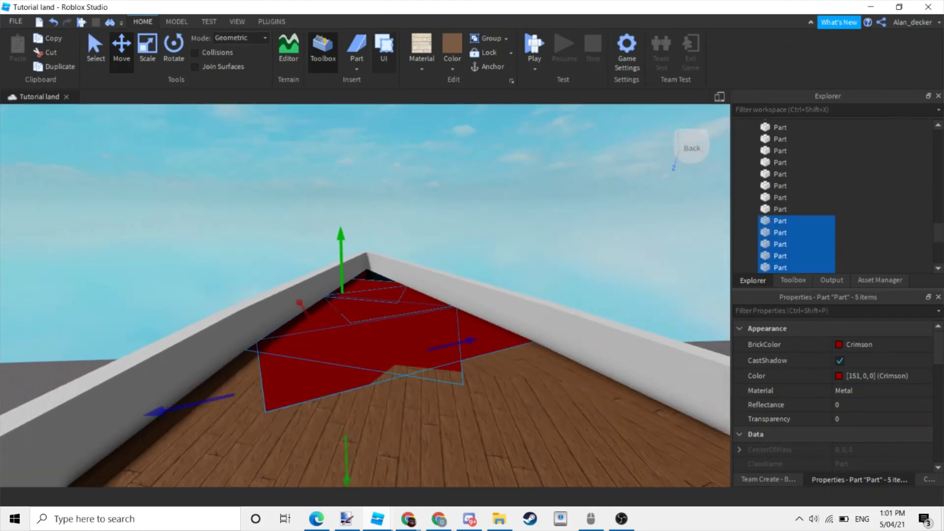
{"action": "key", "text": "Delete"}
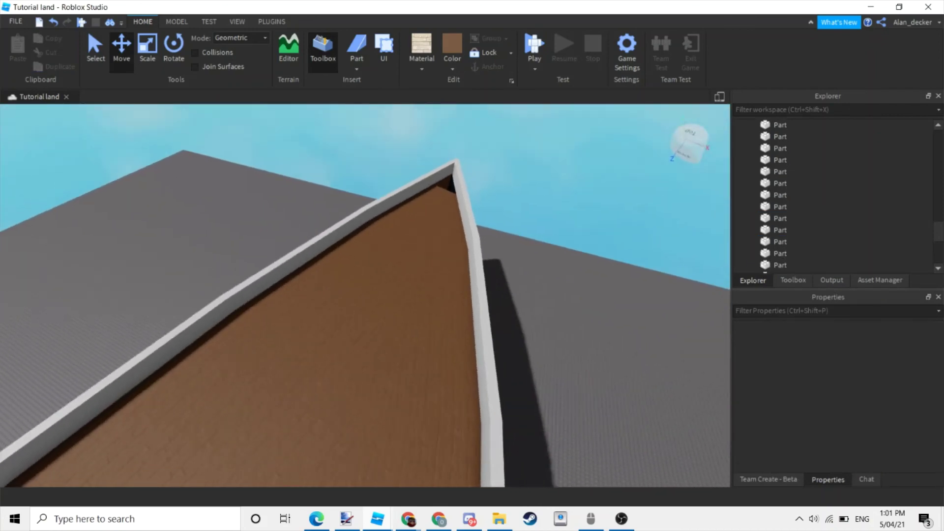
Step: Pull the navy side panel out of the hull's pointed end, where it overlaps brown wood, and delete it
{"action": "key", "text": "w"}
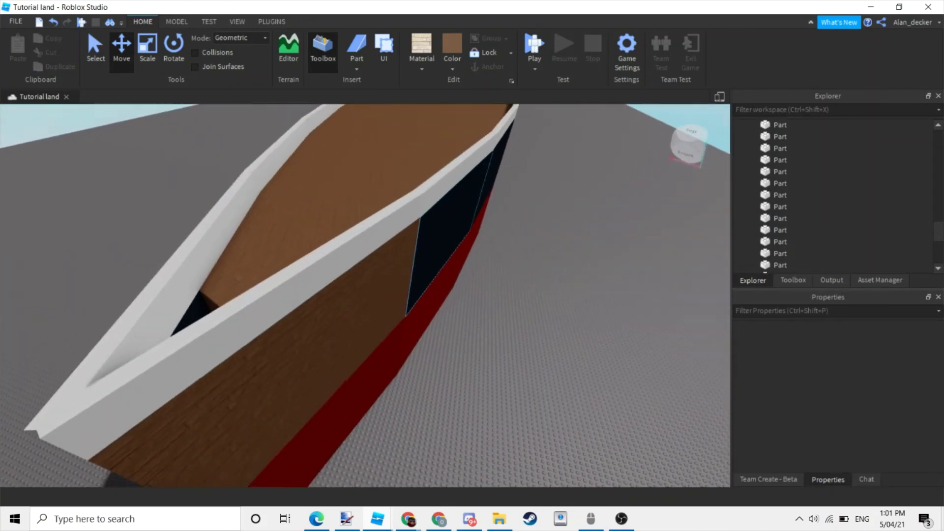
{"action": "left_click", "coordinate": [472, 389]}
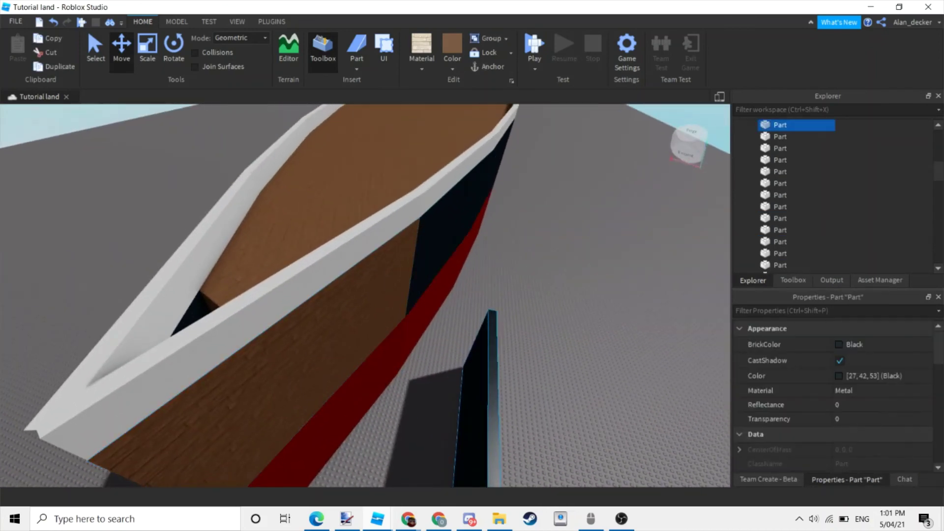
{"action": "key", "text": "ctrl+z"}
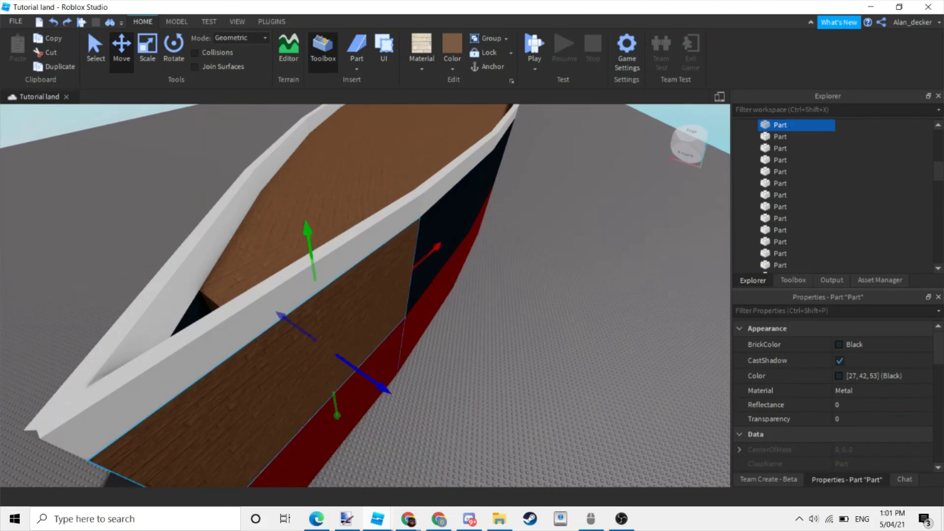
{"action": "key", "text": "ctrl+y"}
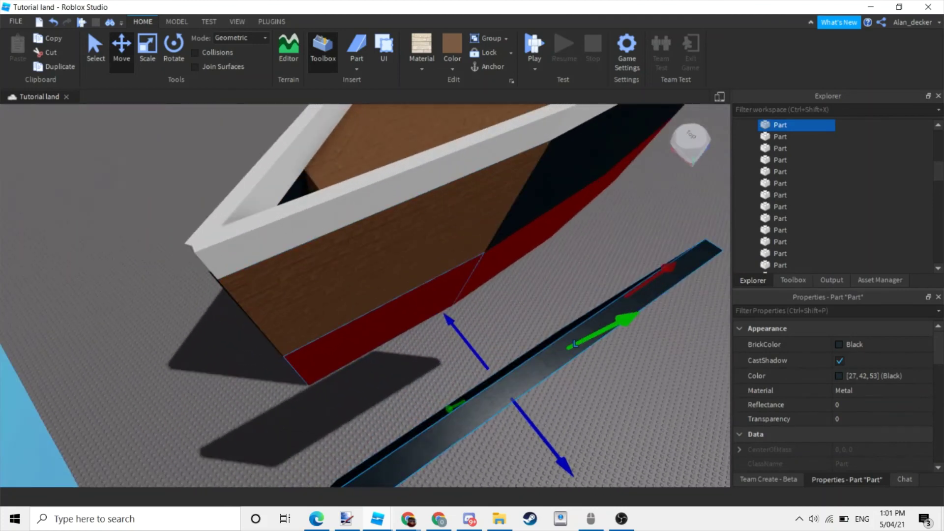
{"action": "key", "text": "Delete"}
Step: Give the brown side panel at the hull's pointed end the Metal material and the Really black color
{"action": "left_click", "coordinate": [374, 275]}
{"action": "left_click", "coordinate": [421, 49]}
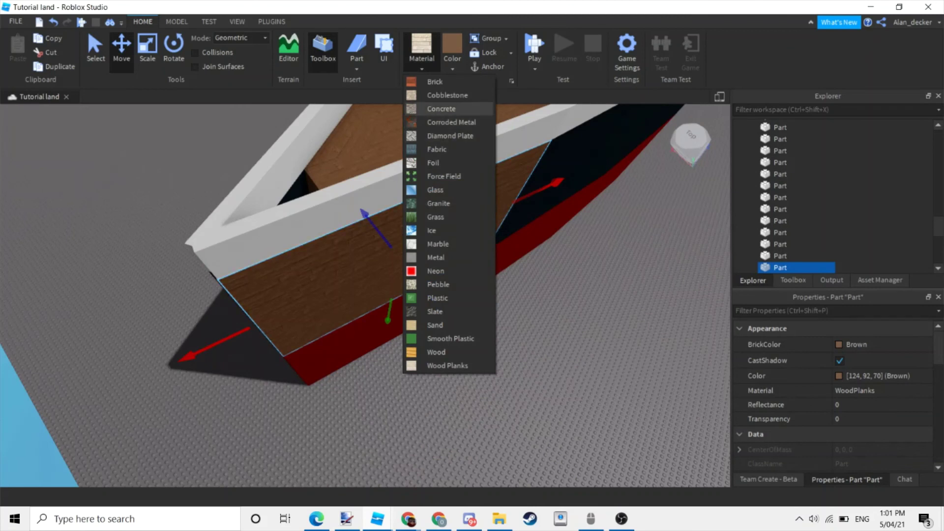
{"action": "left_click", "coordinate": [435, 270]}
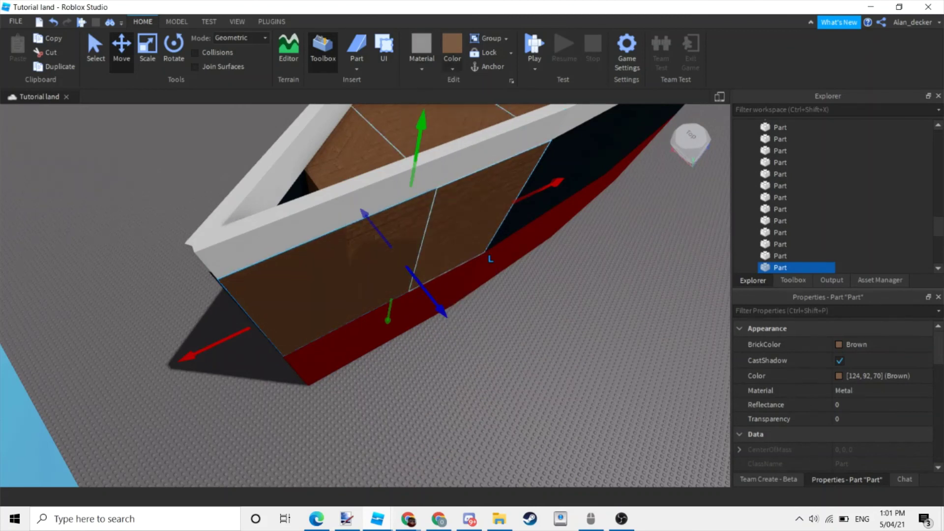
{"action": "left_click", "coordinate": [452, 66]}
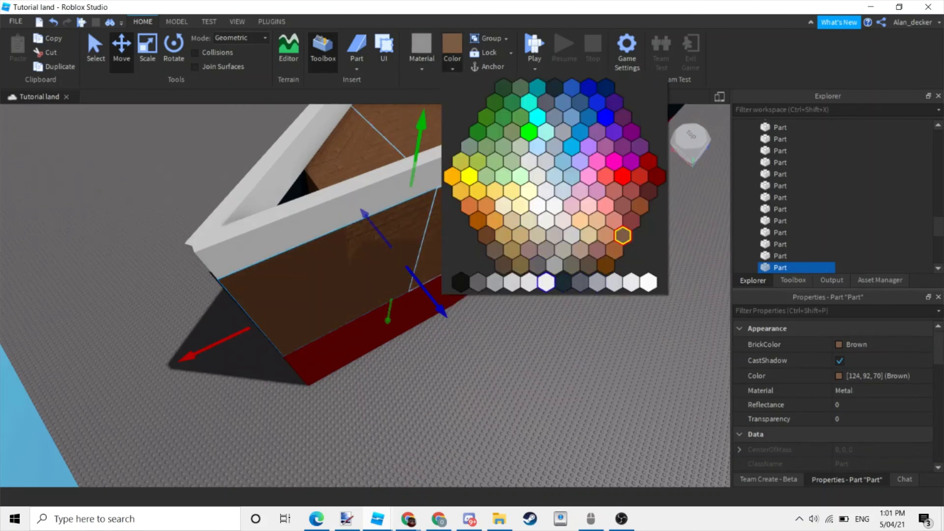
{"action": "left_click", "coordinate": [490, 258]}
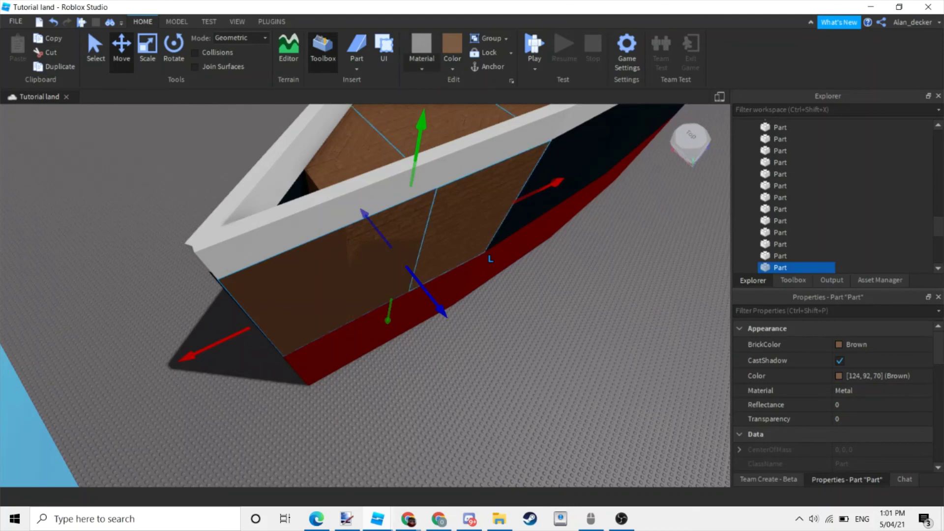
{"action": "left_click", "coordinate": [422, 63]}
{"action": "left_click", "coordinate": [452, 65]}
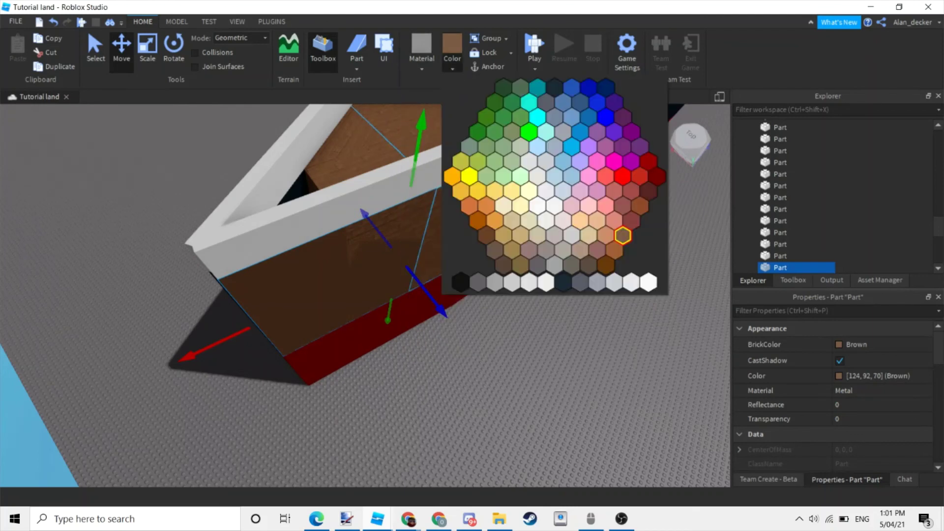
{"action": "left_click", "coordinate": [461, 282]}
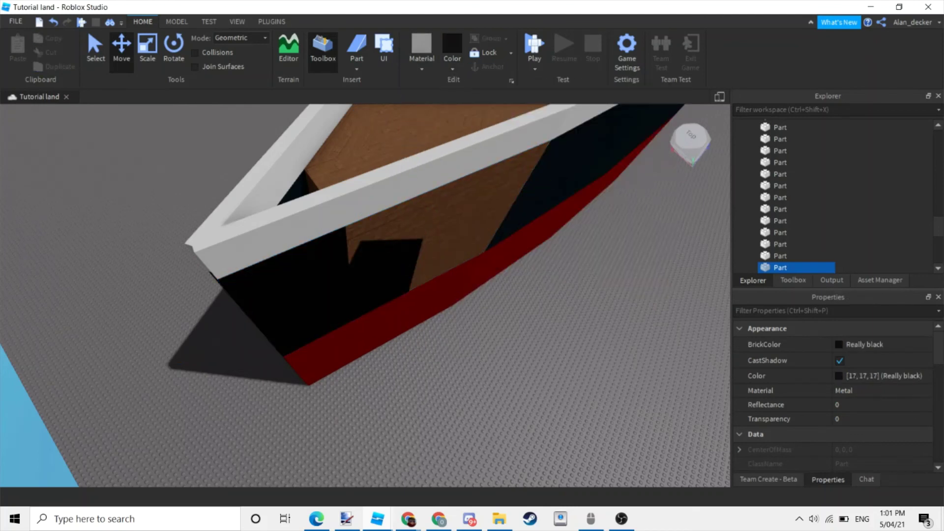
Step: Resize the brown wood-plank deck panels near the pointed end so they no longer poke through the hull sides
{"action": "scroll", "coordinate": [461, 282], "scroll_direction": "up", "scroll_amount": 10}
{"action": "left_click", "coordinate": [781, 266]}
{"action": "key", "text": "f"}
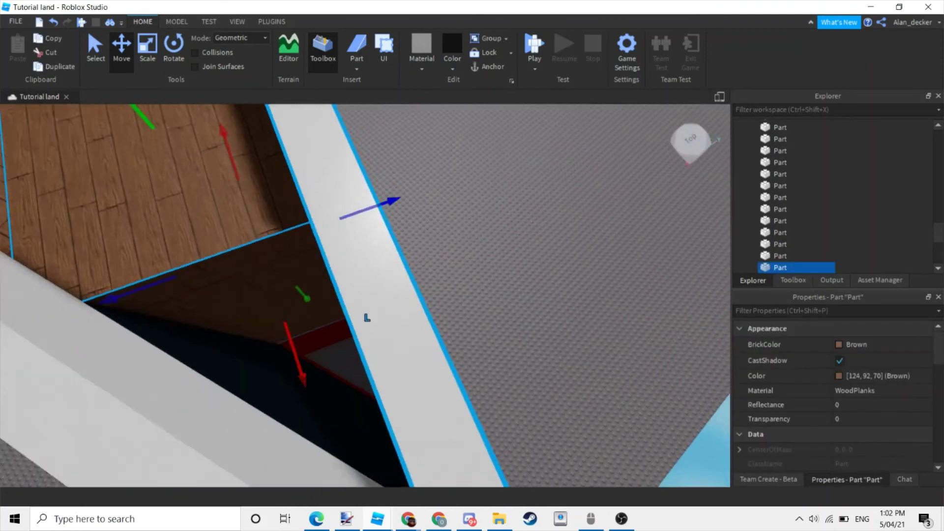
{"action": "middle_click_drag", "start_coordinate": [364, 315], "coordinate": [411, 315]}
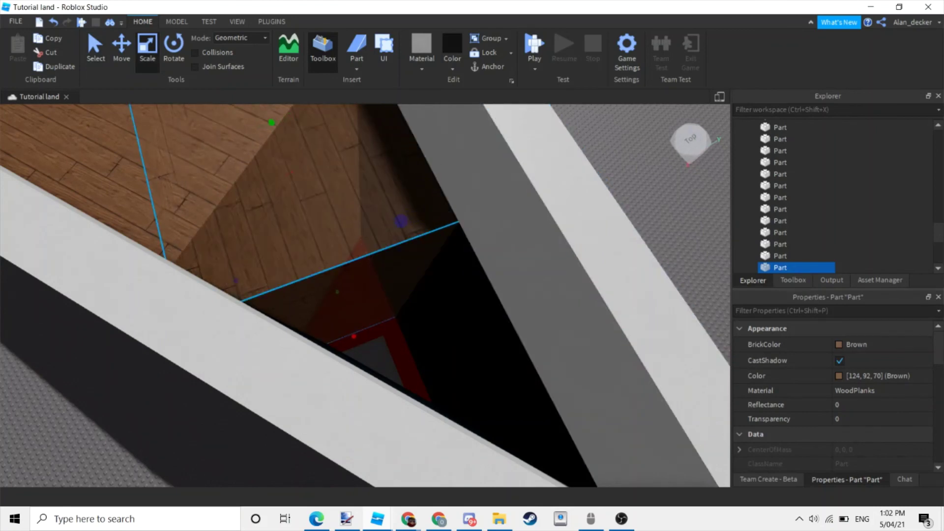
{"action": "right_click_drag", "start_coordinate": [411, 315], "coordinate": [411, 315]}
{"action": "left_click", "coordinate": [412, 315]}
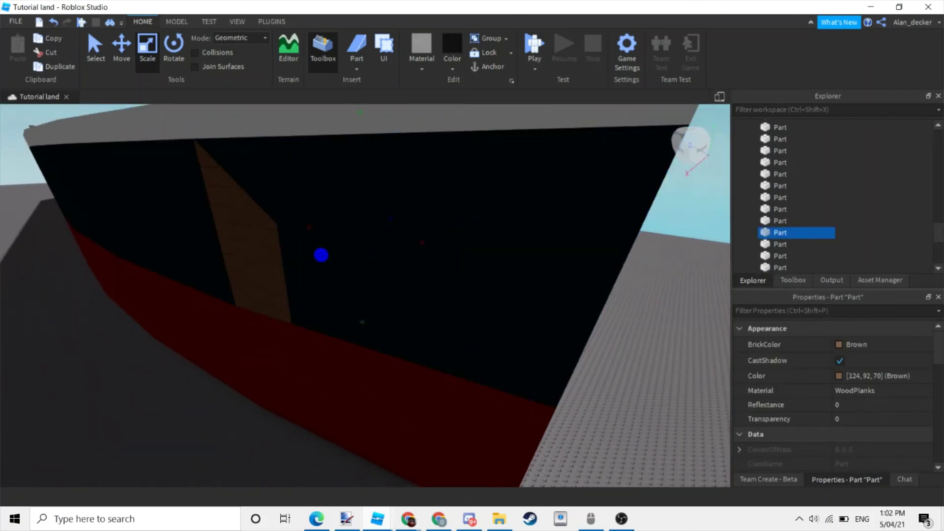
{"action": "left_click", "coordinate": [411, 314]}
{"action": "right_click_drag", "start_coordinate": [411, 315], "coordinate": [412, 315]}
{"action": "left_click", "coordinate": [639, 314]}
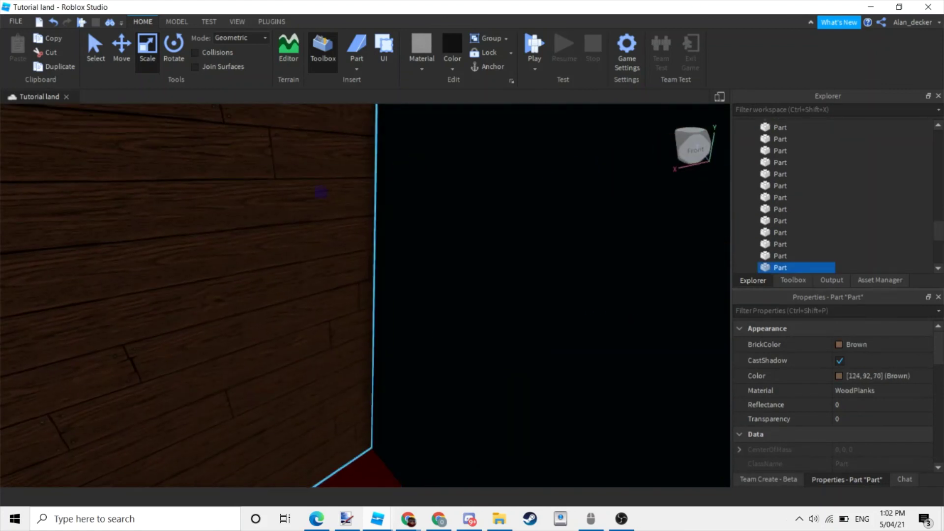
{"action": "key", "text": "ctrl+z"}
{"action": "left_click", "coordinate": [515, 301]}
{"action": "right_click_drag", "start_coordinate": [514, 302], "coordinate": [514, 302]}
{"action": "left_click", "coordinate": [320, 221]}
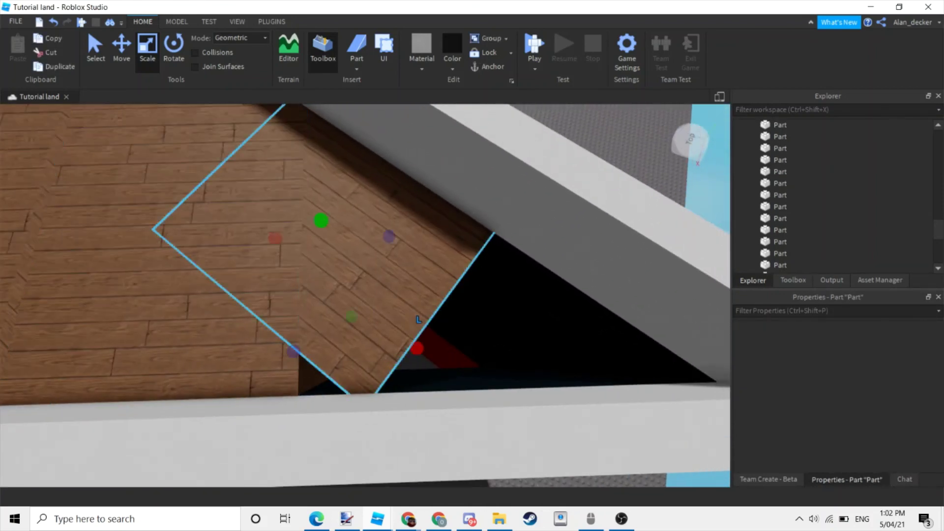
Step: Examine the deck, bulwark and outer hull sides along the length of the ship
{"action": "scroll", "coordinate": [365, 295], "scroll_direction": "down", "scroll_amount": 5}
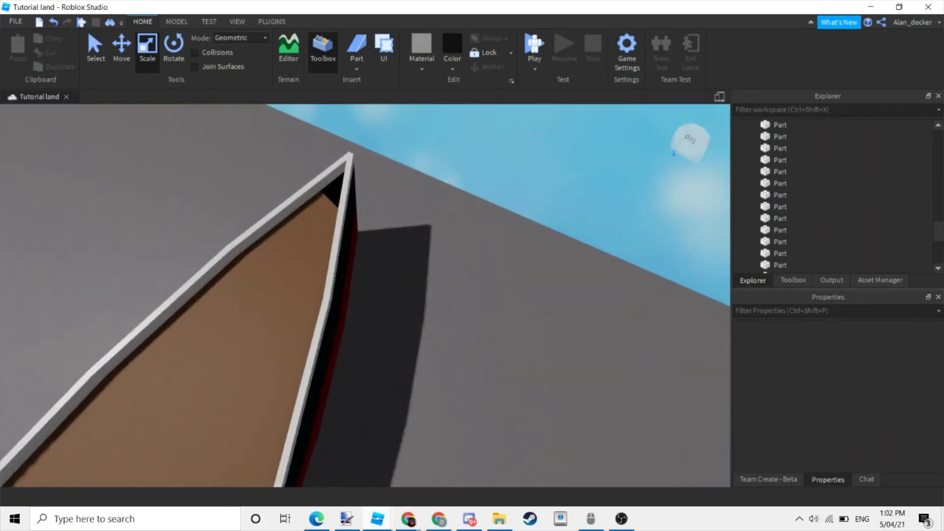
{"action": "right_click_drag", "start_coordinate": [373, 345], "coordinate": [373, 344]}
{"action": "left_click", "coordinate": [374, 308]}
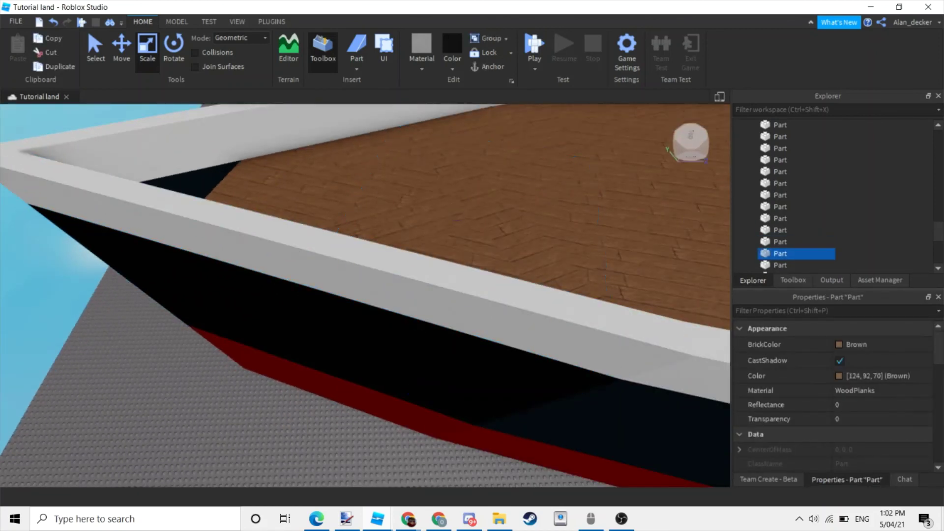
{"action": "scroll", "coordinate": [403, 262], "scroll_direction": "down", "scroll_amount": 5}
{"action": "right_click_drag", "start_coordinate": [403, 262], "coordinate": [403, 262]}
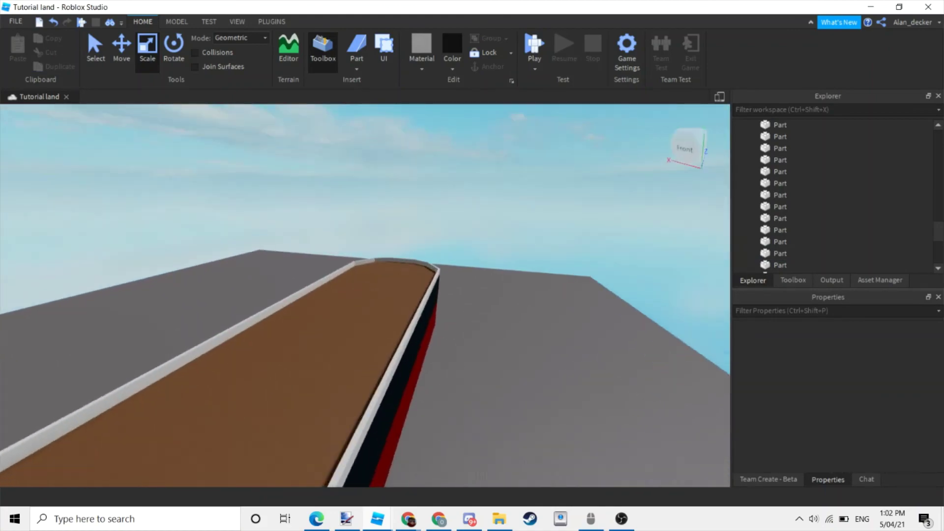
{"action": "right_click_drag", "start_coordinate": [374, 295], "coordinate": [374, 295]}
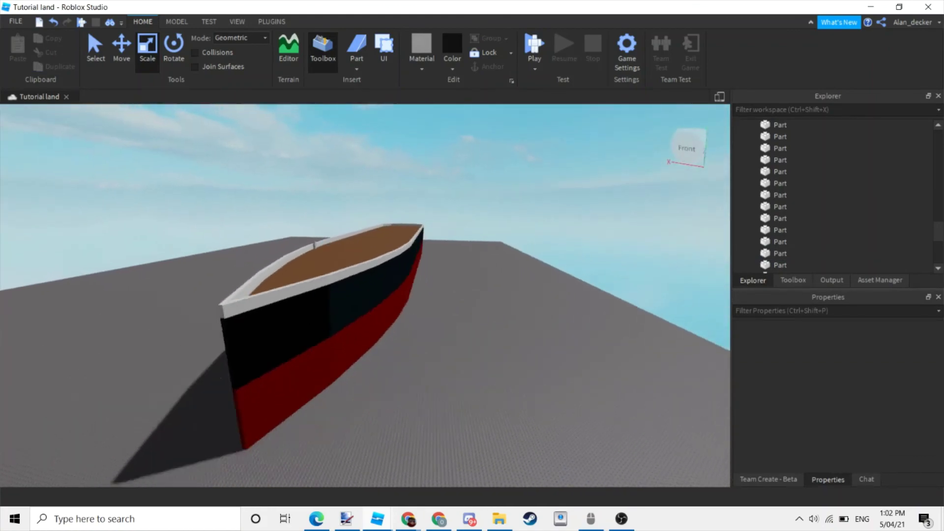